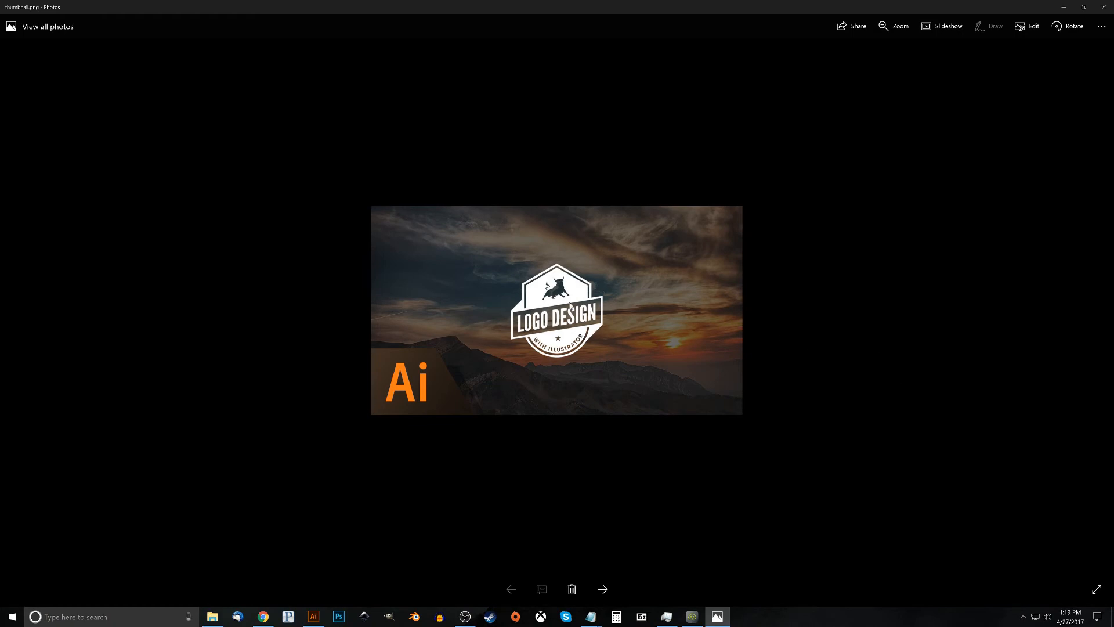
# Switch to Illustrator and create a new 1920 x 1080 px document with one artboard in RGB color
pyautogui.click(314, 616)
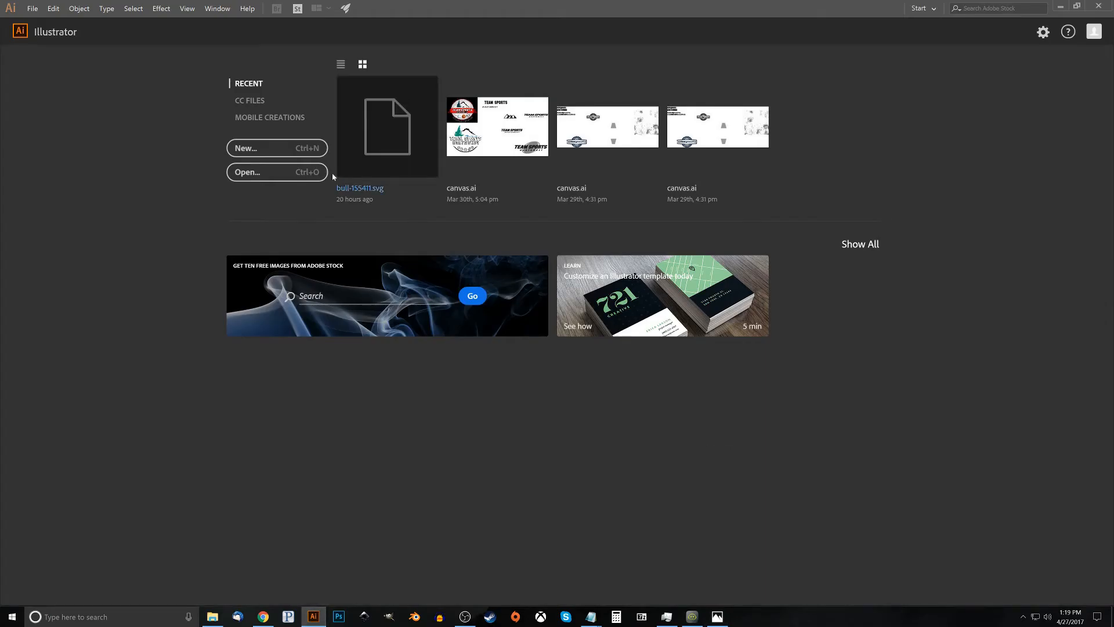
pyautogui.click(263, 150)
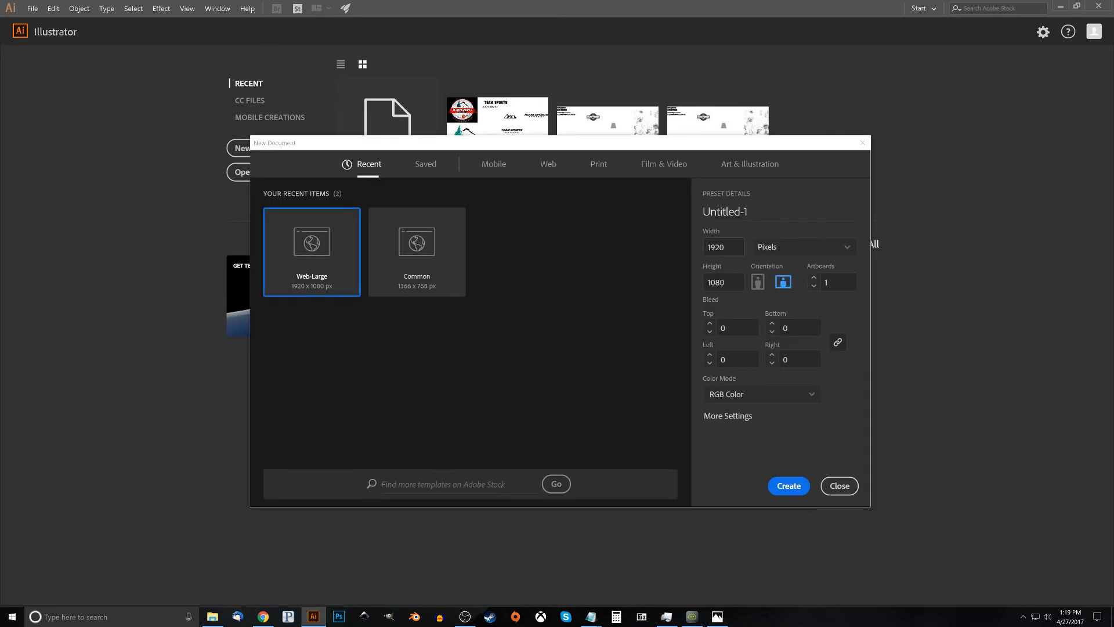
pyautogui.click(720, 246)
pyautogui.press('Tab')
pyautogui.click(789, 486)
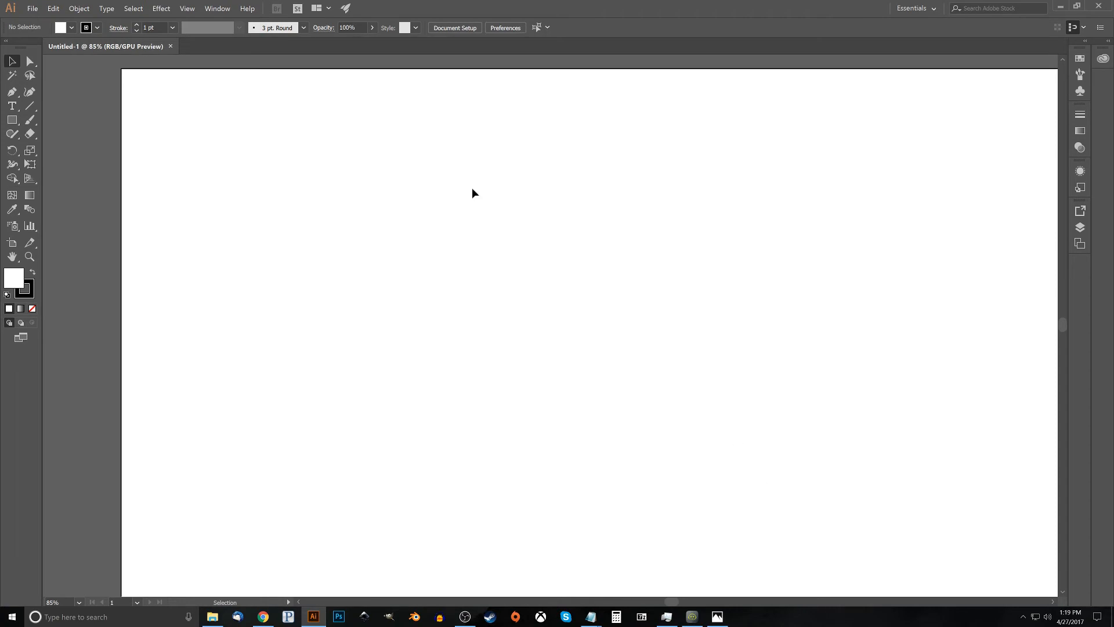
# Display the Align panel and turn off Snap to Pixel, keeping Snap to Point on
pyautogui.click(218, 8)
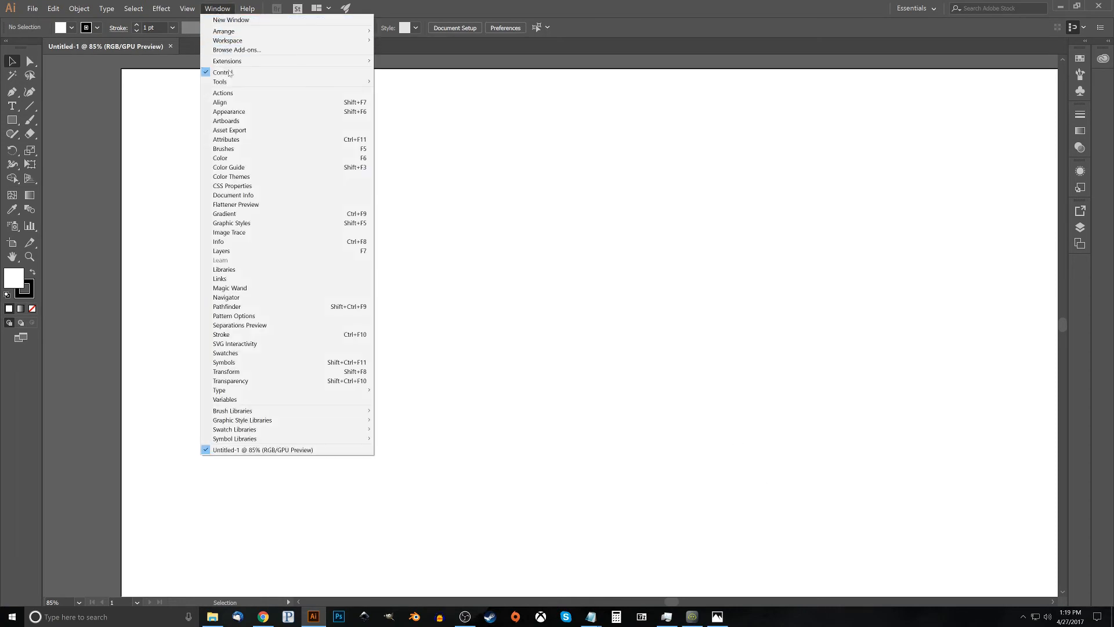
pyautogui.click(226, 103)
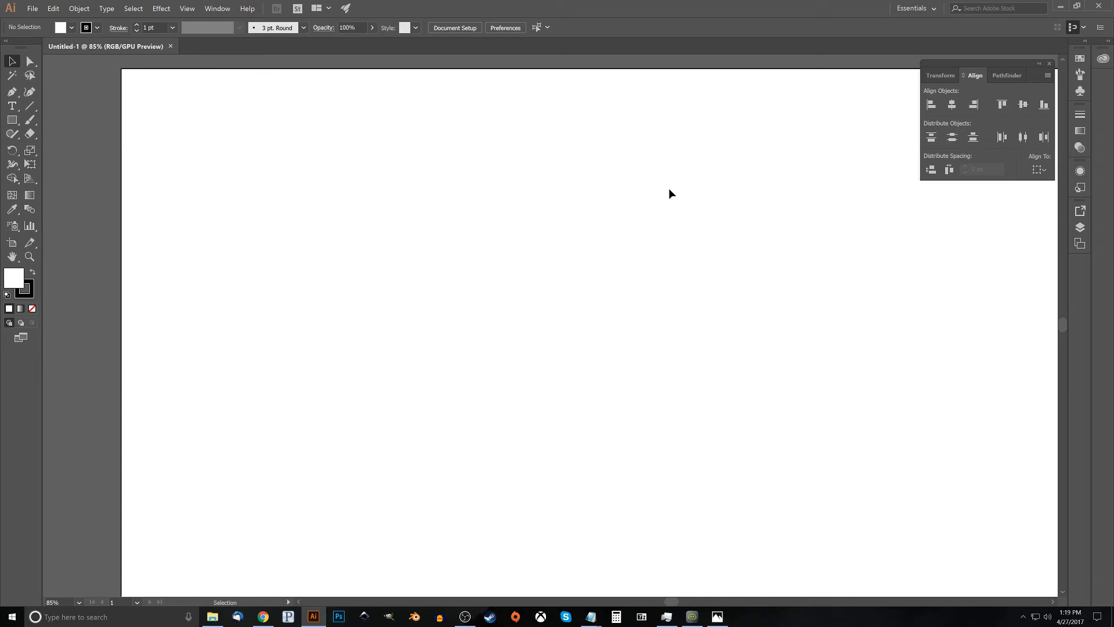
pyautogui.click(188, 10)
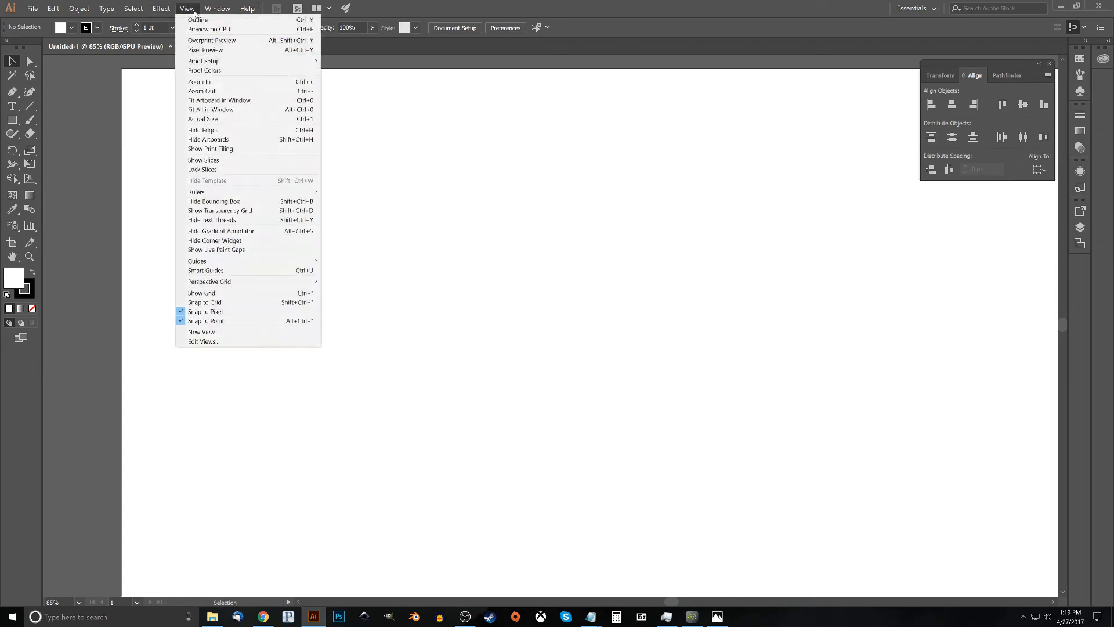
pyautogui.click(214, 314)
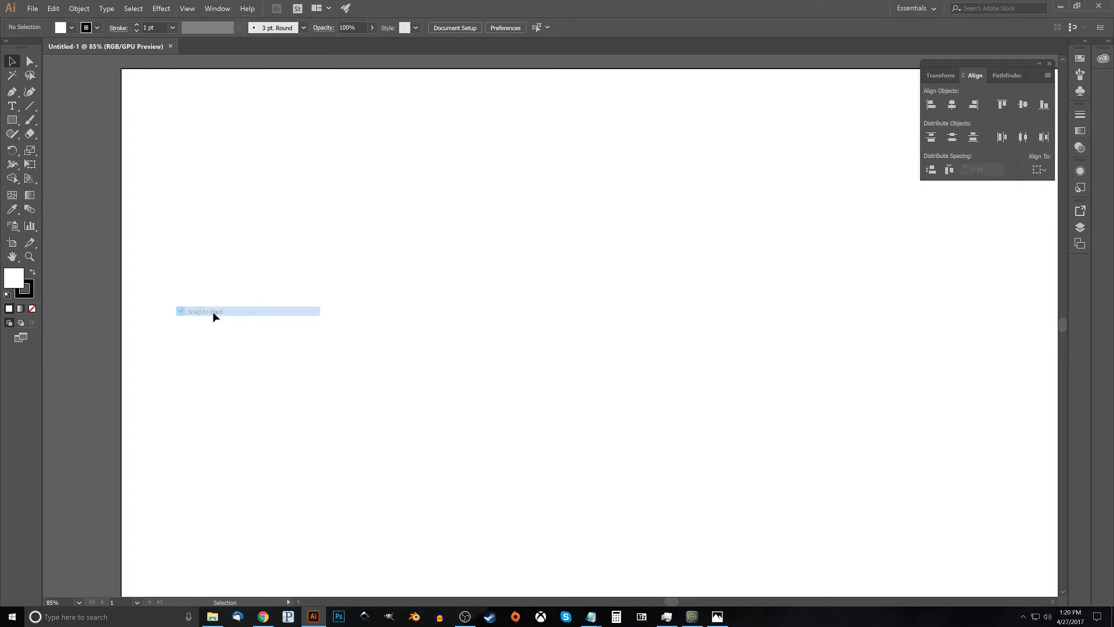
pyautogui.click(188, 8)
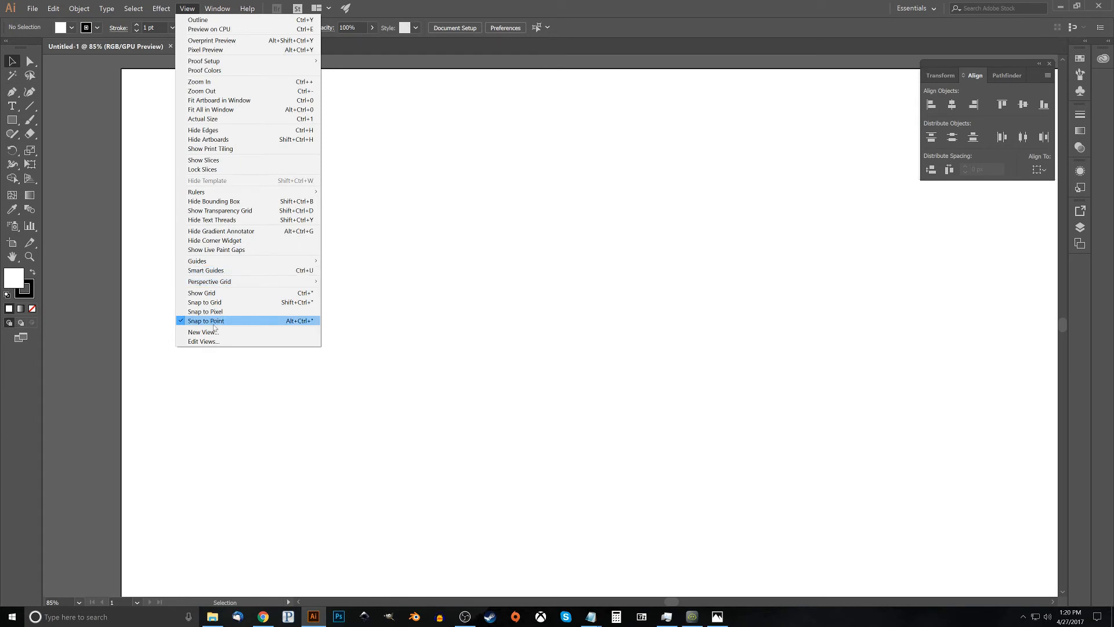
pyautogui.click(187, 8)
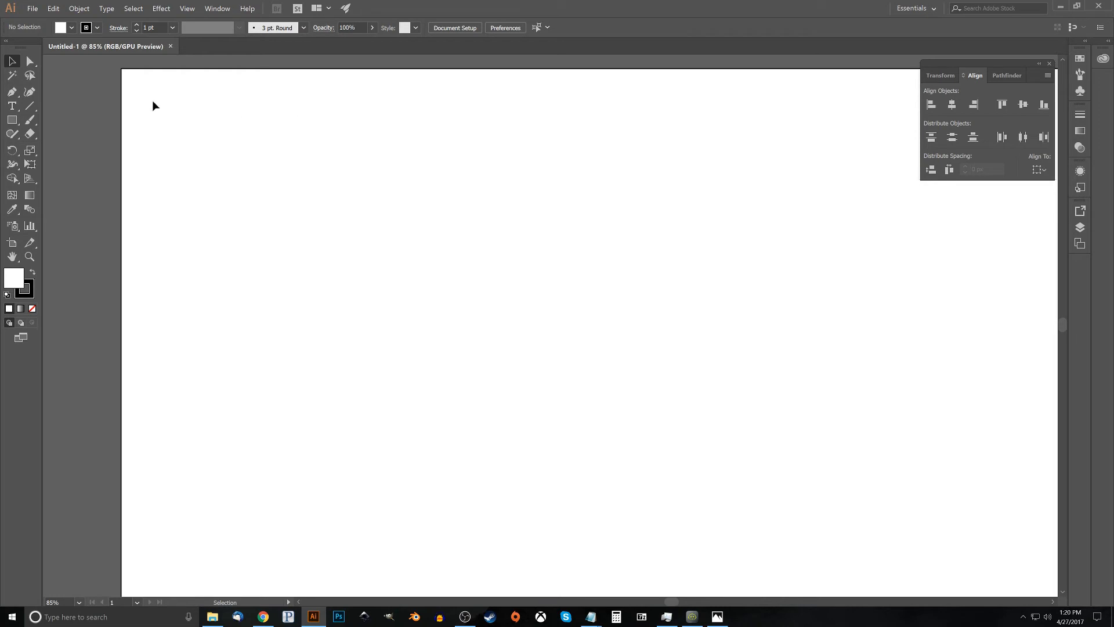
# Draw a hexagon about 420 px wide and 364 px high in the upper-left part of the artboard
pyautogui.click(11, 123)
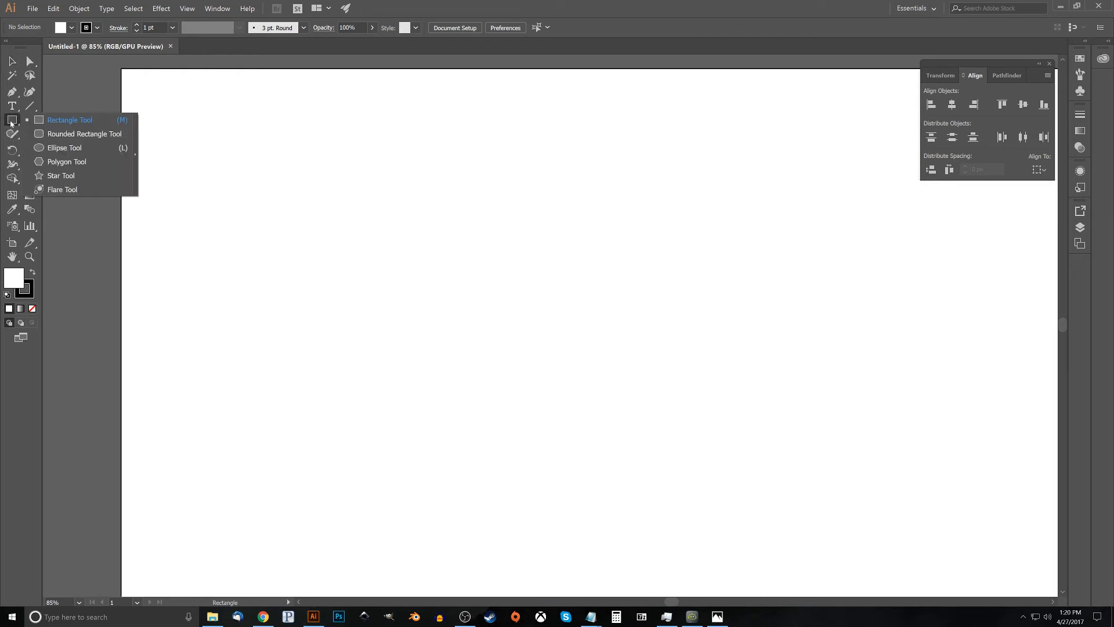
pyautogui.click(66, 162)
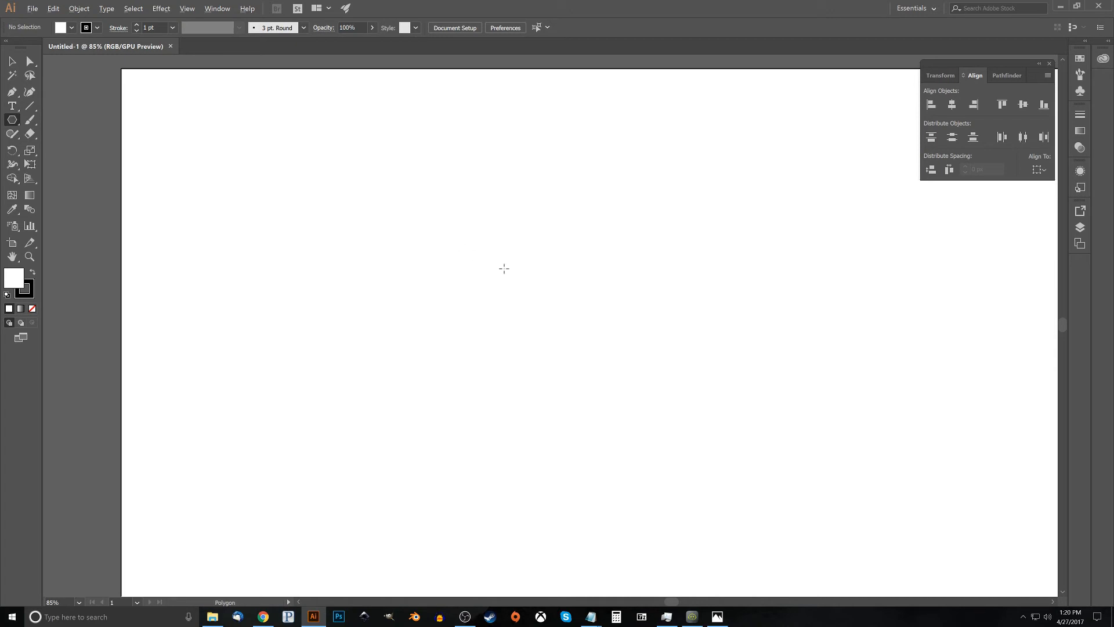
pyautogui.moveTo(436, 241); pyautogui.dragTo(518, 304)
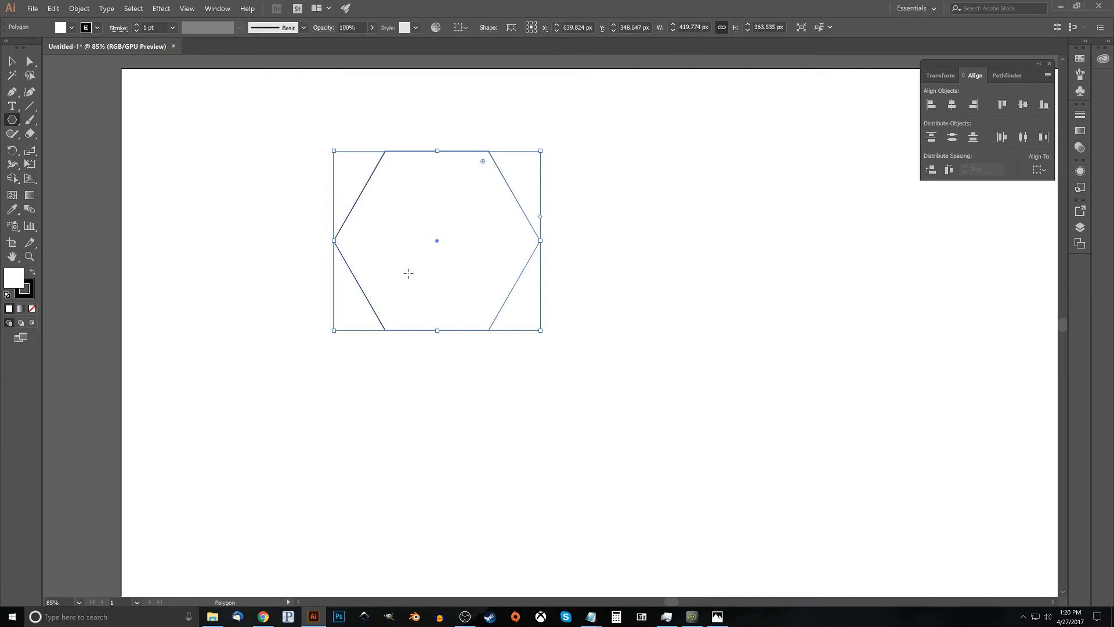
# Give the hexagon a black fill, no stroke and 51% opacity
pyautogui.click(71, 29)
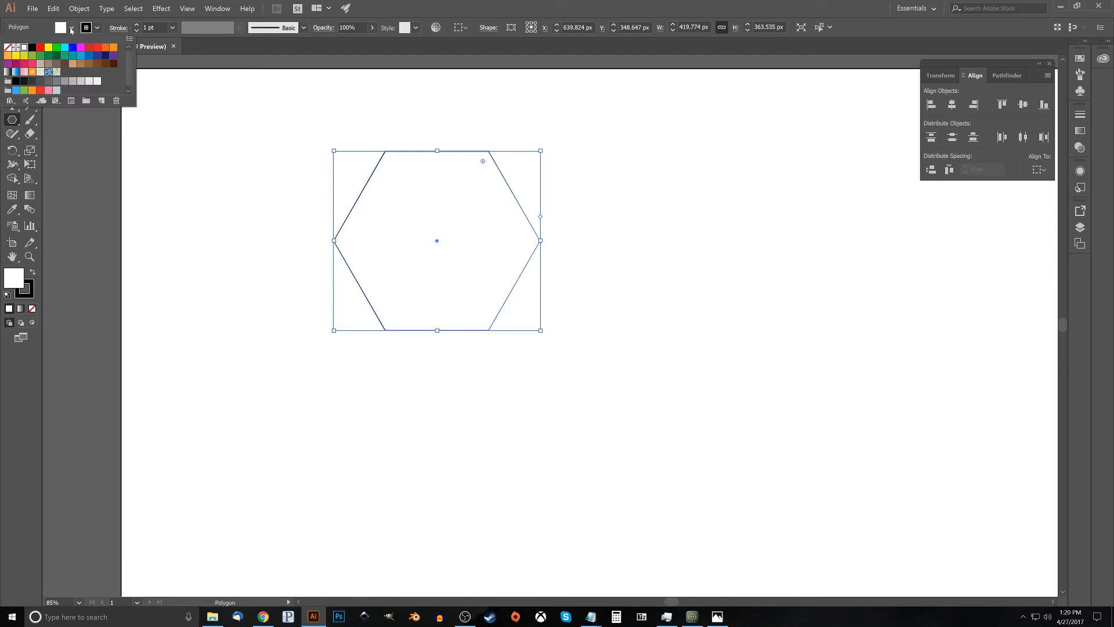
pyautogui.click(33, 48)
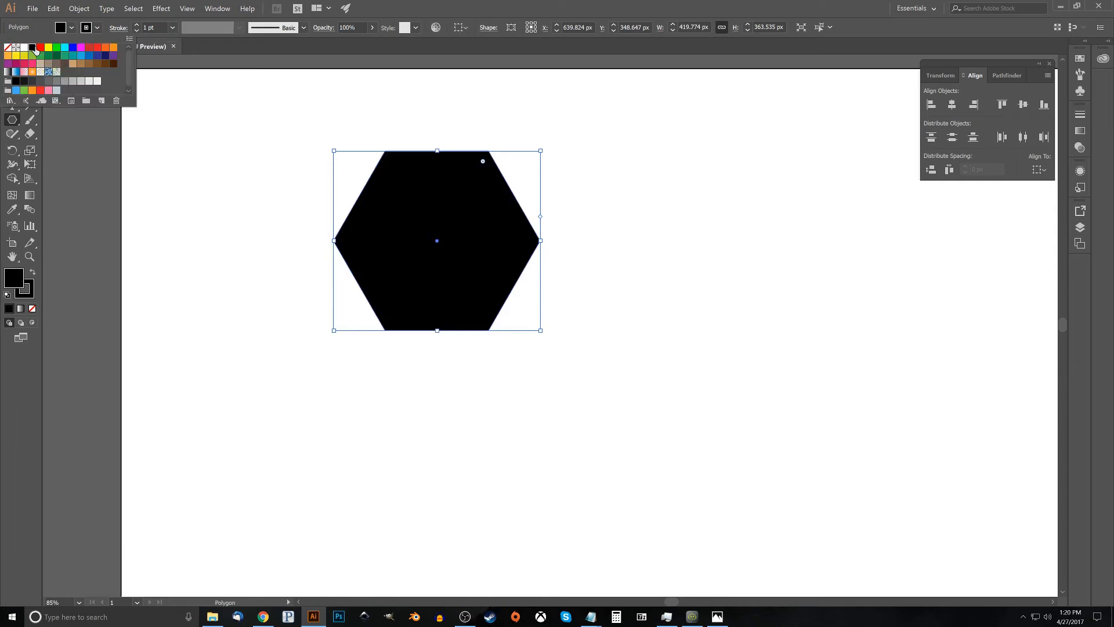
pyautogui.click(97, 29)
pyautogui.click(8, 47)
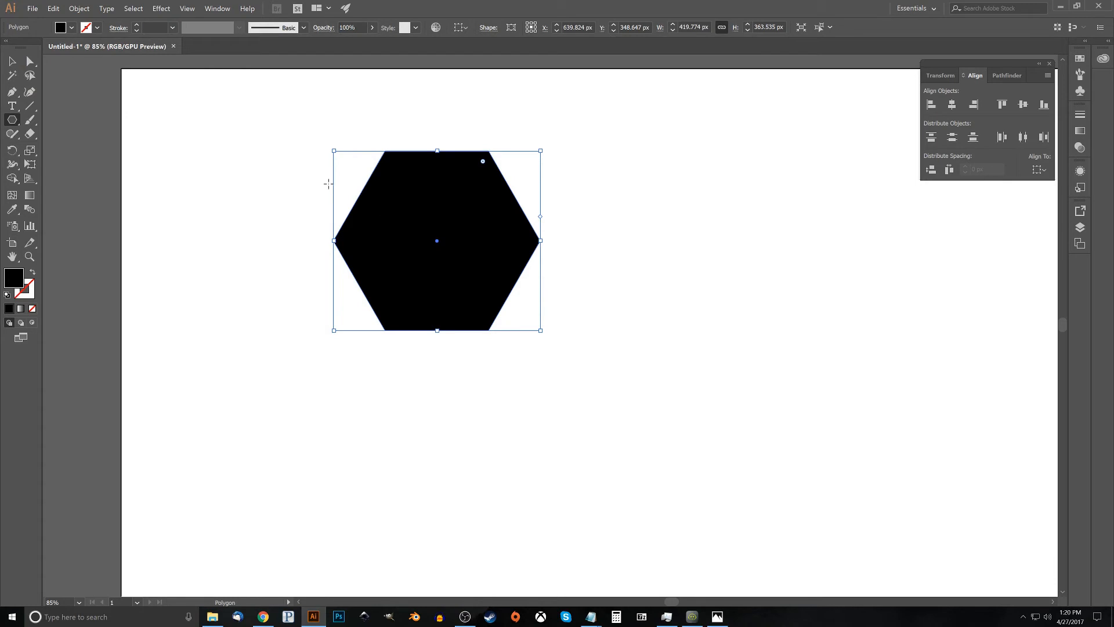
pyautogui.click(372, 27)
pyautogui.moveTo(372, 41); pyautogui.dragTo(349, 47)
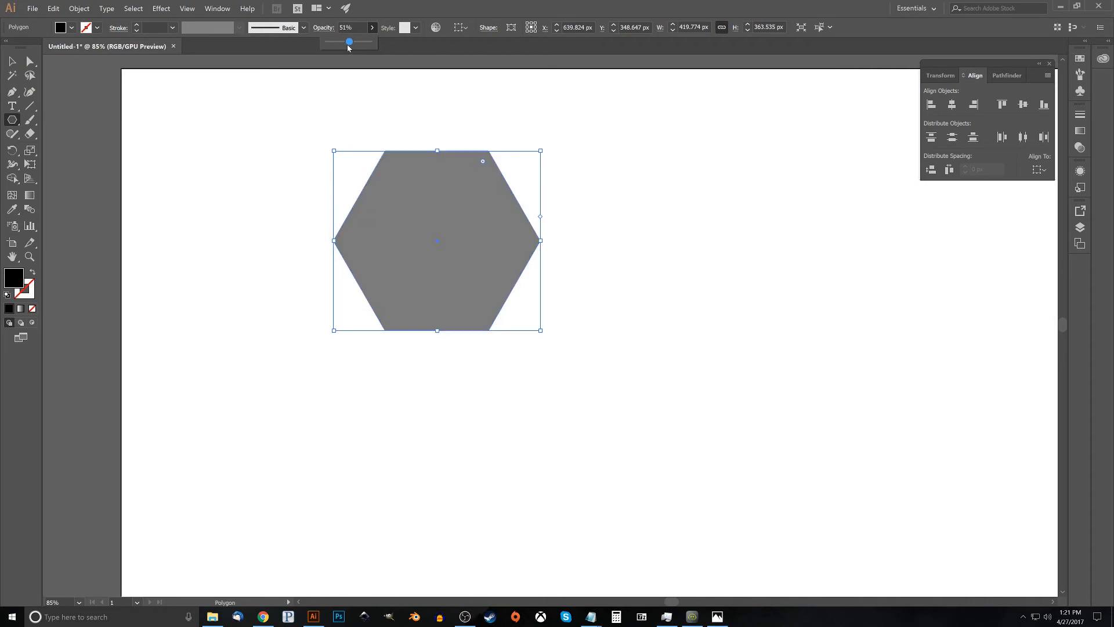
pyautogui.click(372, 28)
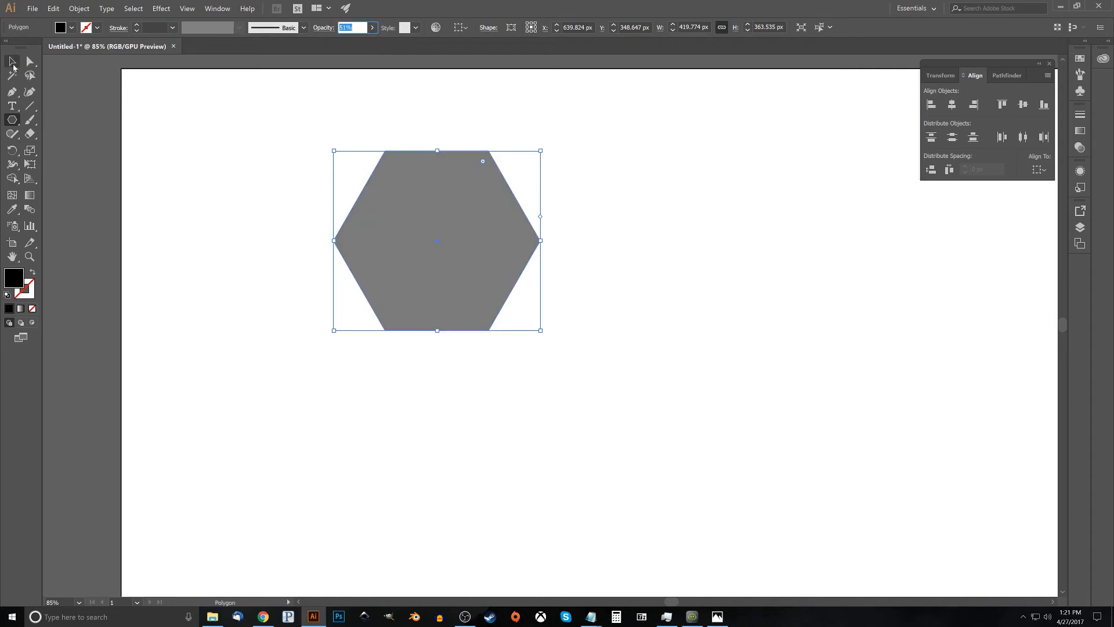
# Rotate the hexagon about its center, constrained to fixed angles, so that one corner points straight up
pyautogui.click(11, 152)
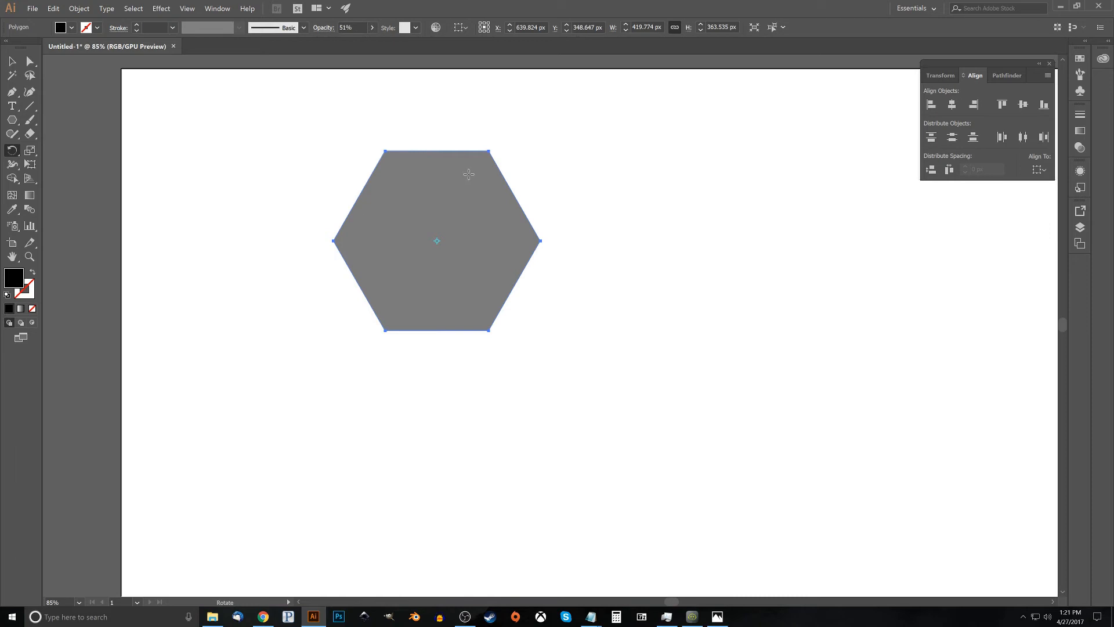
pyautogui.moveTo(469, 174); pyautogui.dragTo(491, 261)
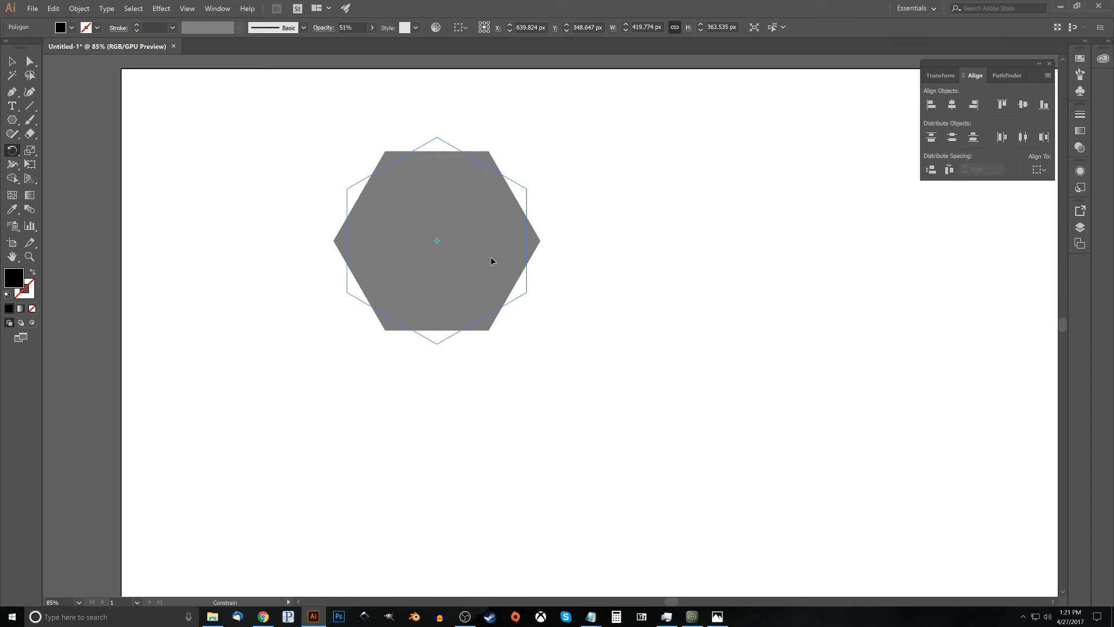
pyautogui.moveTo(491, 261); pyautogui.dragTo(492, 257)
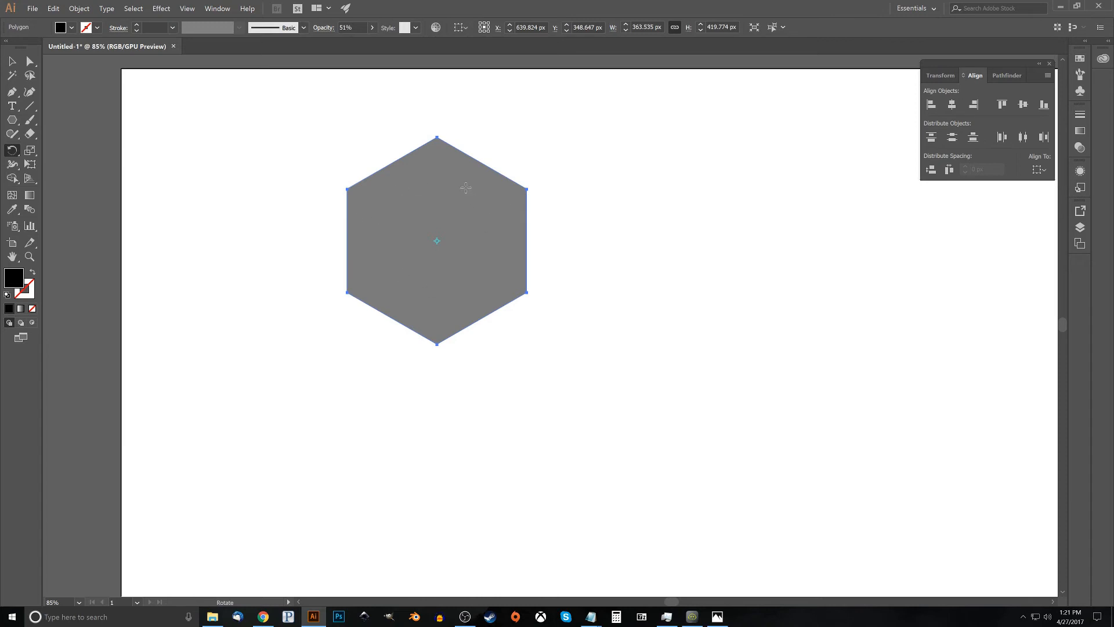
# Copy the hexagon's width value and draw a circle about 367 px in diameter beside the hexagon
pyautogui.click(661, 27)
pyautogui.hotkey('ctrl', 'c')
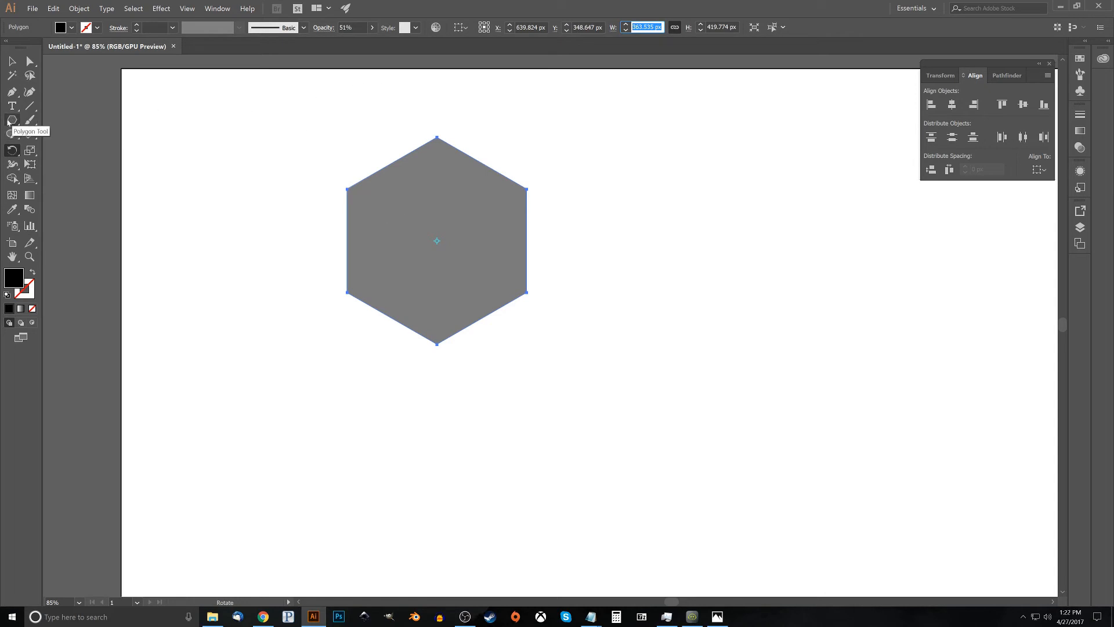
pyautogui.moveTo(8, 122); pyautogui.dragTo(54, 149)
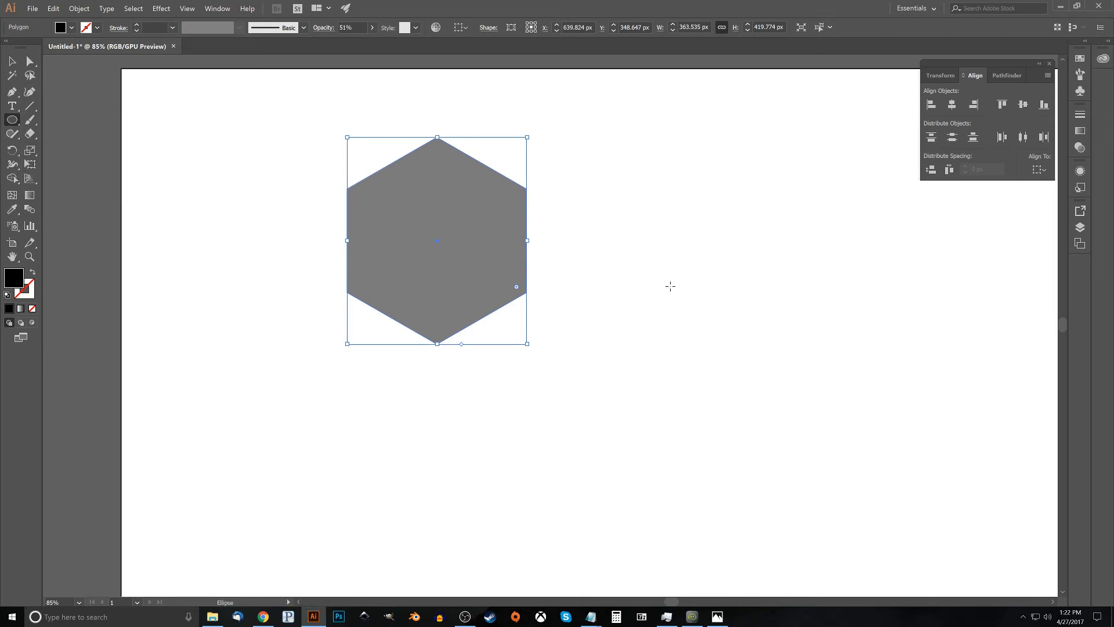
pyautogui.moveTo(691, 275); pyautogui.dragTo(783, 364)
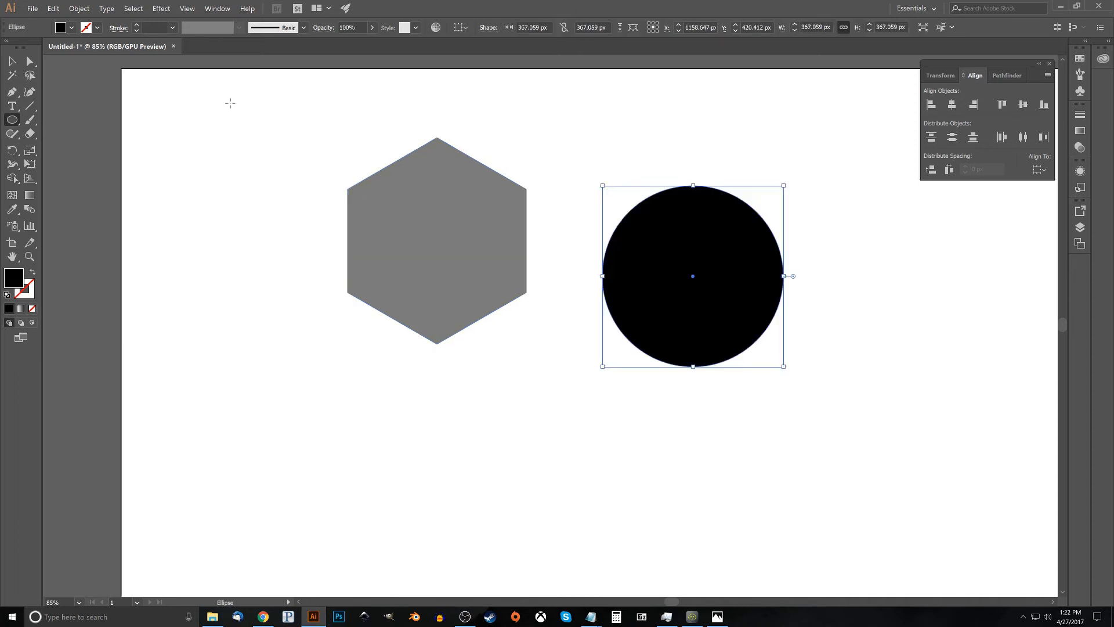
# Set the circle's opacity to 51%
pyautogui.click(372, 27)
pyautogui.moveTo(372, 41); pyautogui.dragTo(349, 42)
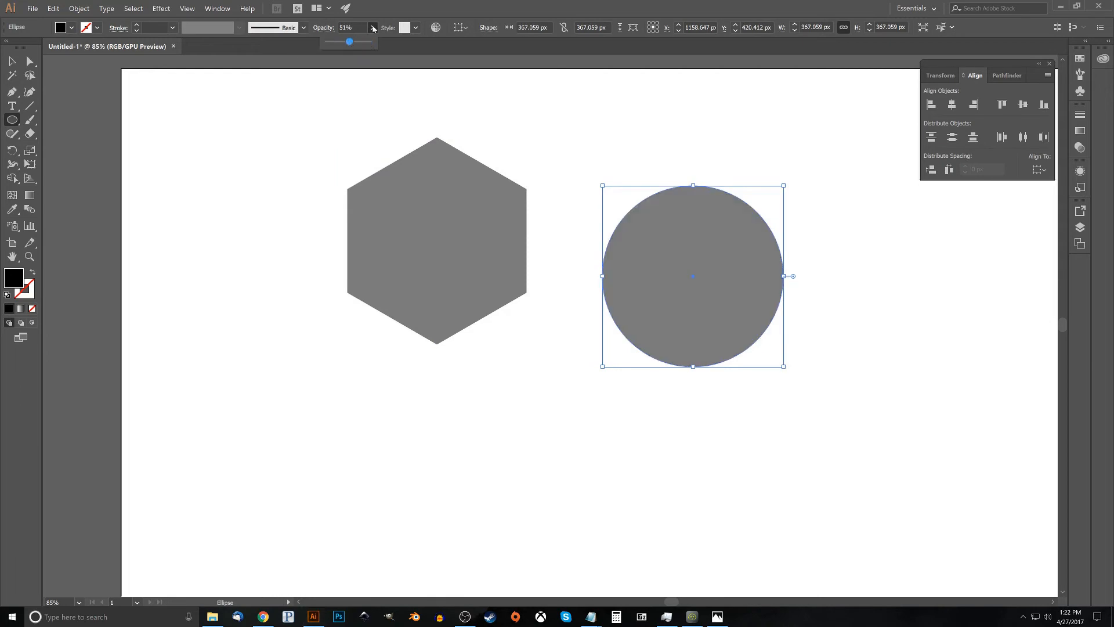
pyautogui.click(373, 27)
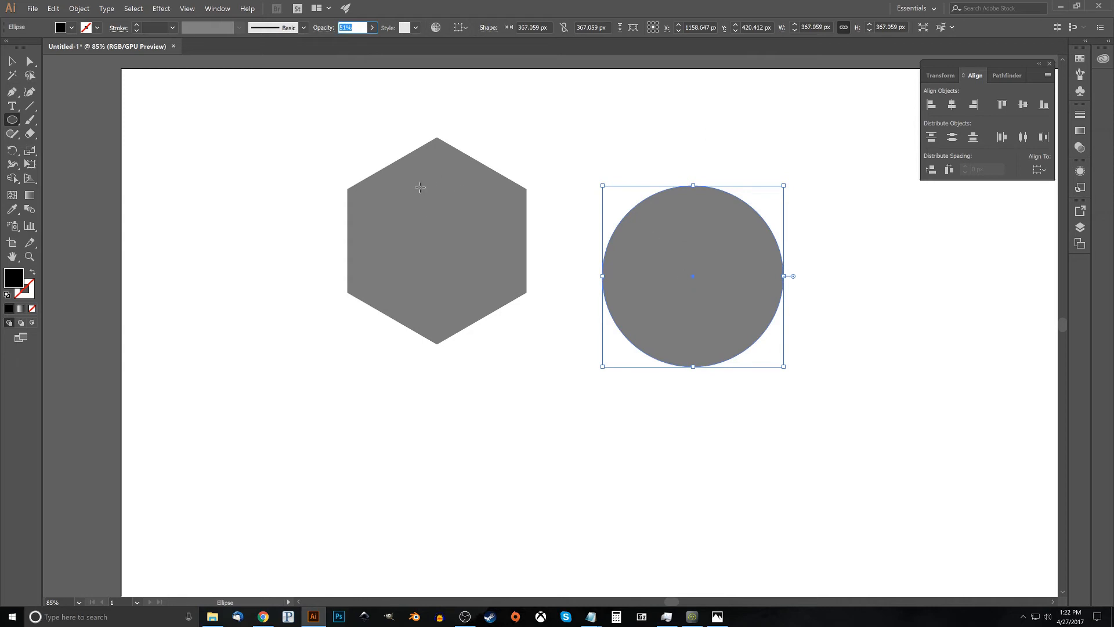
# Resize the circle proportionally to 363.535 px by pasting the hexagon's copied width as its width
pyautogui.click(843, 28)
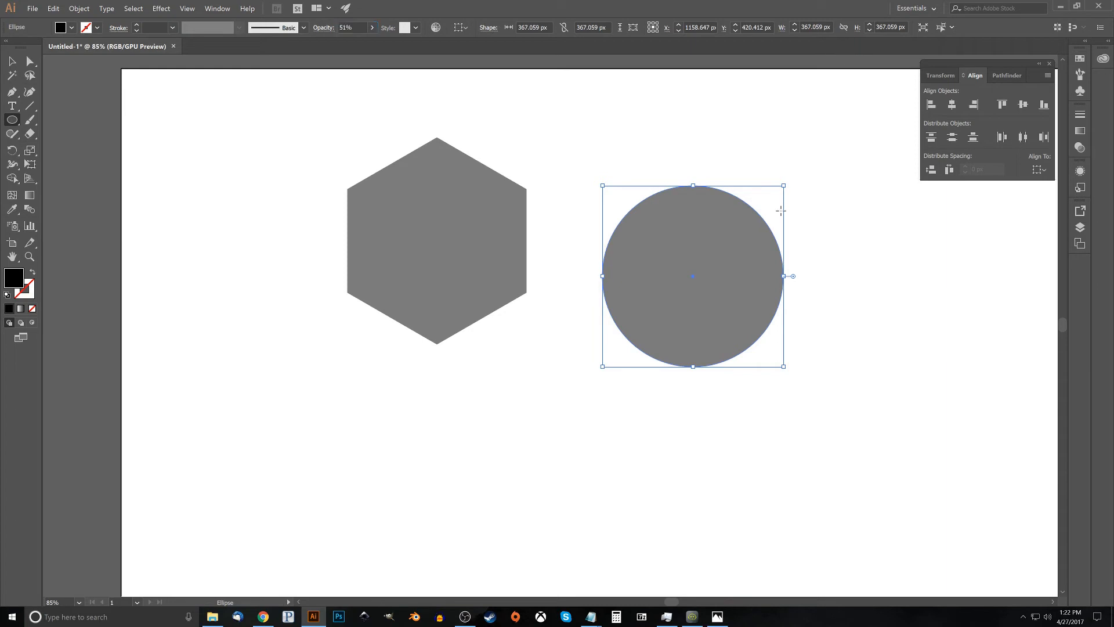
pyautogui.click(842, 27)
pyautogui.click(785, 25)
pyautogui.hotkey('ctrl', 'v')
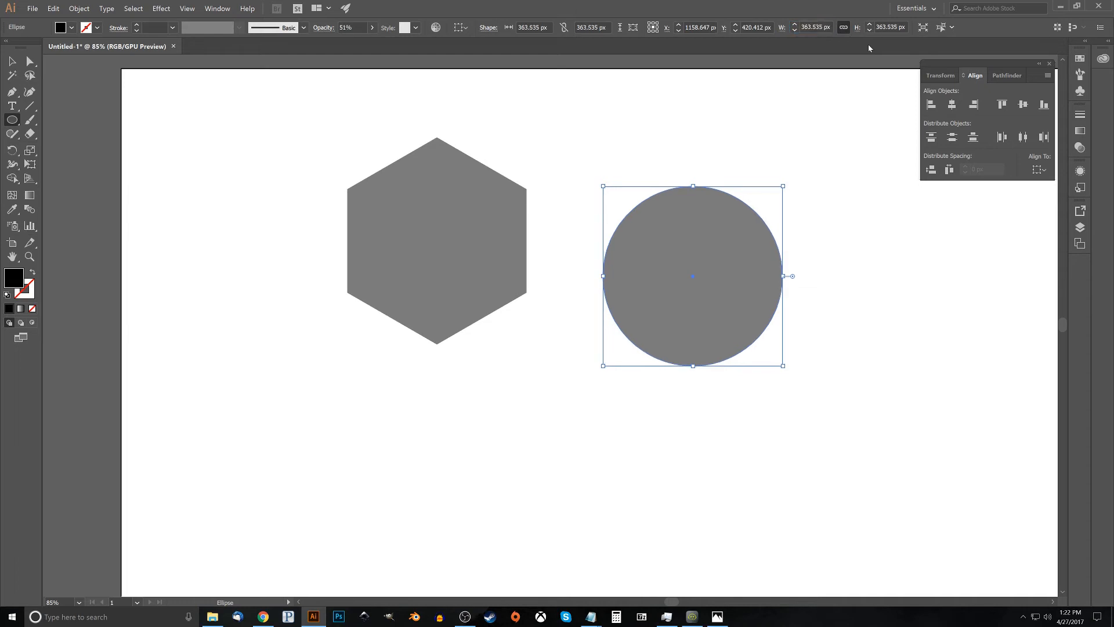
# Move the circle over the hexagon and align both shapes to each other's horizontal and vertical centers
pyautogui.click(12, 62)
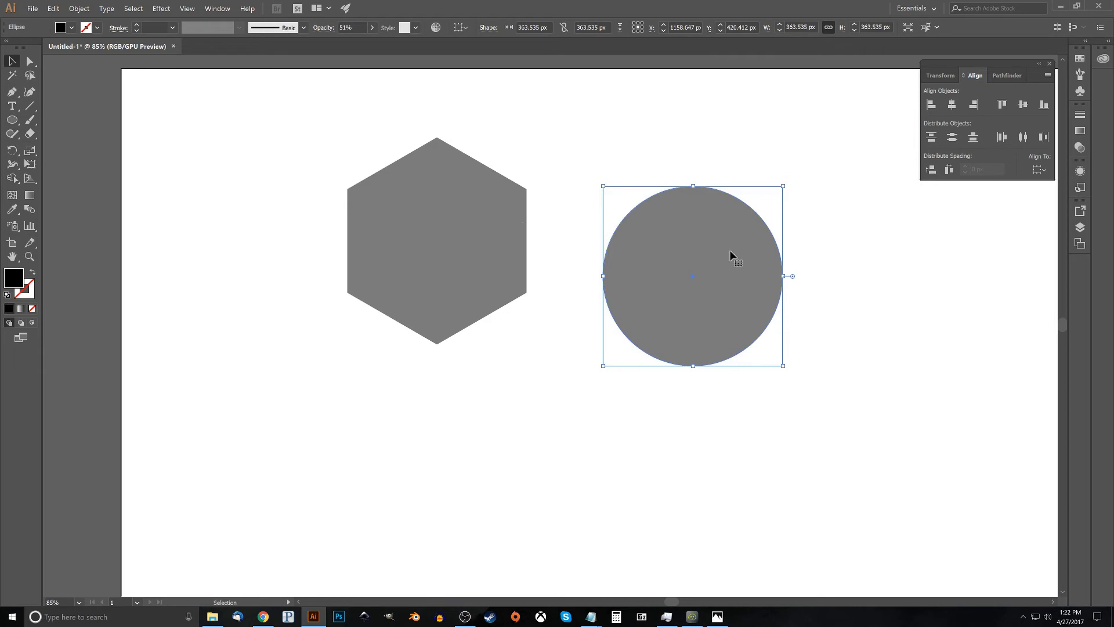
pyautogui.moveTo(749, 255); pyautogui.dragTo(490, 227)
pyautogui.moveTo(745, 423); pyautogui.dragTo(221, 114)
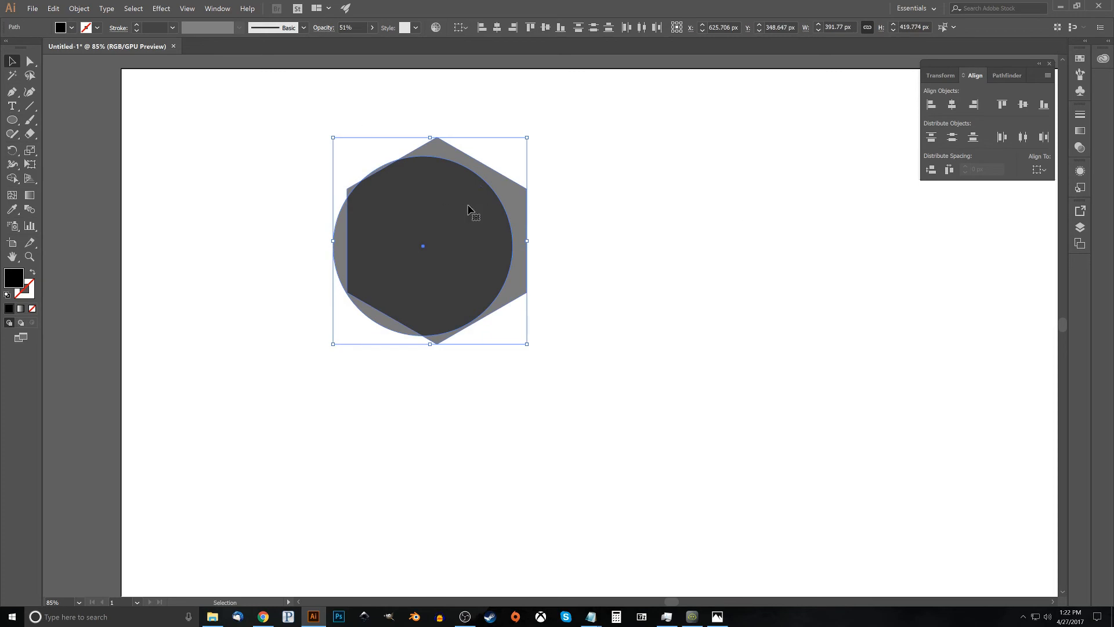
pyautogui.click(952, 105)
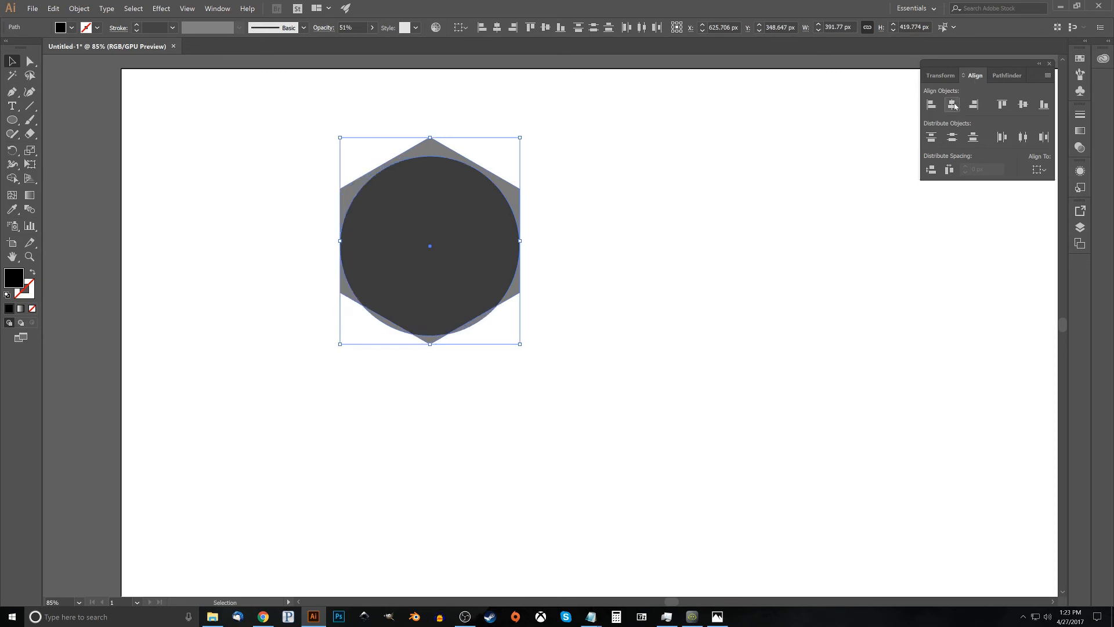
pyautogui.click(1018, 108)
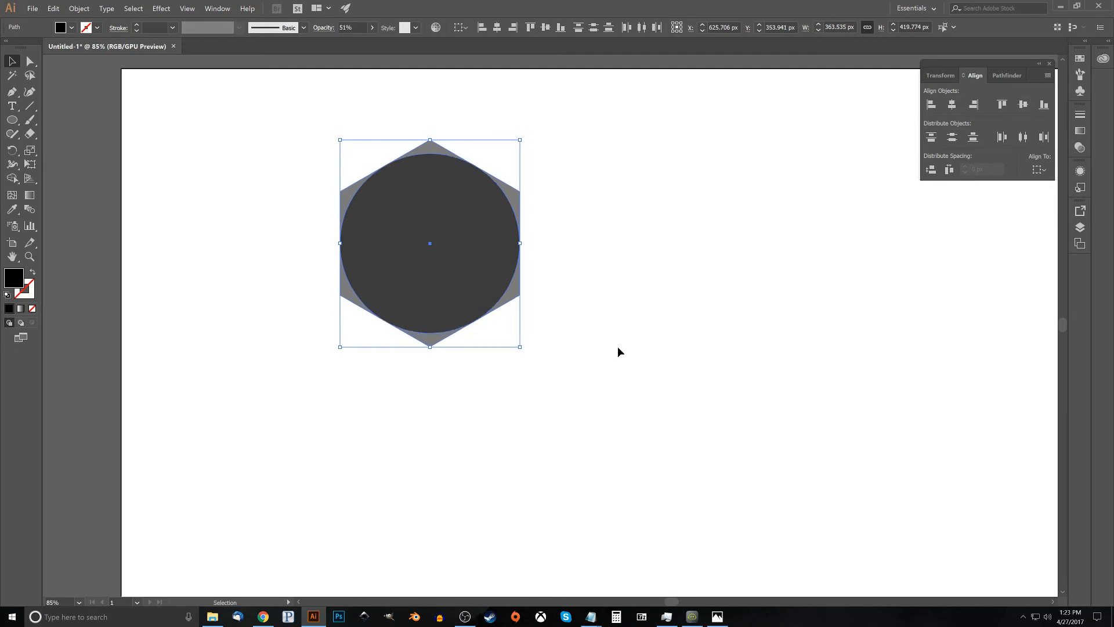
pyautogui.click(681, 195)
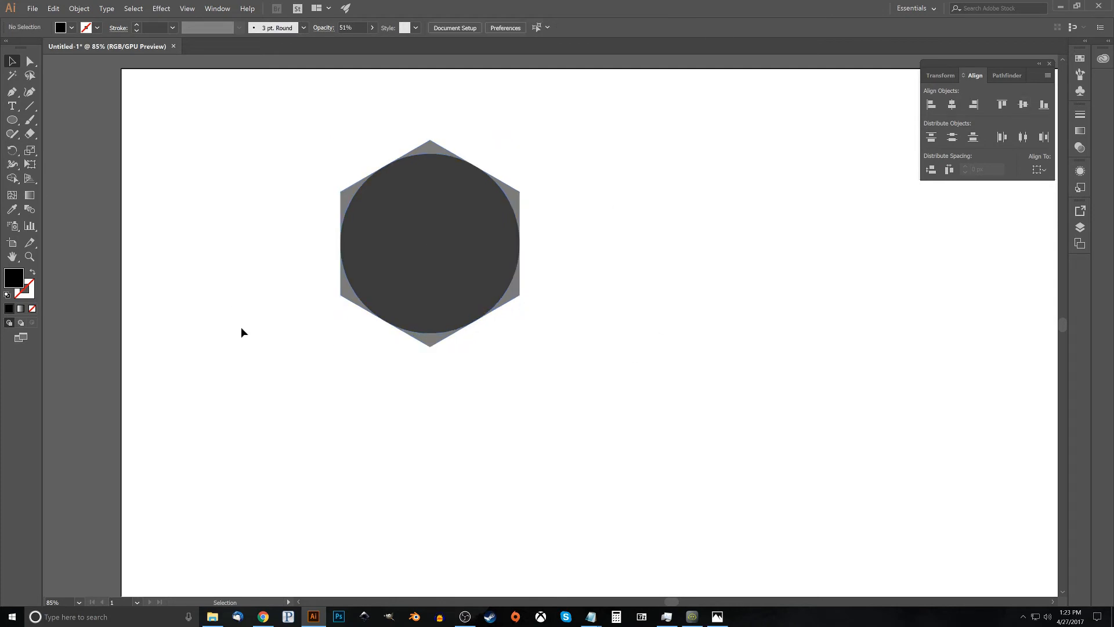
# Move the circle straight down about 142 px so that it extends below the hexagon's lower point
pyautogui.click(451, 316)
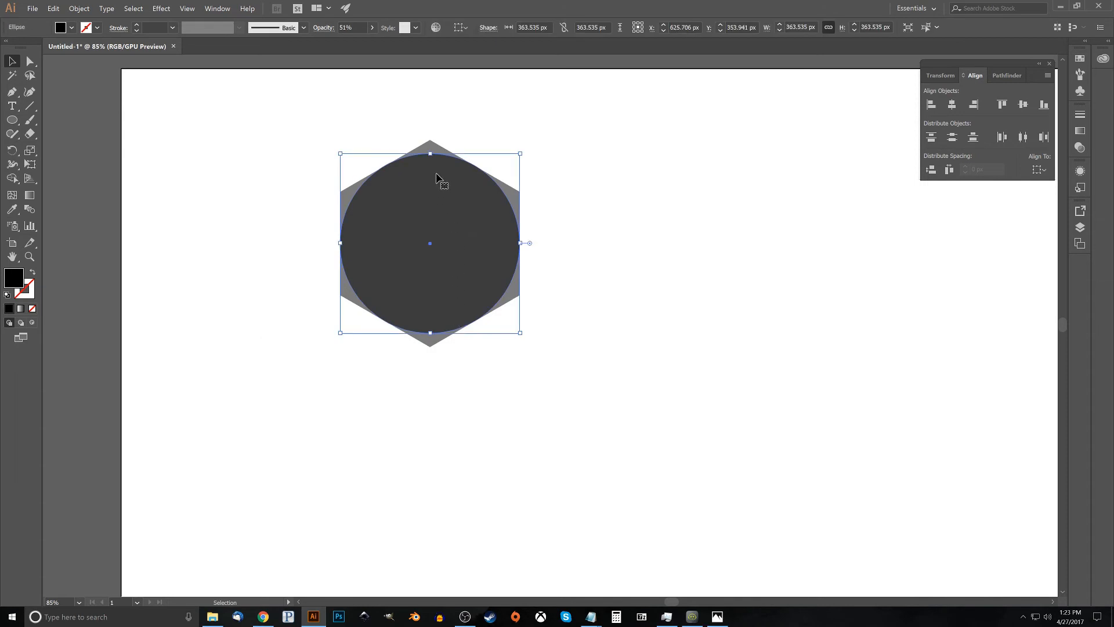
pyautogui.moveTo(436, 177); pyautogui.dragTo(439, 248)
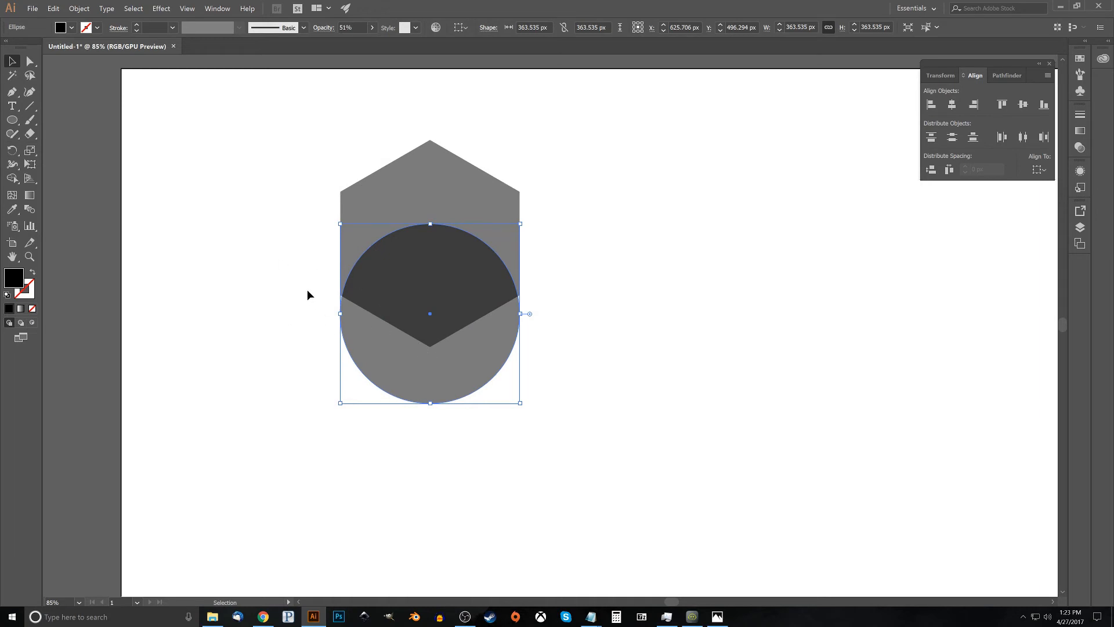
# Examine closely the small gaps between the hexagon's lower side corners and the circle's edge
pyautogui.scroll(2, 329, 295)
pyautogui.scroll(2, 723, 298)
pyautogui.scroll(1, 124, 294)
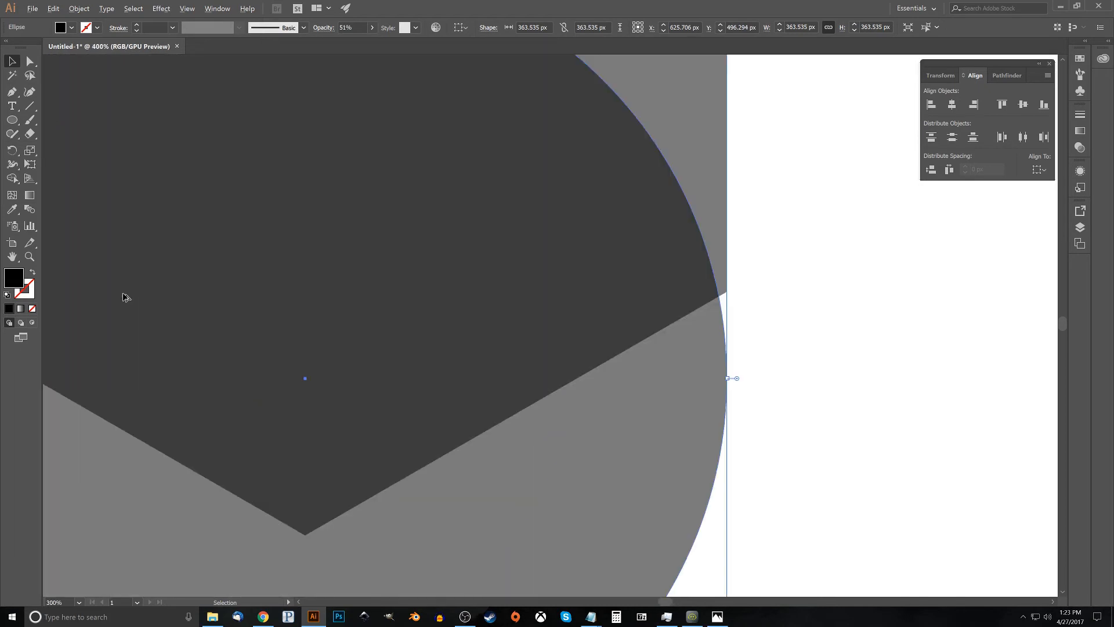
pyautogui.moveTo(145, 286); pyautogui.dragTo(414, 295)
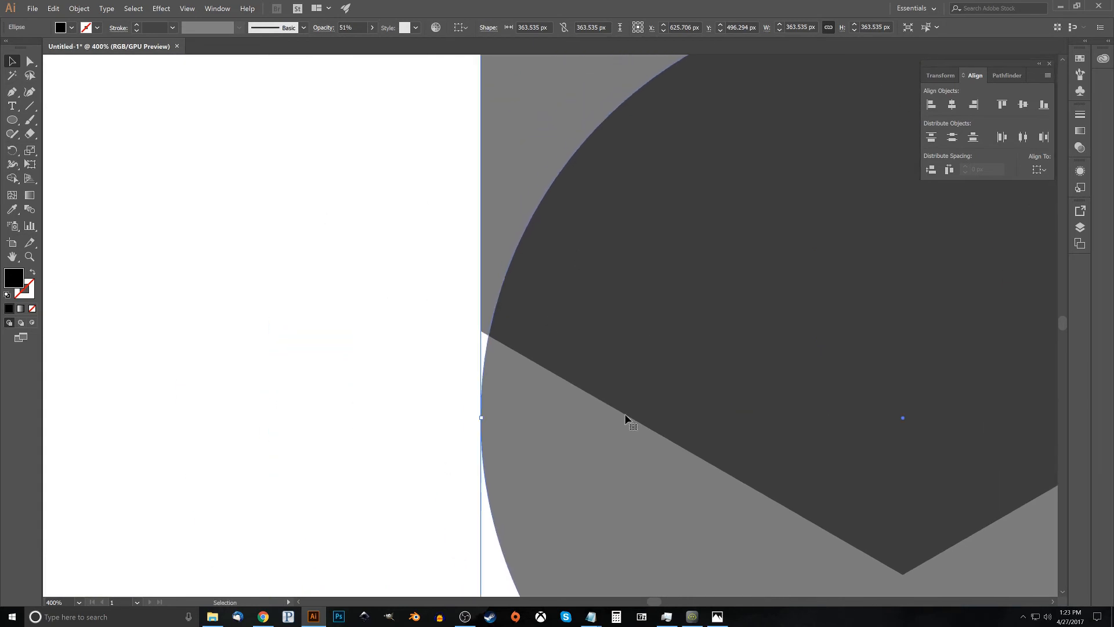
pyautogui.moveTo(679, 301); pyautogui.dragTo(552, 315)
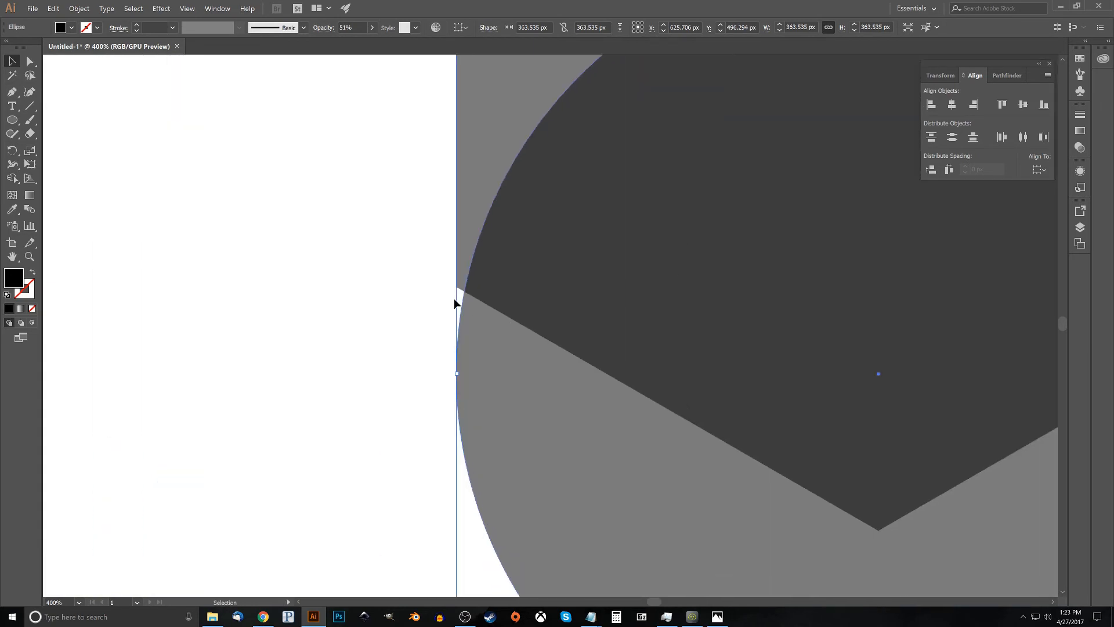
pyautogui.moveTo(564, 276); pyautogui.dragTo(301, 331)
pyautogui.moveTo(708, 325); pyautogui.dragTo(337, 338)
pyautogui.moveTo(294, 354); pyautogui.dragTo(655, 354)
pyautogui.moveTo(217, 297); pyautogui.dragTo(485, 232)
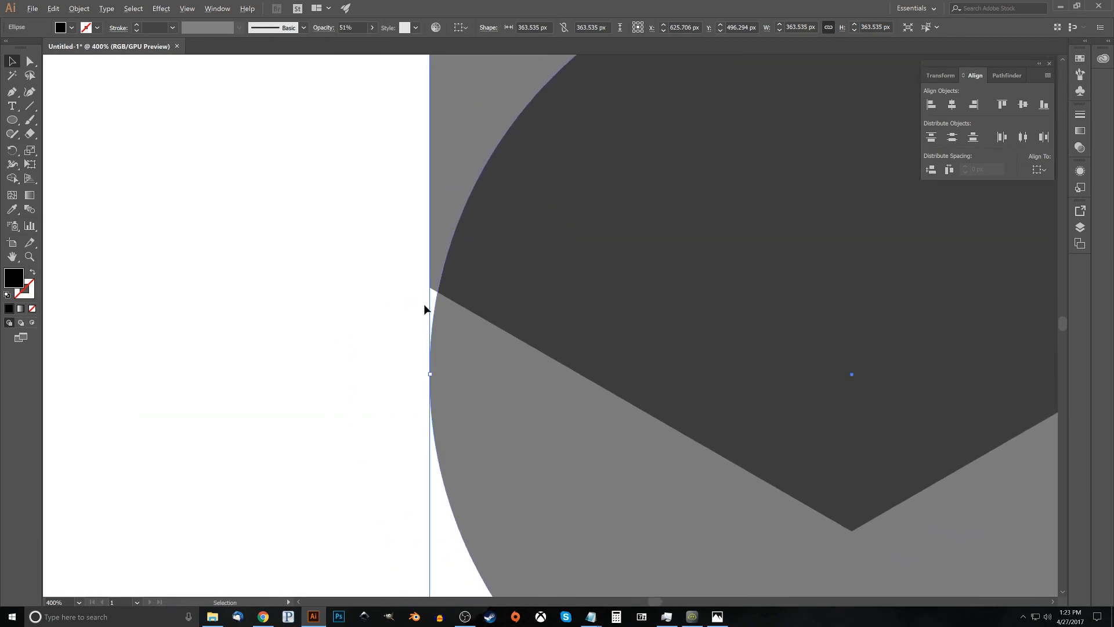
pyautogui.scroll(1, 428, 309)
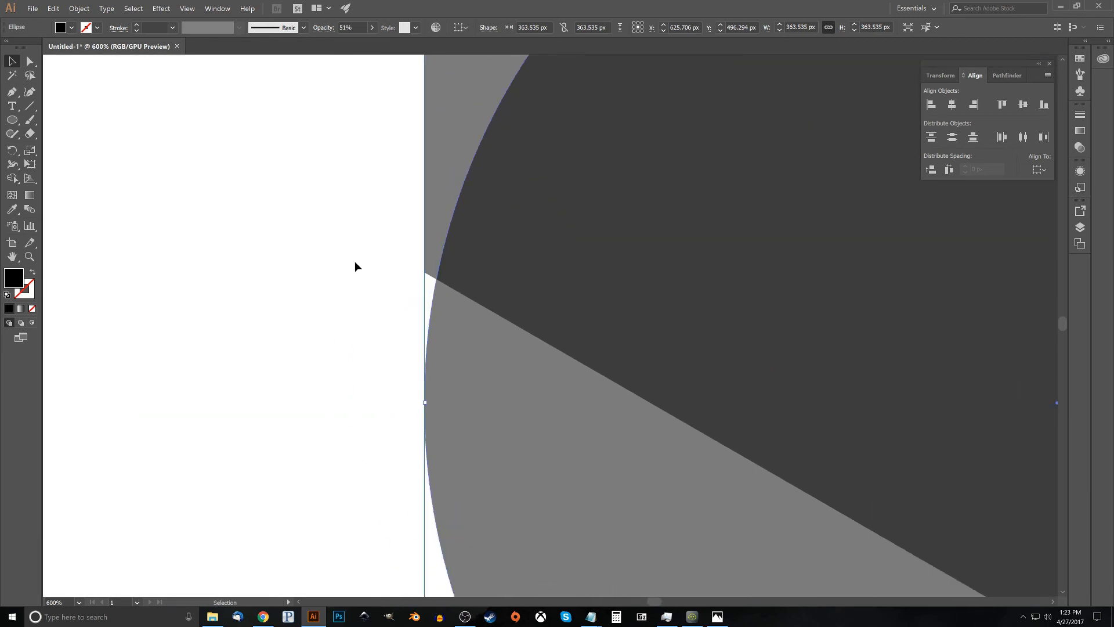
pyautogui.moveTo(493, 331); pyautogui.dragTo(465, 285)
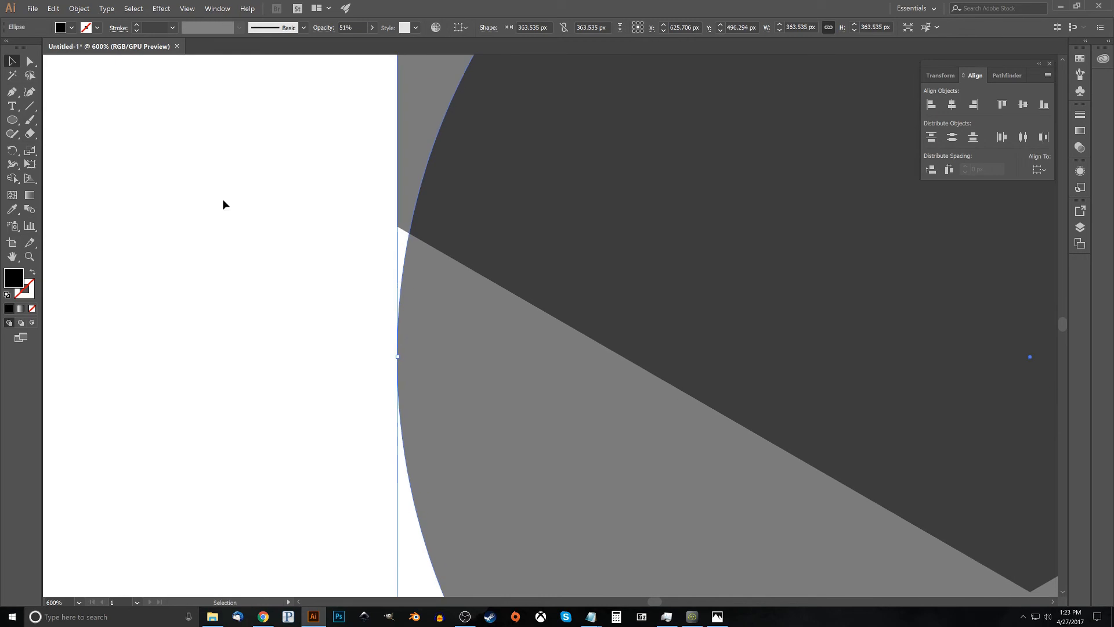
# Draw a closed rectangle about 364 × 37 px with the Pen tool, from the hexagon's lower side corners to the circle's side anchors
pyautogui.click(11, 92)
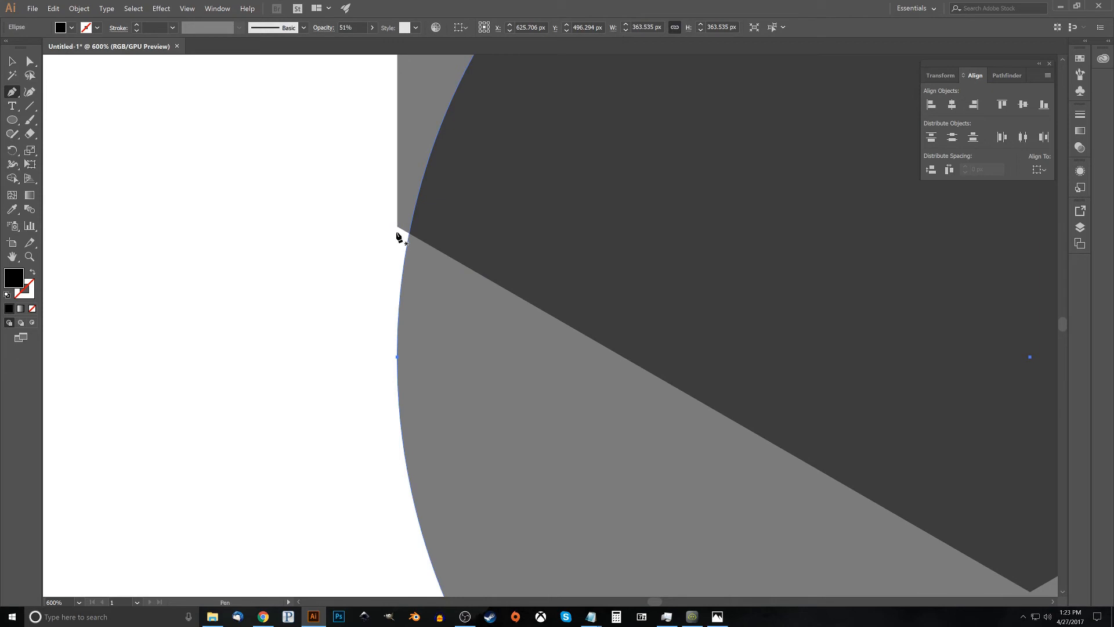
pyautogui.click(397, 226)
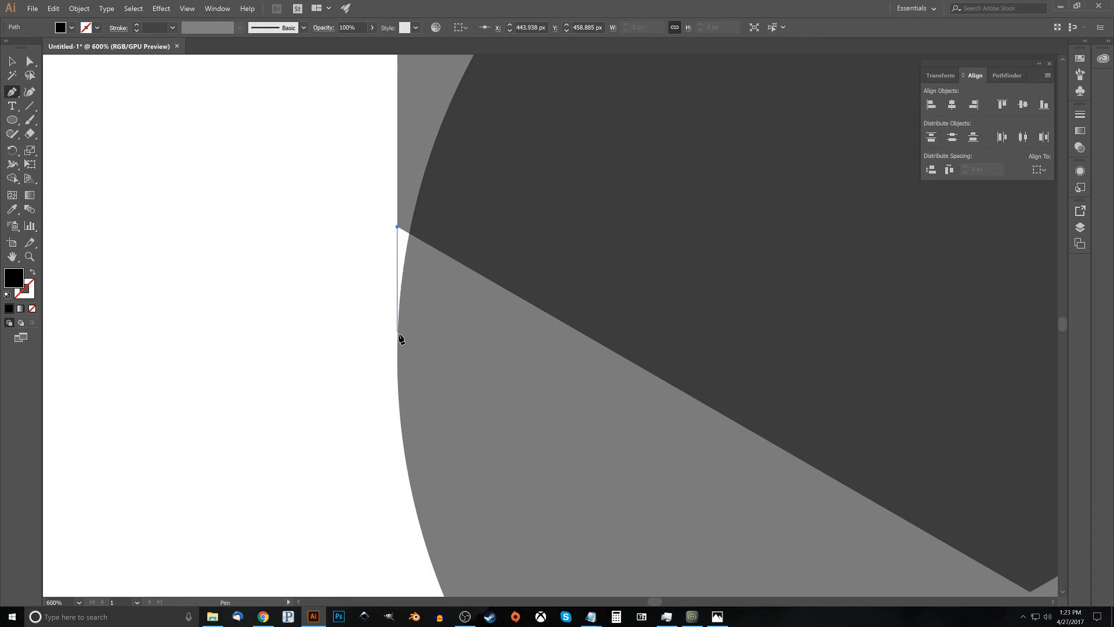
pyautogui.click(397, 356)
pyautogui.click(397, 357)
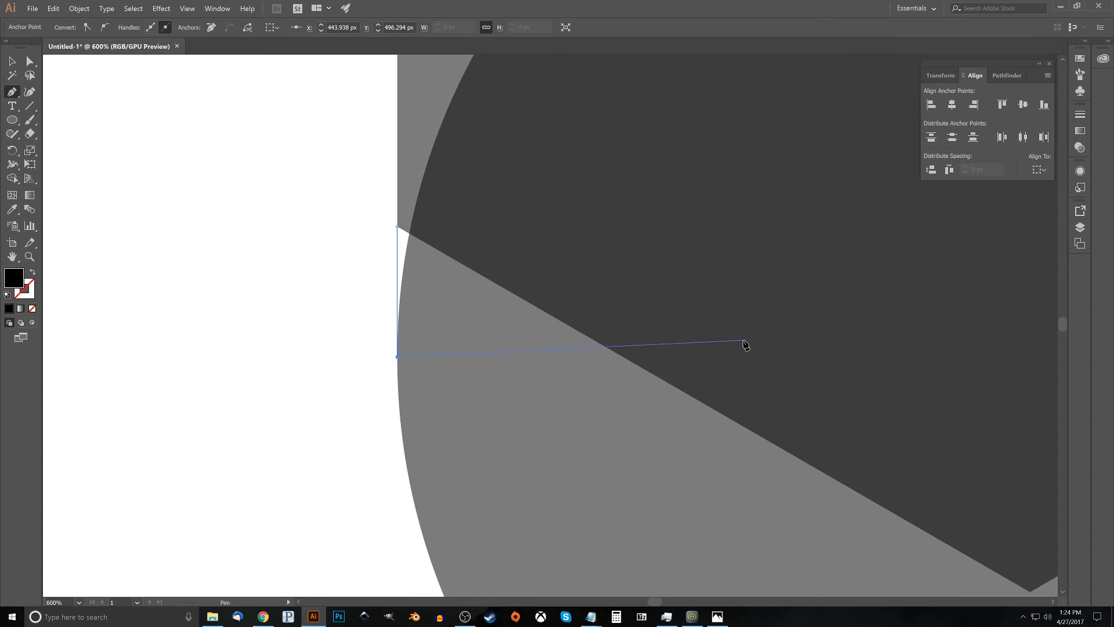
pyautogui.press('alt')
pyautogui.scroll(-2, 745, 339)
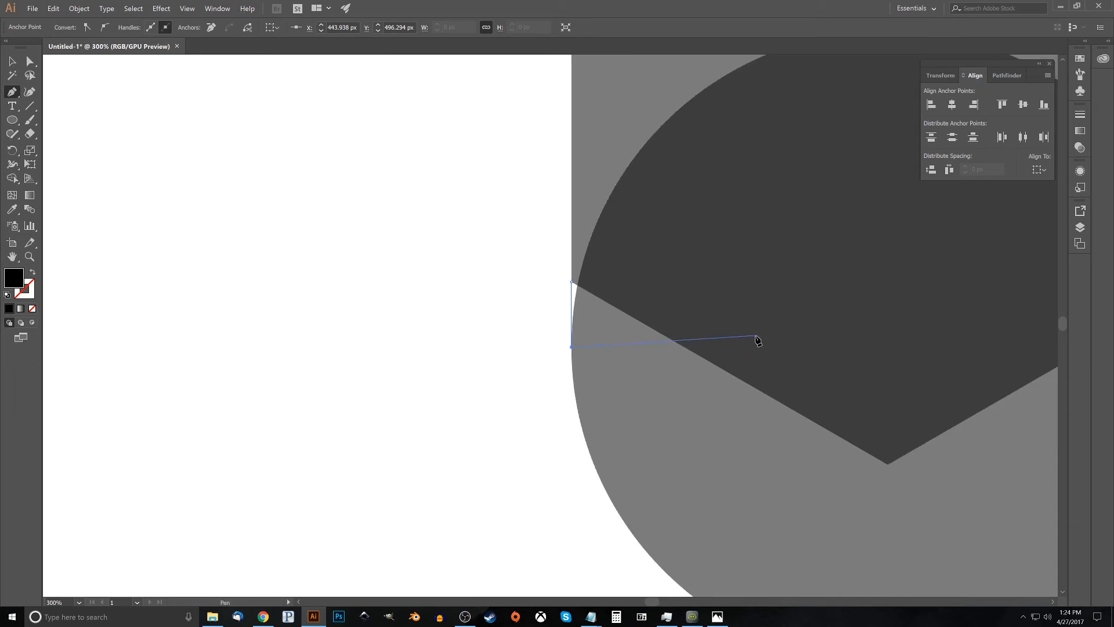
pyautogui.press('space')
pyautogui.moveTo(822, 333); pyautogui.dragTo(503, 351)
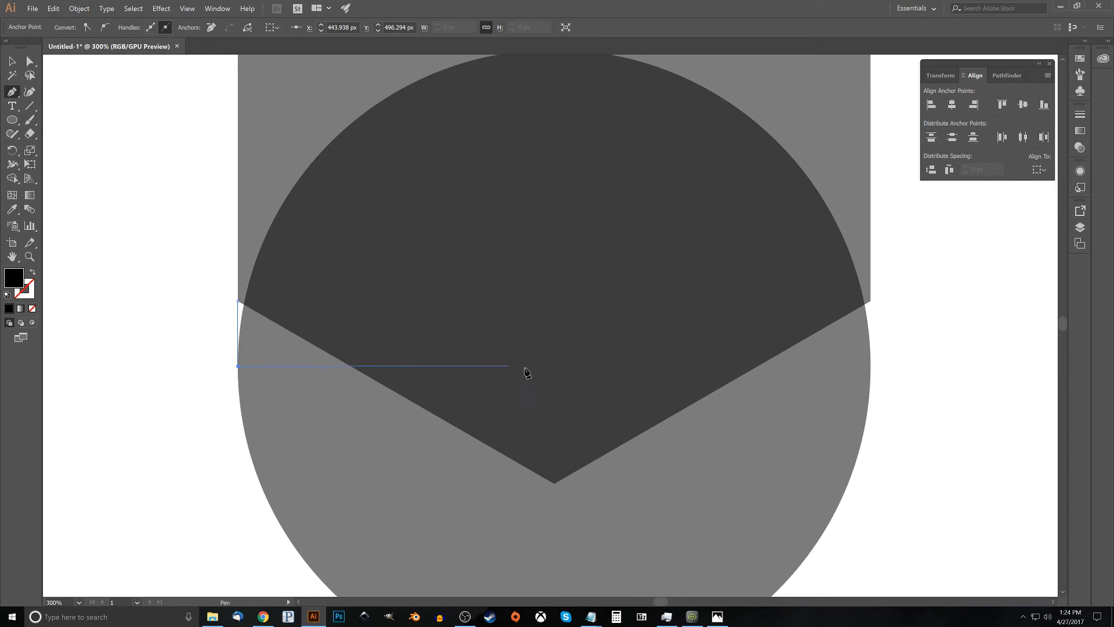
pyautogui.keyDown('shift'); pyautogui.click(870, 366); pyautogui.keyUp('shift')
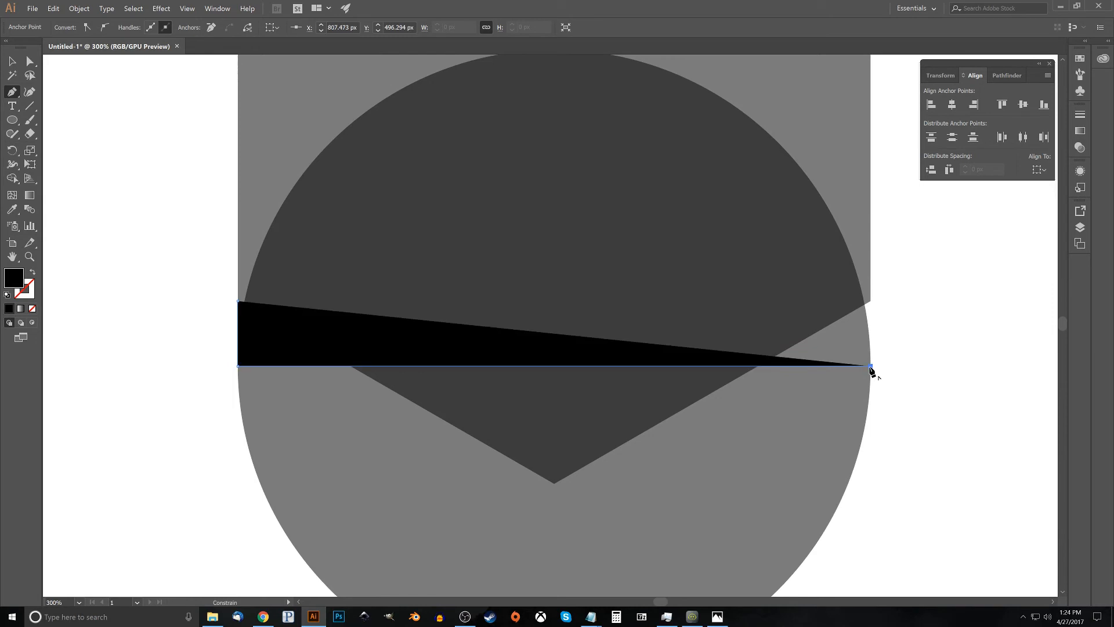
pyautogui.keyDown('shift'); pyautogui.click(870, 301); pyautogui.keyUp('shift')
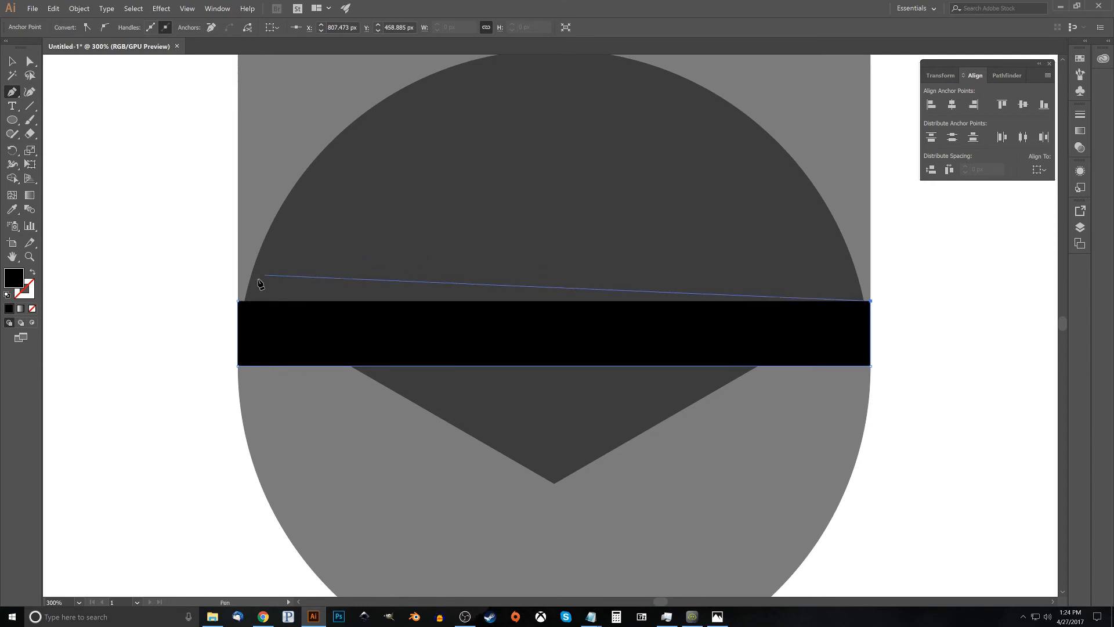
pyautogui.click(238, 301)
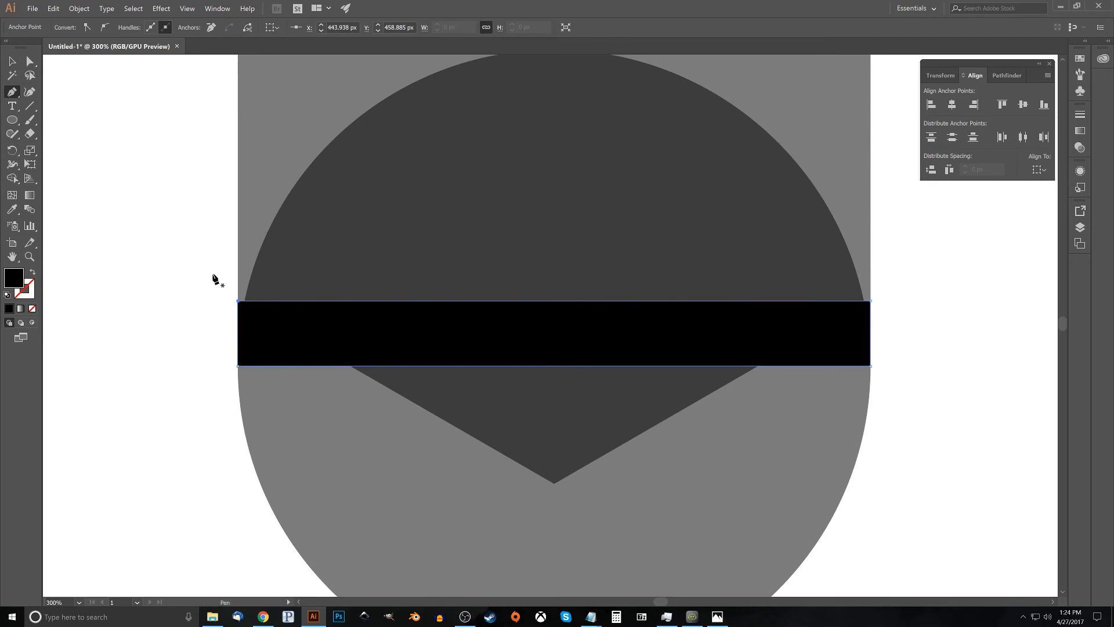
# Select the hexagon, circle and rectangle and unite them into one shield shape
pyautogui.click(10, 61)
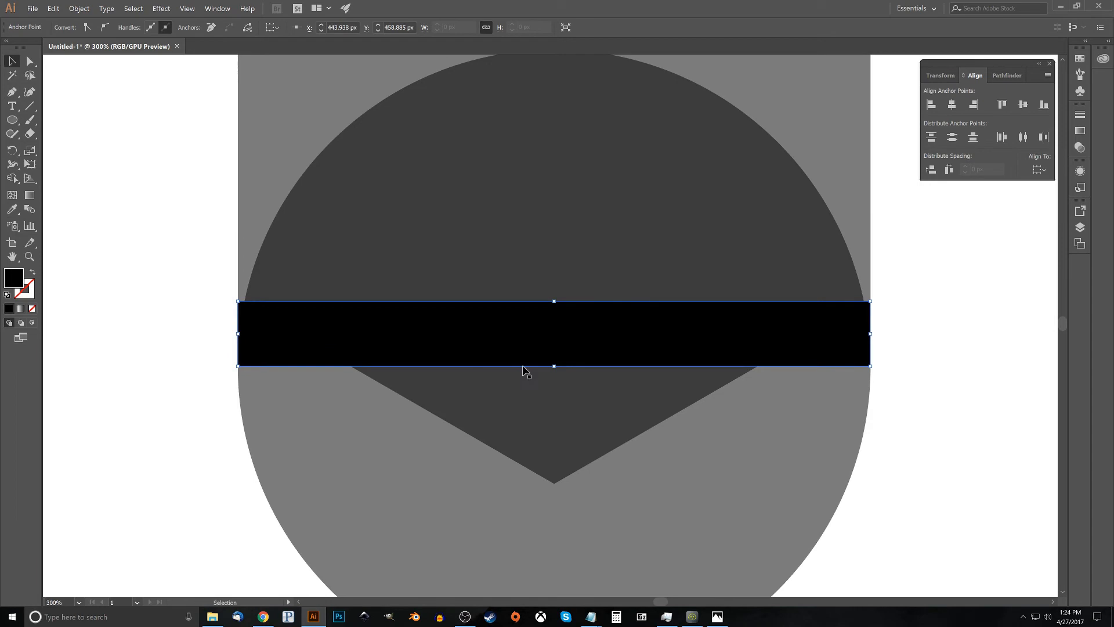
pyautogui.scroll(-3, 525, 371)
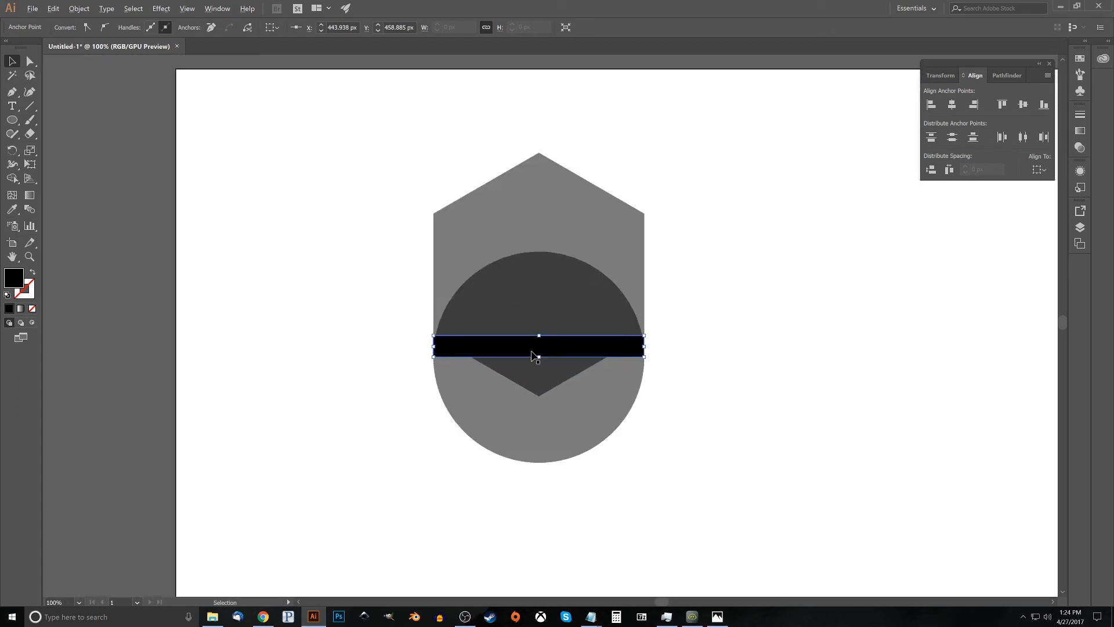
pyautogui.moveTo(762, 499); pyautogui.dragTo(306, 93)
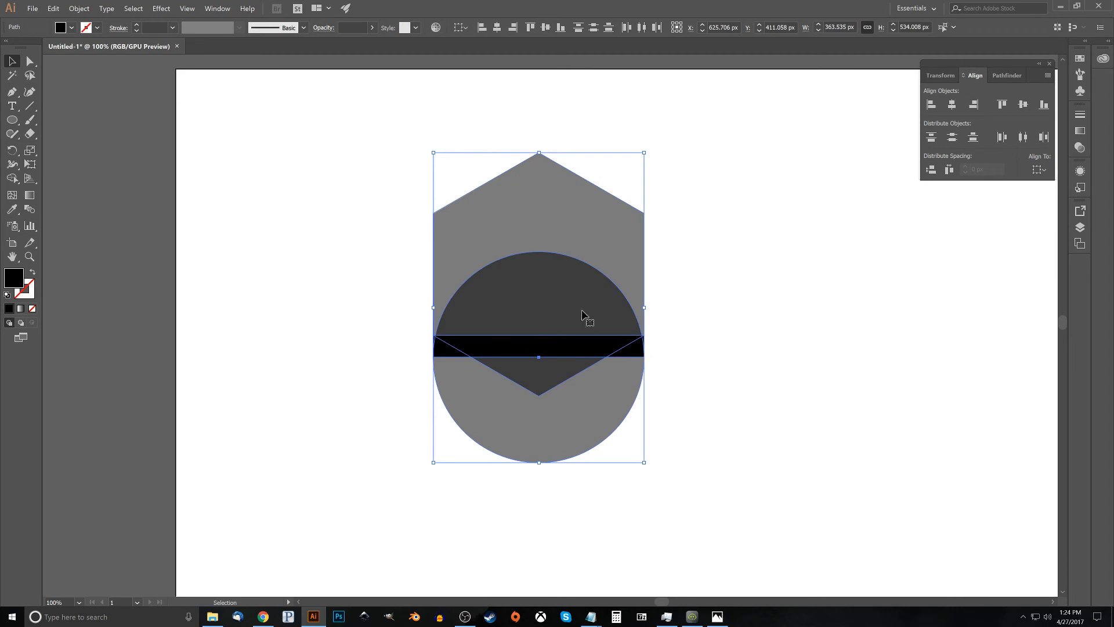
pyautogui.click(1004, 80)
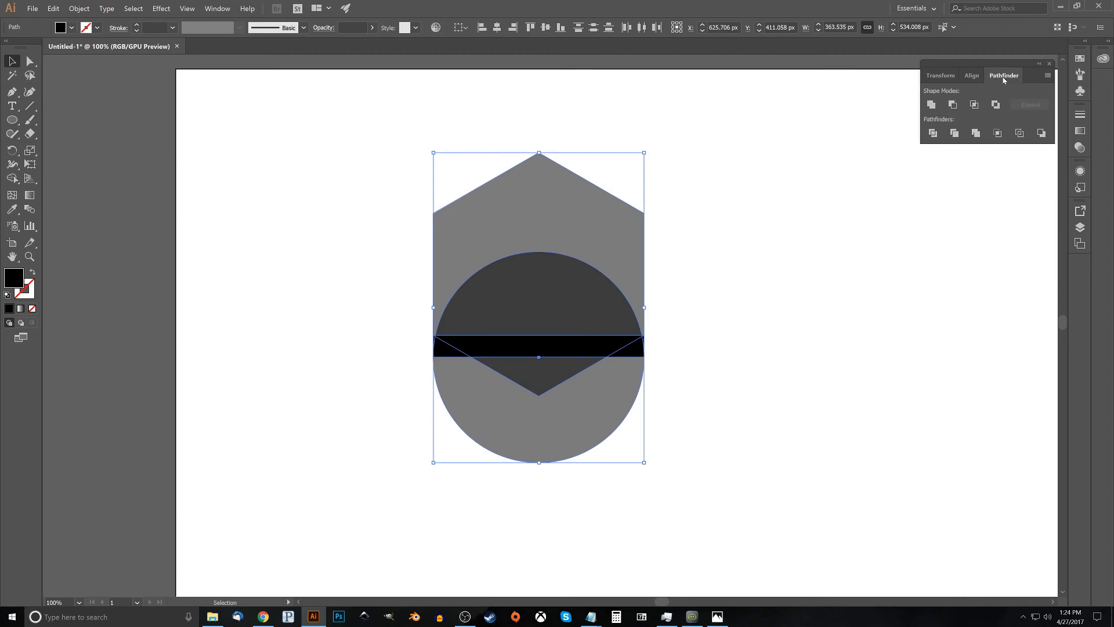
pyautogui.click(931, 105)
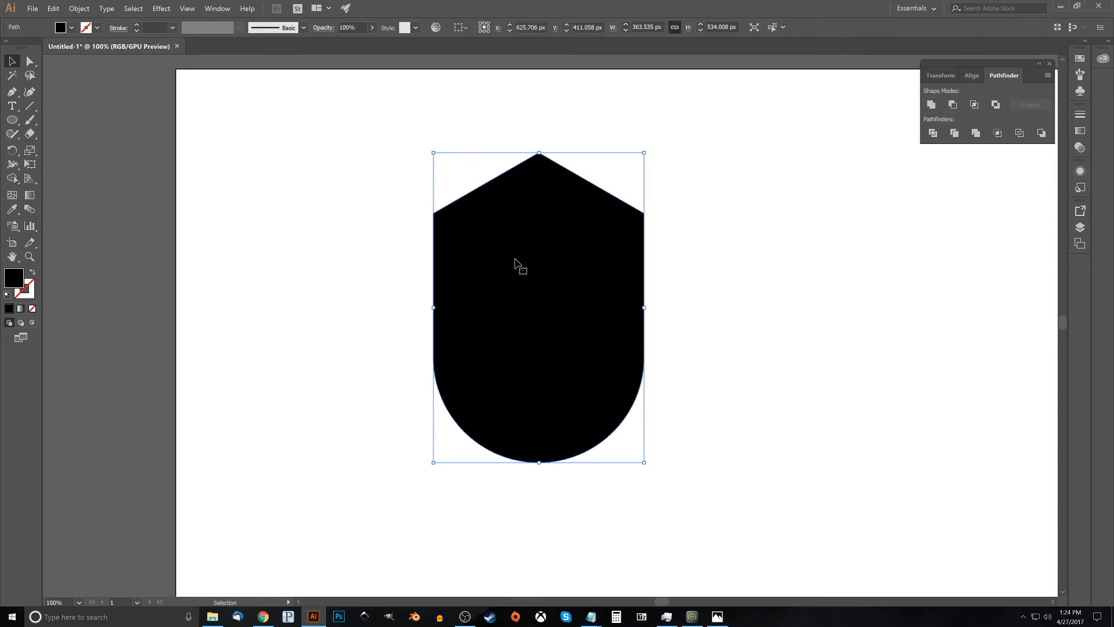
# Set the shield shape's opacity to 48%
pyautogui.click(372, 29)
pyautogui.moveTo(370, 42); pyautogui.dragTo(348, 44)
pyautogui.click(374, 28)
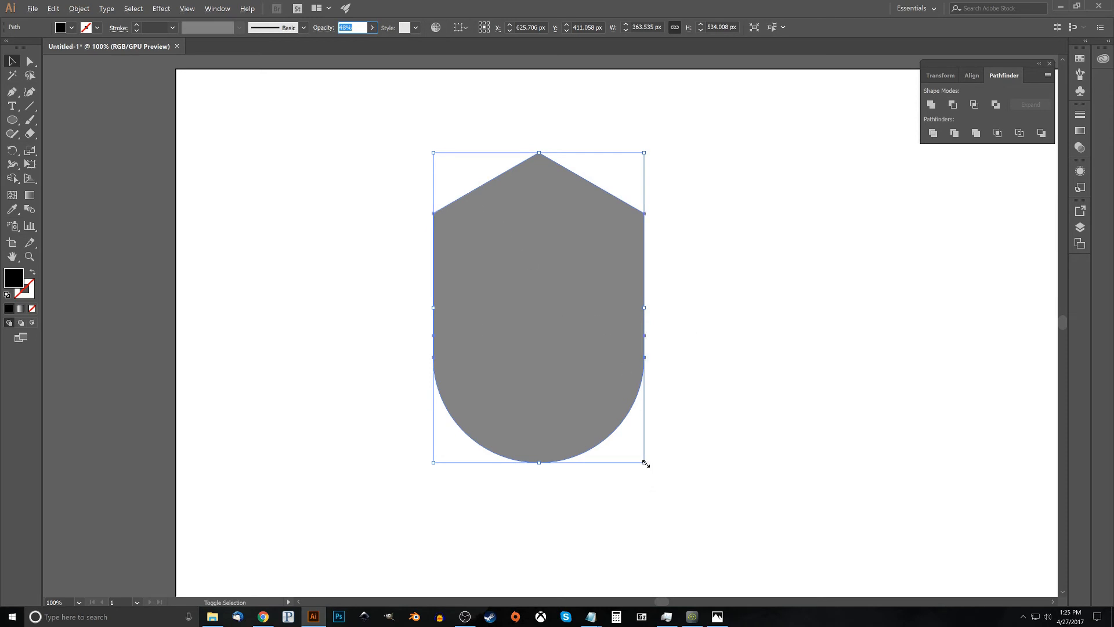
# Scale the shield down proportionally to about 235 × 345 px and move it about 102 px left and 18 px up
pyautogui.moveTo(645, 463); pyautogui.dragTo(615, 419)
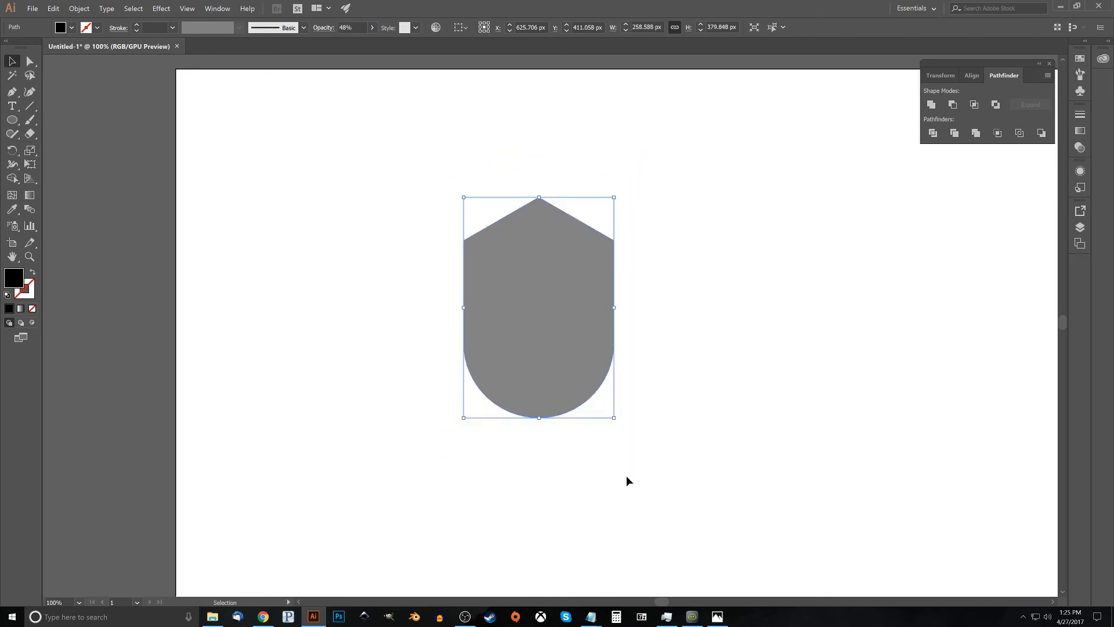
pyautogui.moveTo(615, 418); pyautogui.dragTo(266, 458)
pyautogui.hotkey('ctrl', 'z')
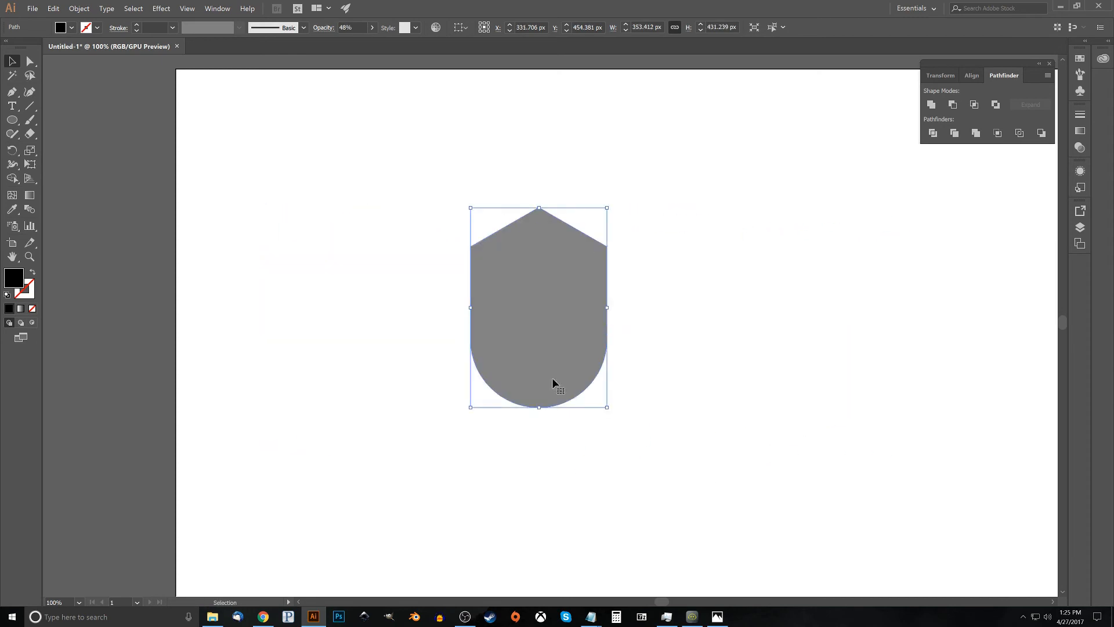
pyautogui.moveTo(569, 268); pyautogui.dragTo(510, 257)
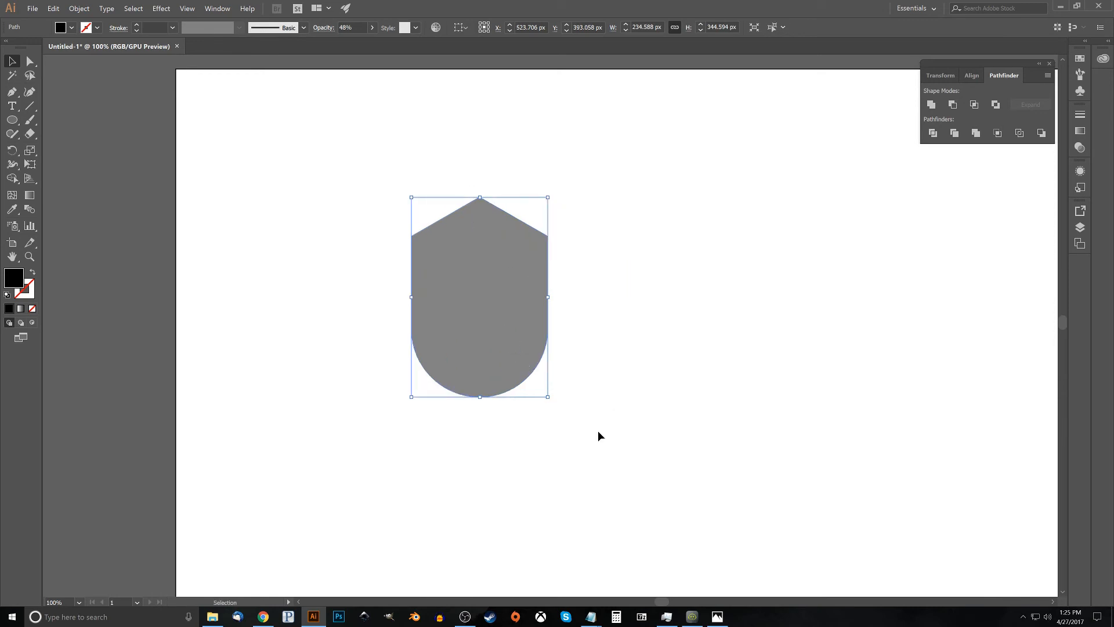
# Check the reference logo thumbnail.png in Photos, return to Illustrator and preview a 12 px Offset Path on the shield
pyautogui.click(717, 616)
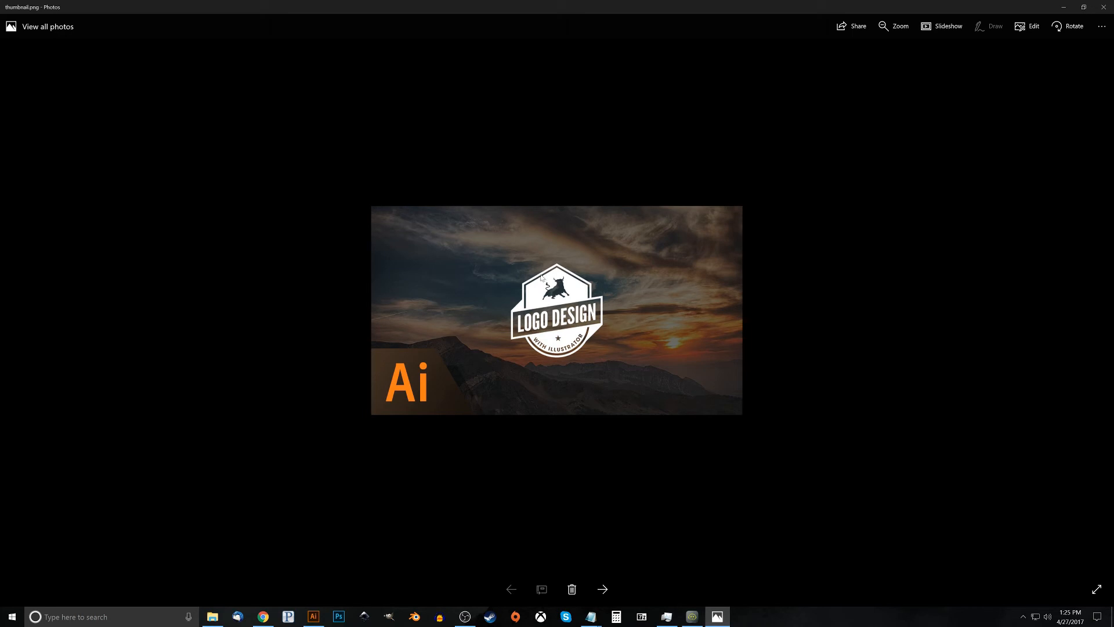
pyautogui.click(318, 616)
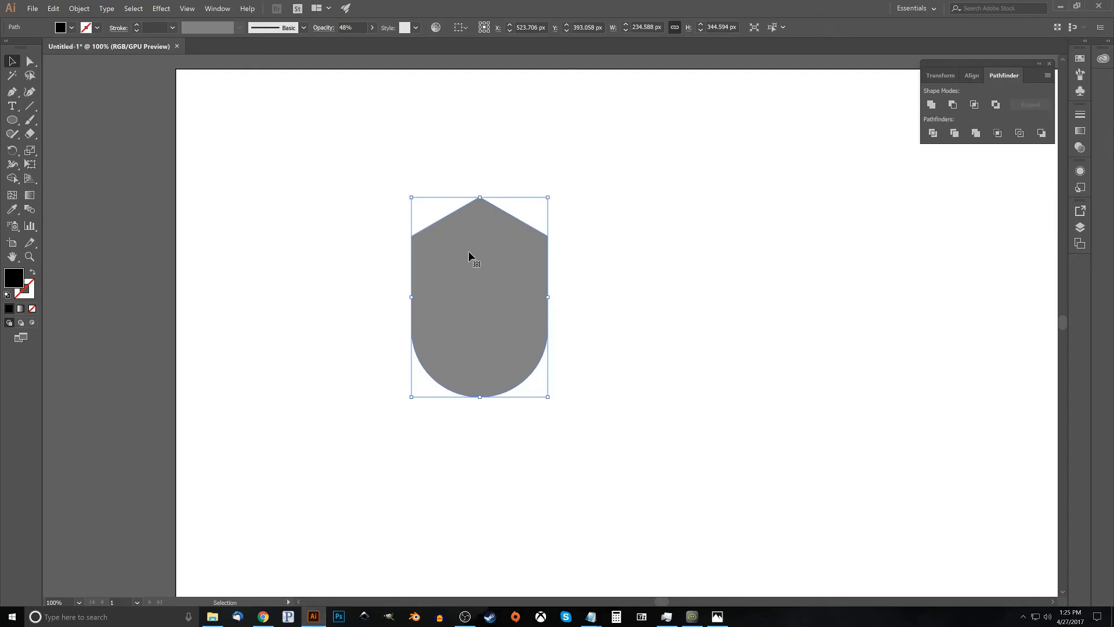
pyautogui.click(81, 9)
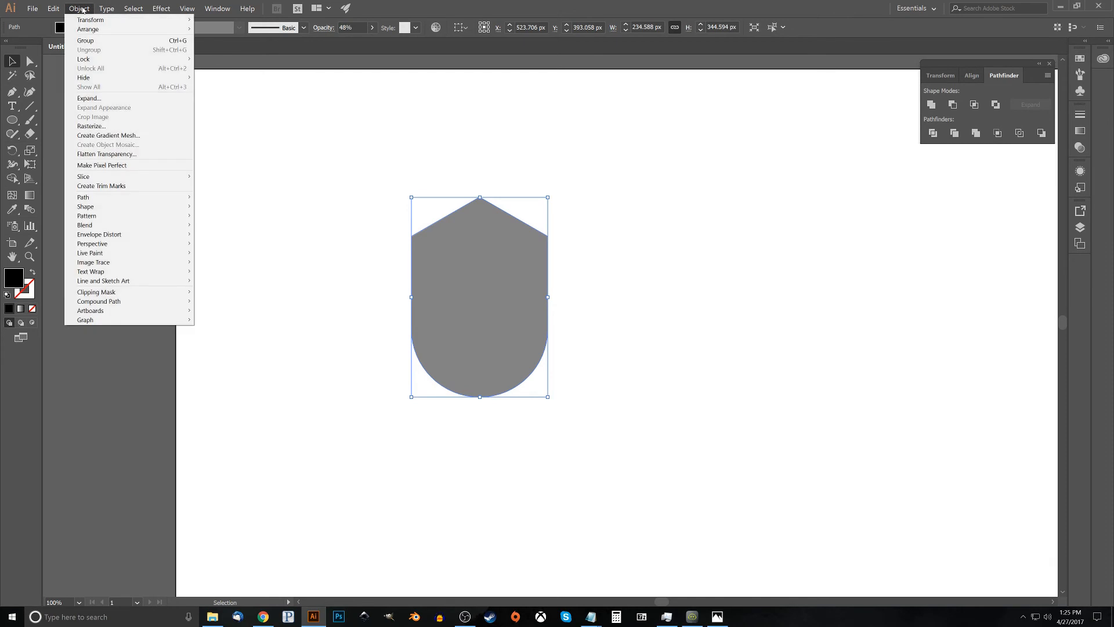
pyautogui.moveTo(183, 197)
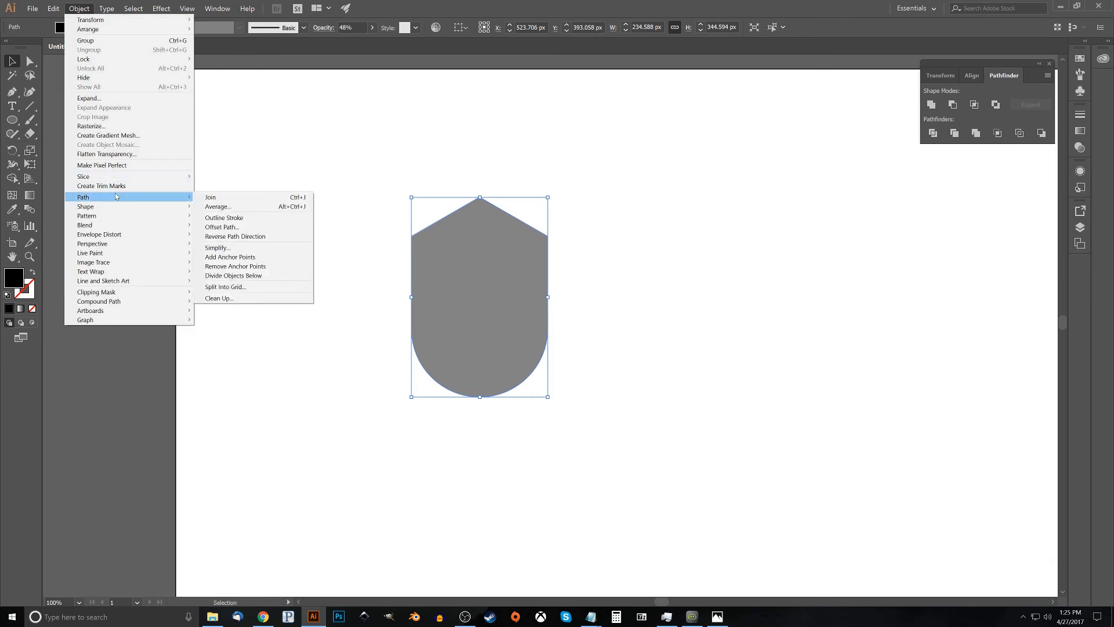
pyautogui.click(231, 226)
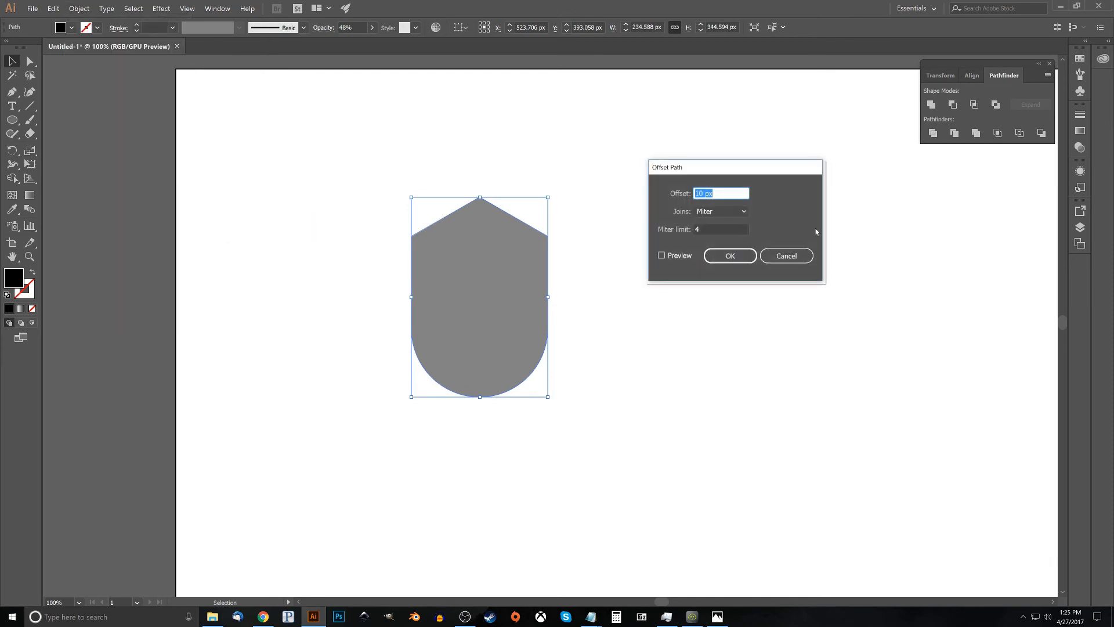
pyautogui.click(696, 193)
pyautogui.moveTo(725, 193); pyautogui.dragTo(674, 190)
pyautogui.write('12')
pyautogui.click(672, 257)
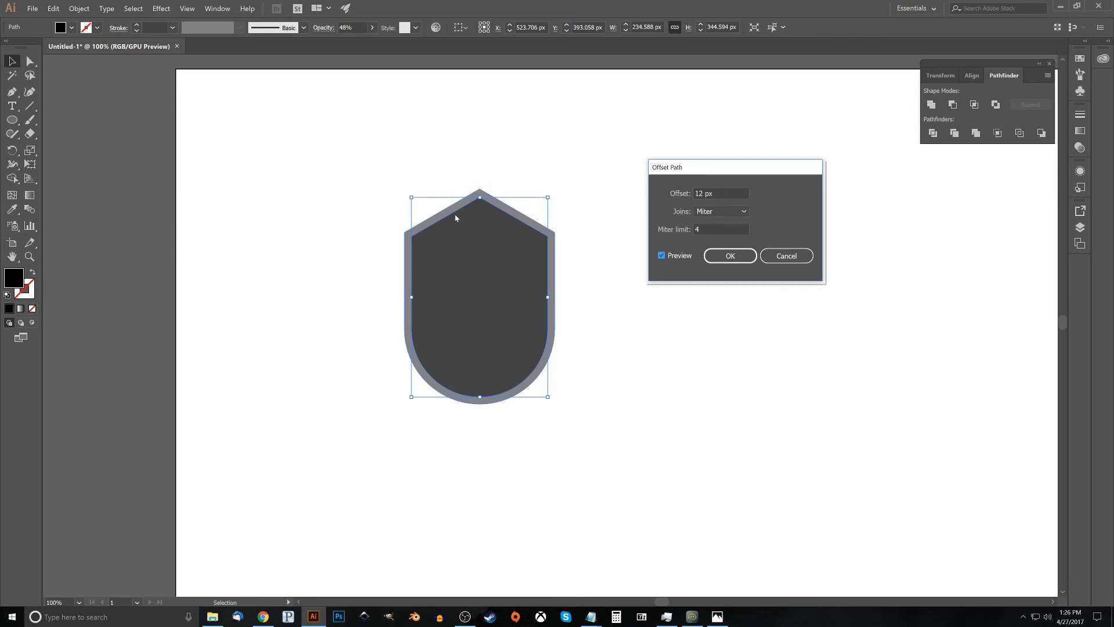
# Try an 8 px offset, set it back to 12 px and apply the path offset with miter joins and a miter limit of 4
pyautogui.moveTo(726, 189); pyautogui.dragTo(686, 193)
pyautogui.write('8')
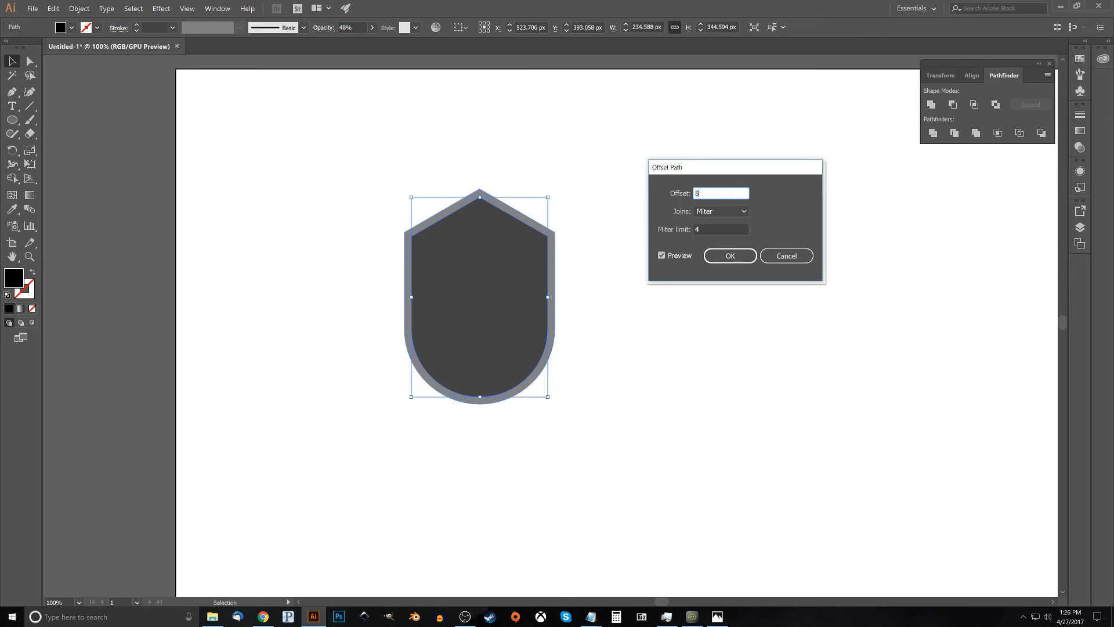
pyautogui.moveTo(719, 191); pyautogui.dragTo(688, 190)
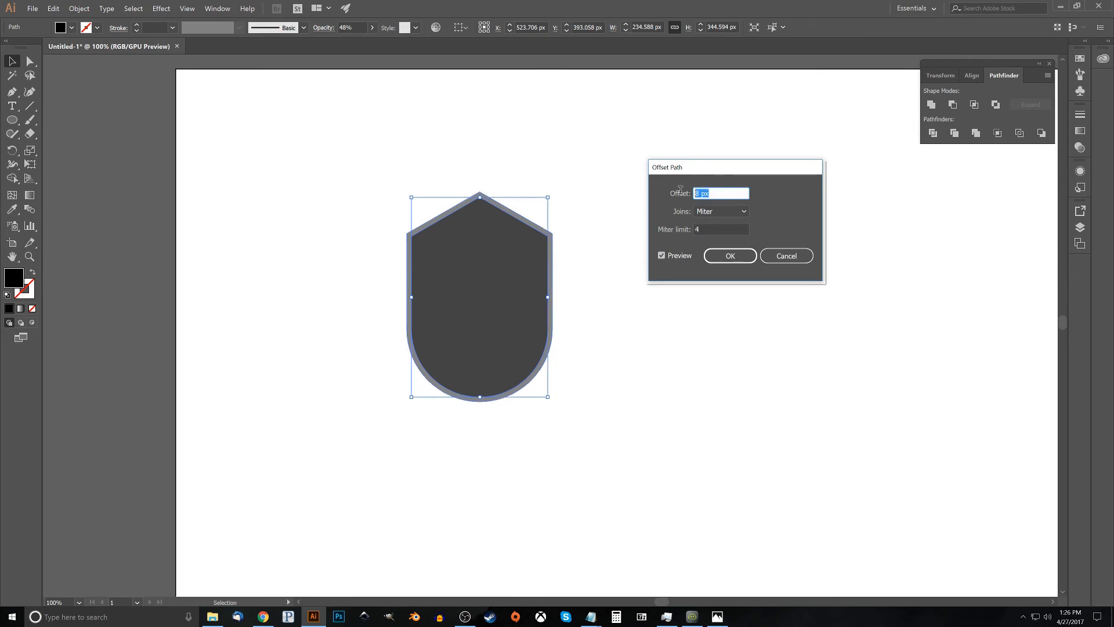
pyautogui.write('12')
pyautogui.click(731, 228)
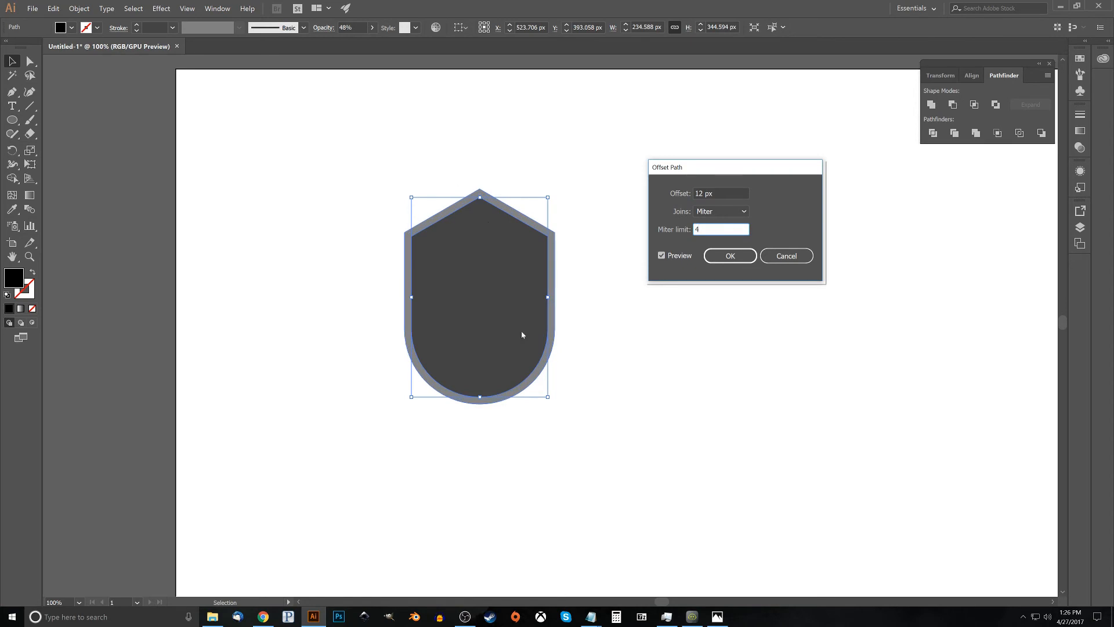
pyautogui.click(743, 257)
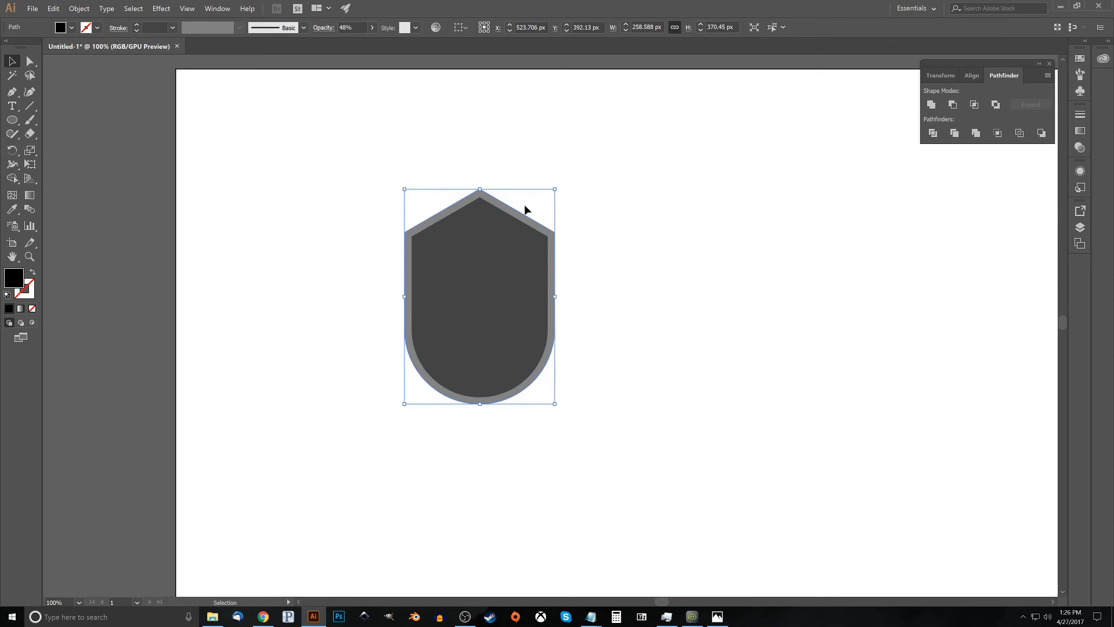
# Fill the offset outline shape around the shield with red
pyautogui.click(72, 28)
pyautogui.click(40, 47)
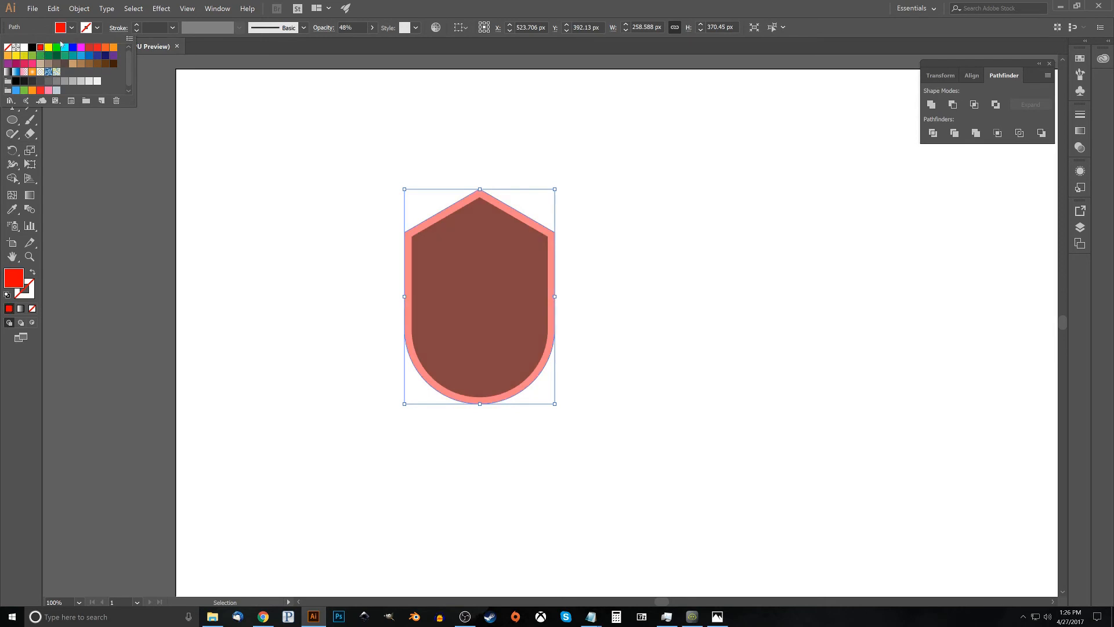
pyautogui.click(71, 27)
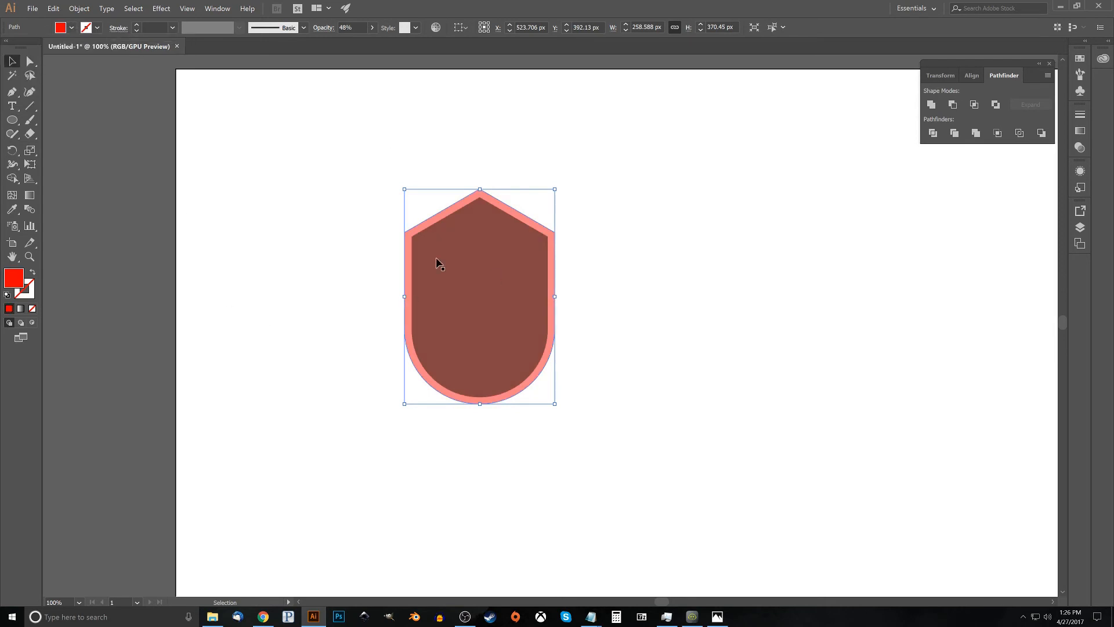
# Offset the red shield's path outward by 12 px with miter joins and a miter limit of 4
pyautogui.click(78, 8)
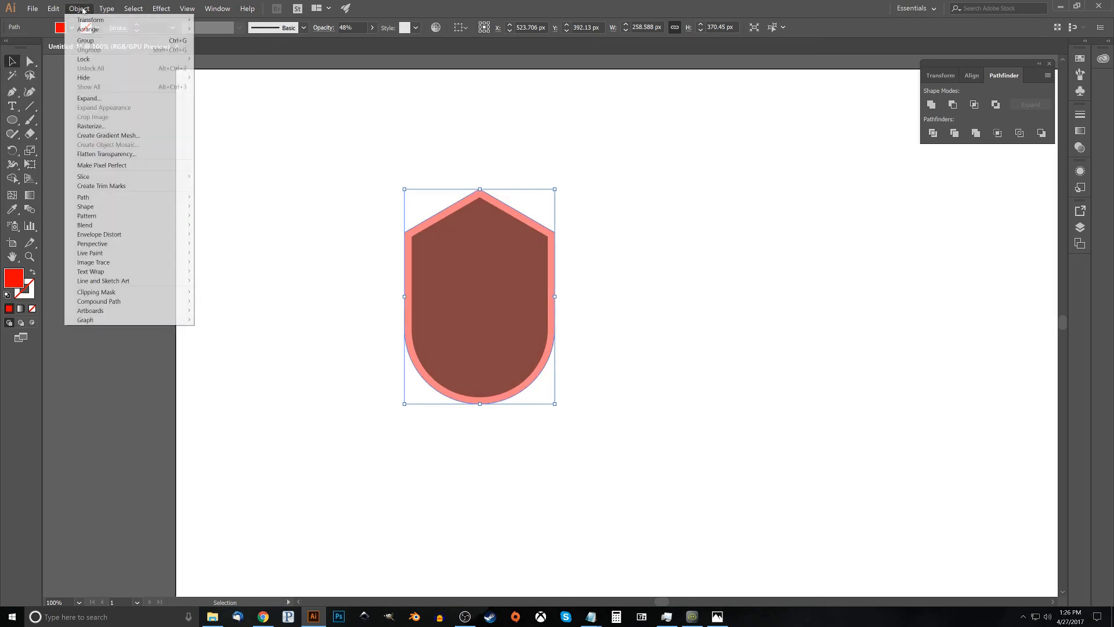
pyautogui.moveTo(121, 201)
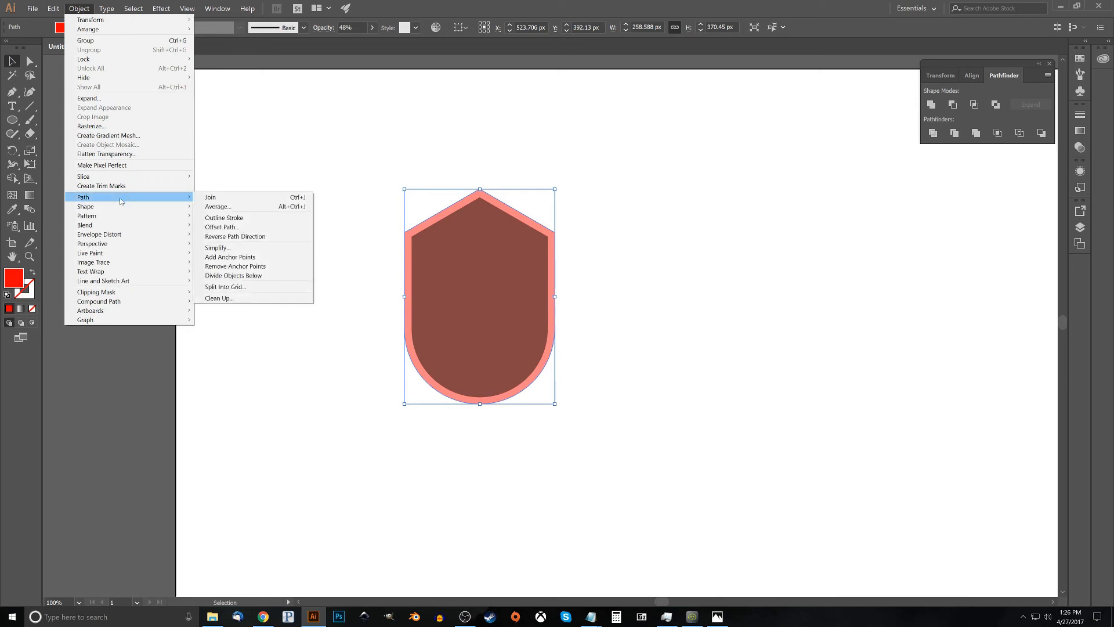
pyautogui.click(230, 228)
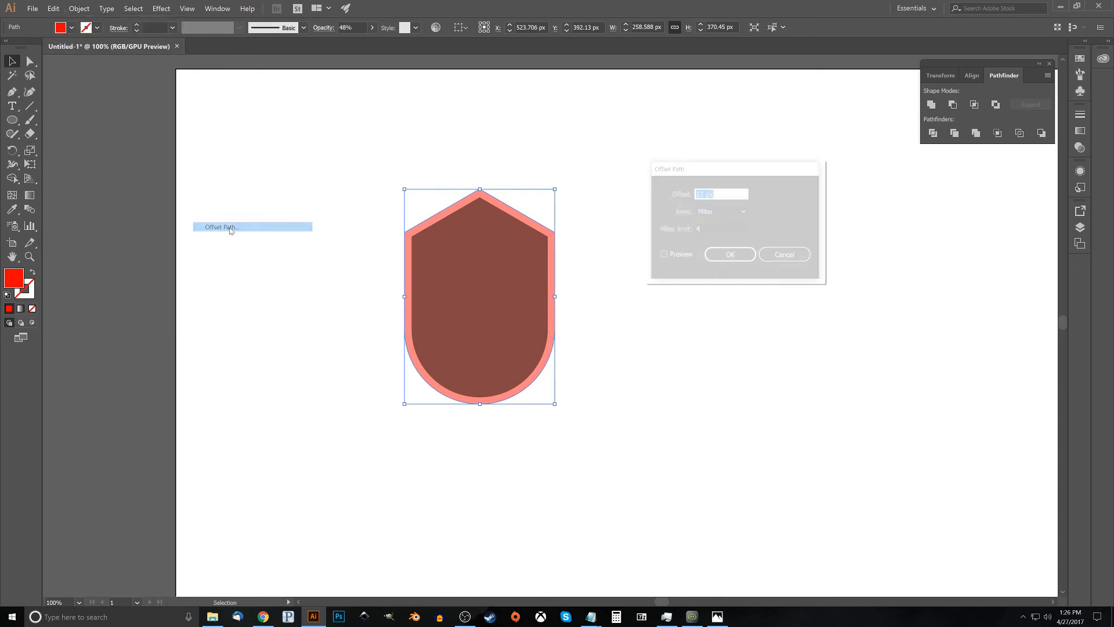
pyautogui.click(671, 257)
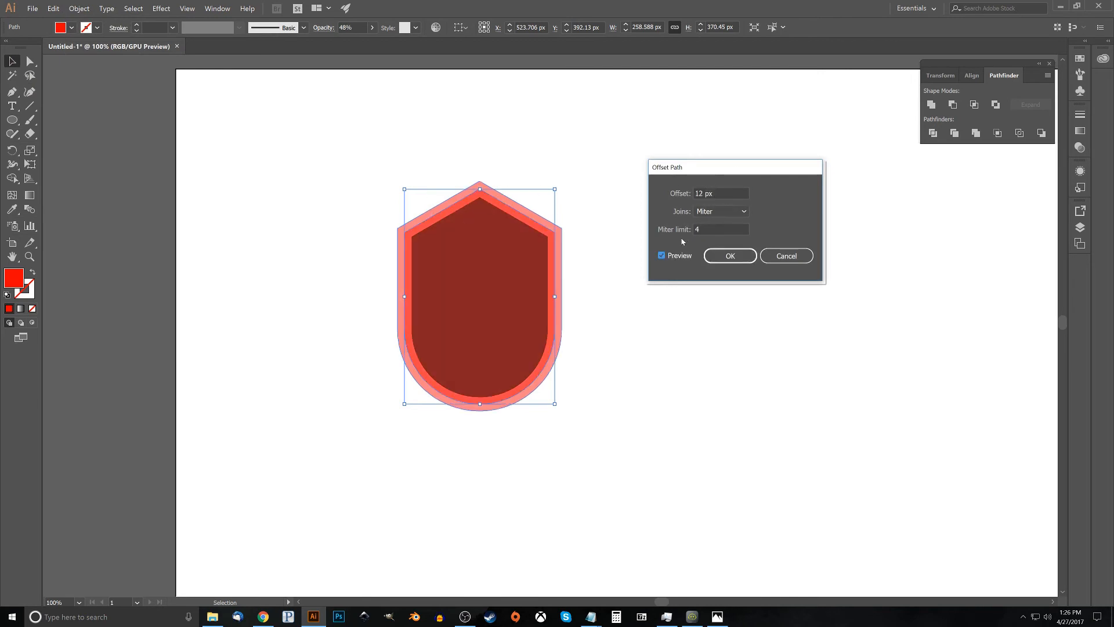
pyautogui.click(741, 264)
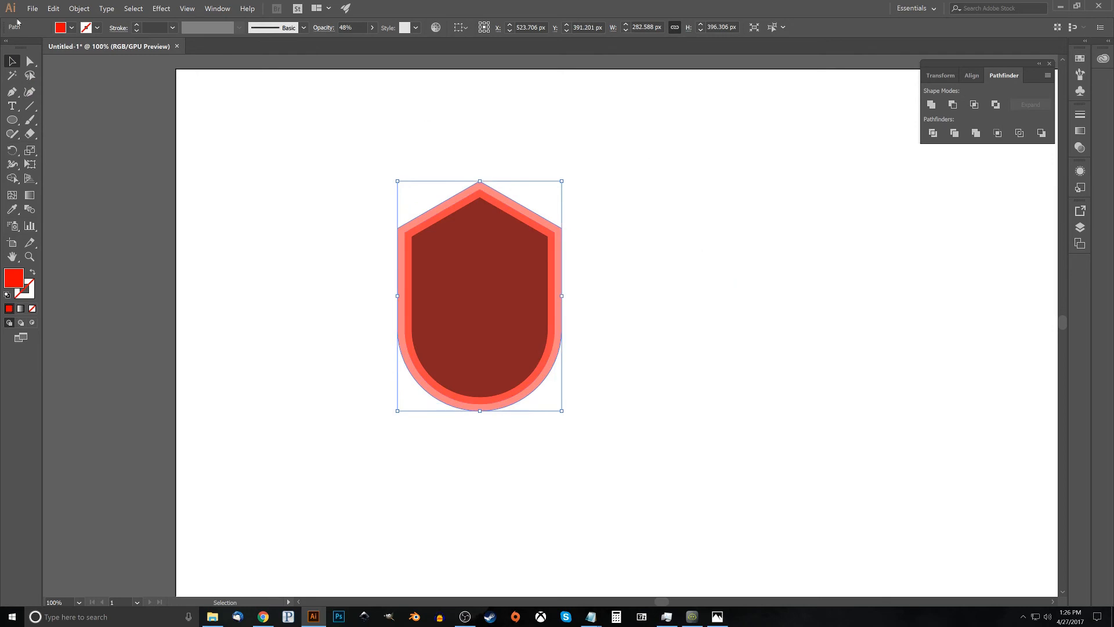
# Fill the outermost shield shape black and subtract the red middle shape from it with Minus Front
pyautogui.click(65, 29)
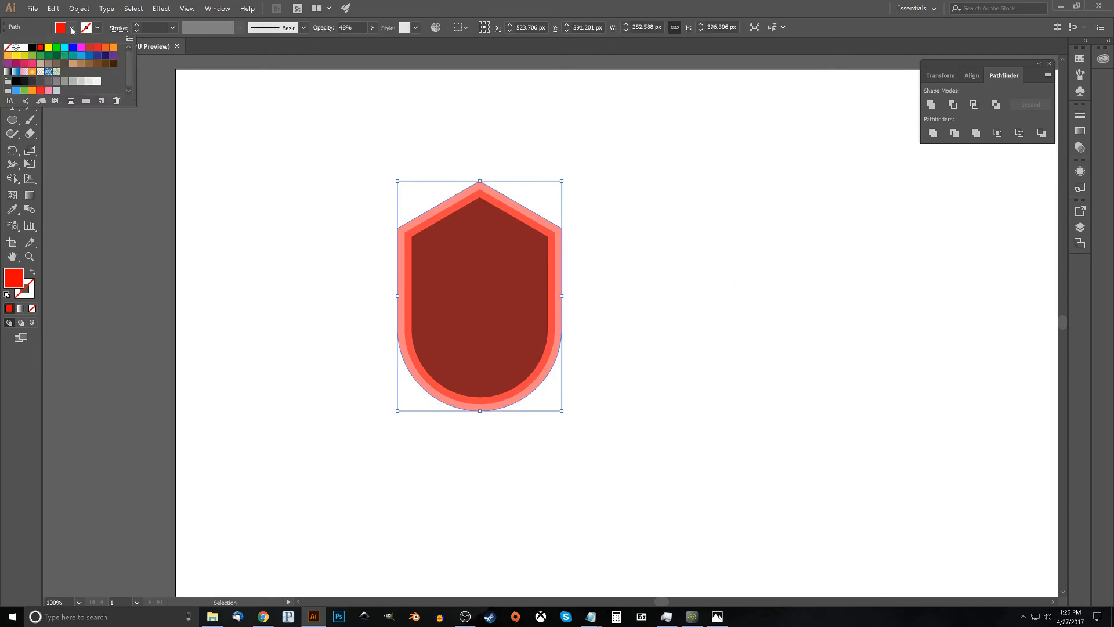
pyautogui.click(33, 51)
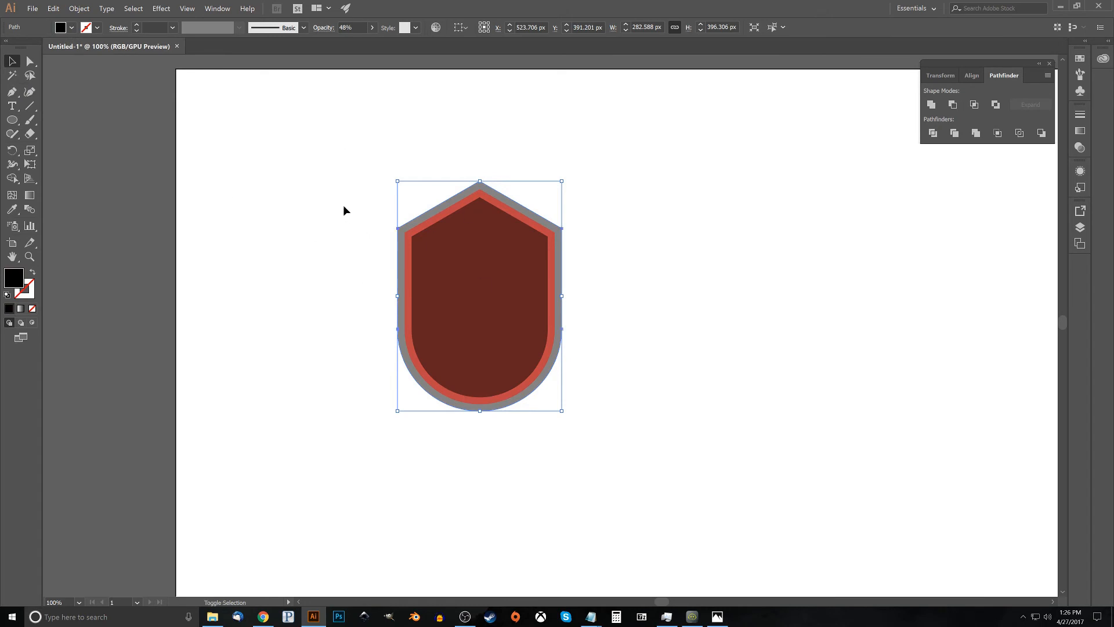
pyautogui.keyDown('shift'); pyautogui.click(405, 238); pyautogui.keyUp('shift')
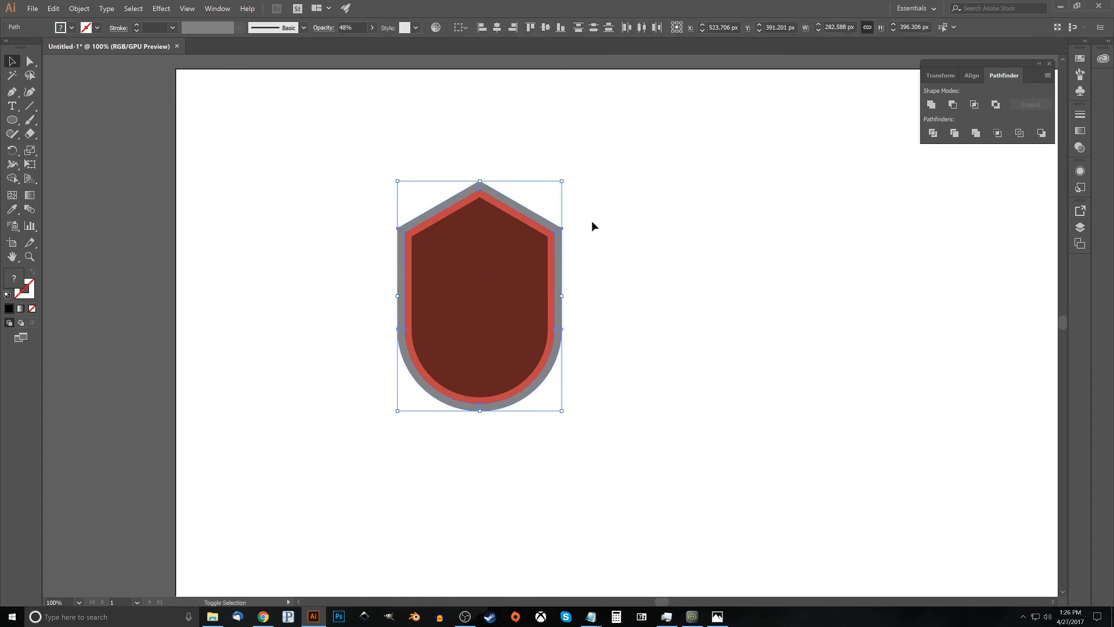
pyautogui.click(953, 105)
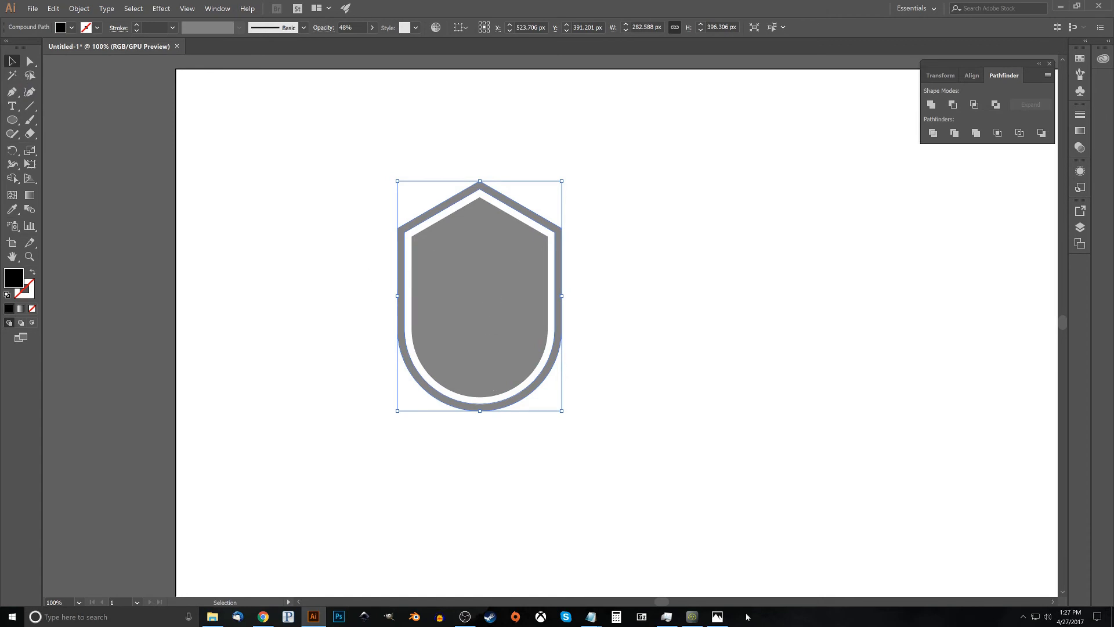
# Check the reference logo thumbnail.png in Photos, return to Illustrator and move the whole shield toward the artboard's upper-left corner
pyautogui.click(717, 574)
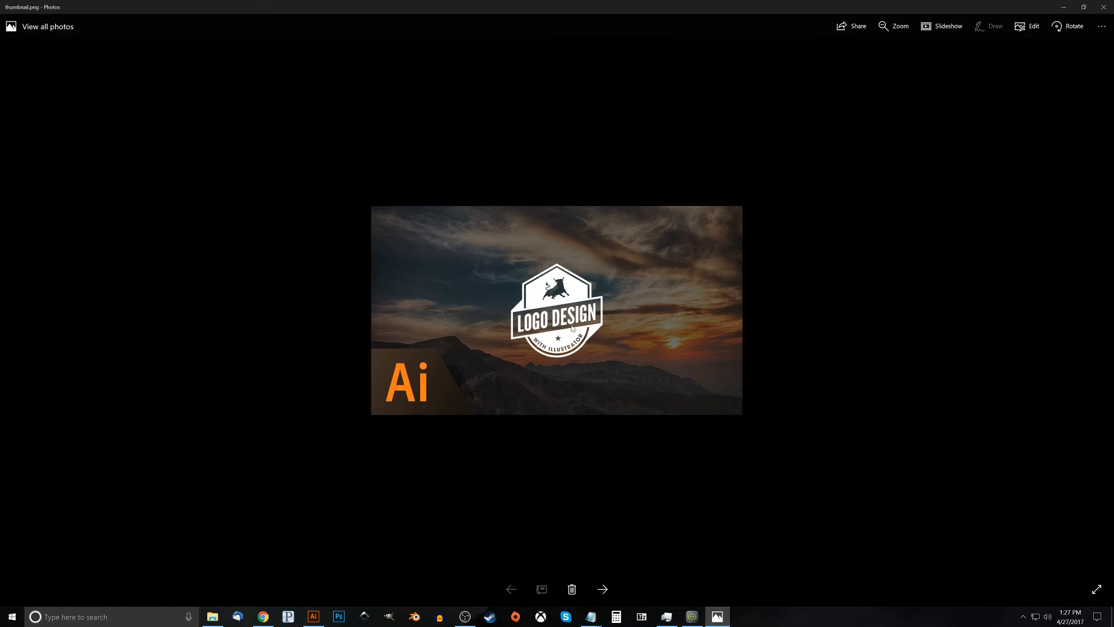
pyautogui.click(313, 616)
pyautogui.moveTo(503, 259); pyautogui.dragTo(374, 143)
pyautogui.moveTo(489, 283); pyautogui.dragTo(320, 236)
pyautogui.click(665, 199)
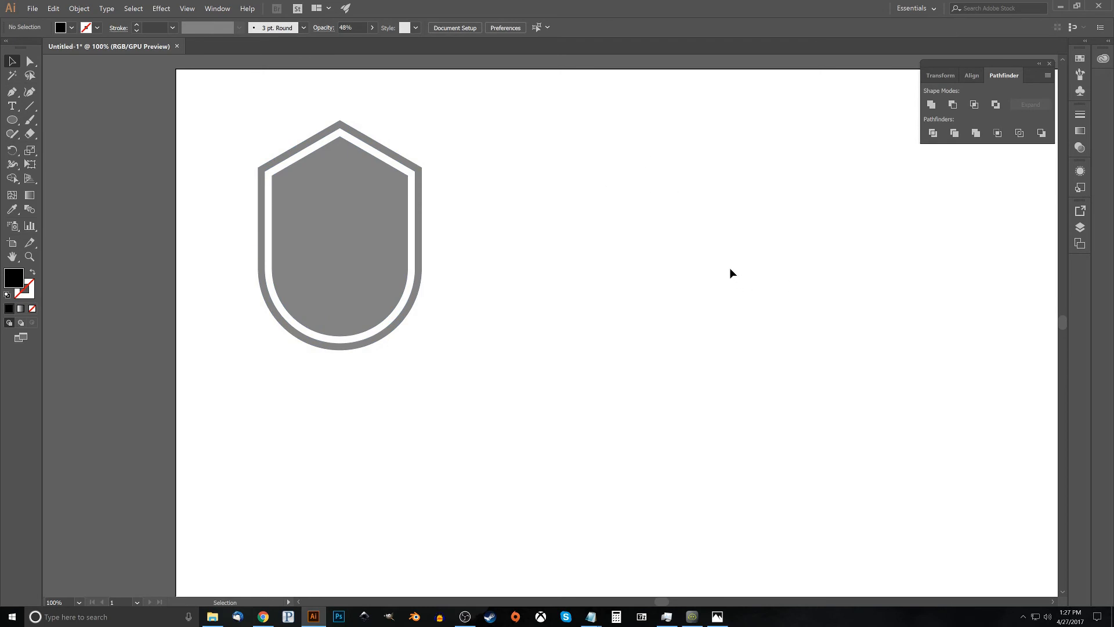
# Add the point text LOGO DESIGN in League Gothic on the empty artboard area beside the shield
pyautogui.click(12, 106)
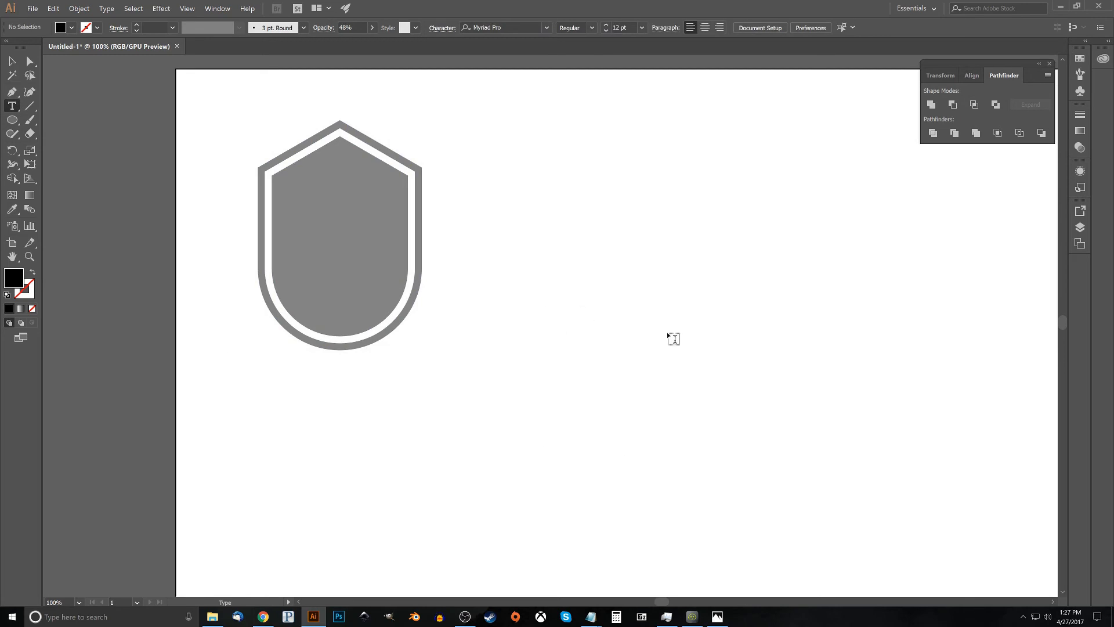
pyautogui.click(663, 327)
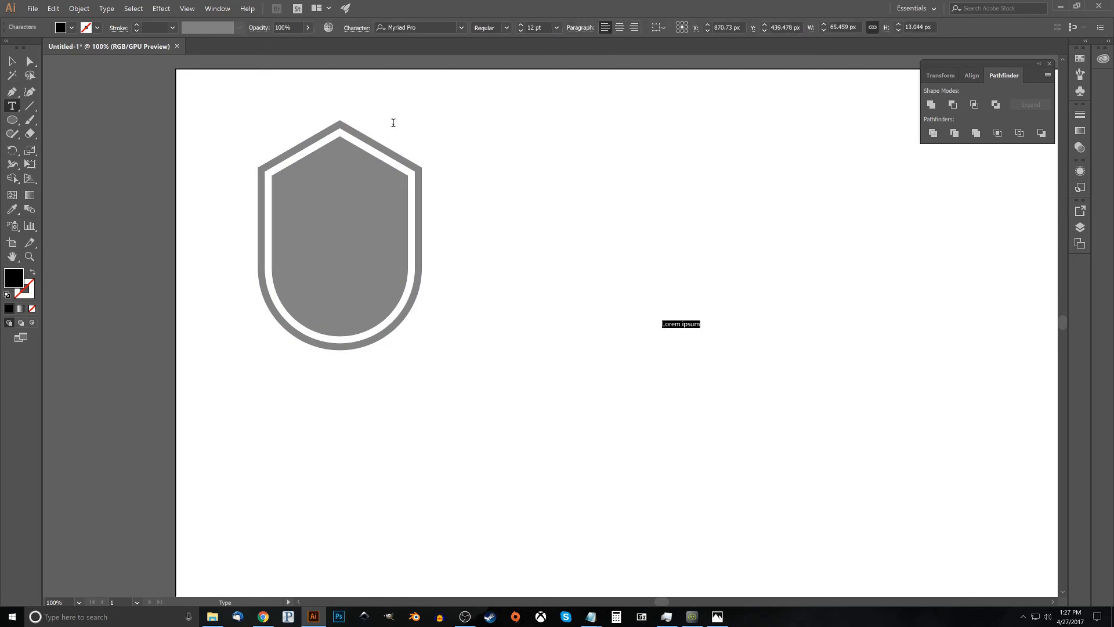
pyautogui.click(462, 29)
pyautogui.scroll(-3, 437, 270)
pyautogui.scroll(5, 437, 271)
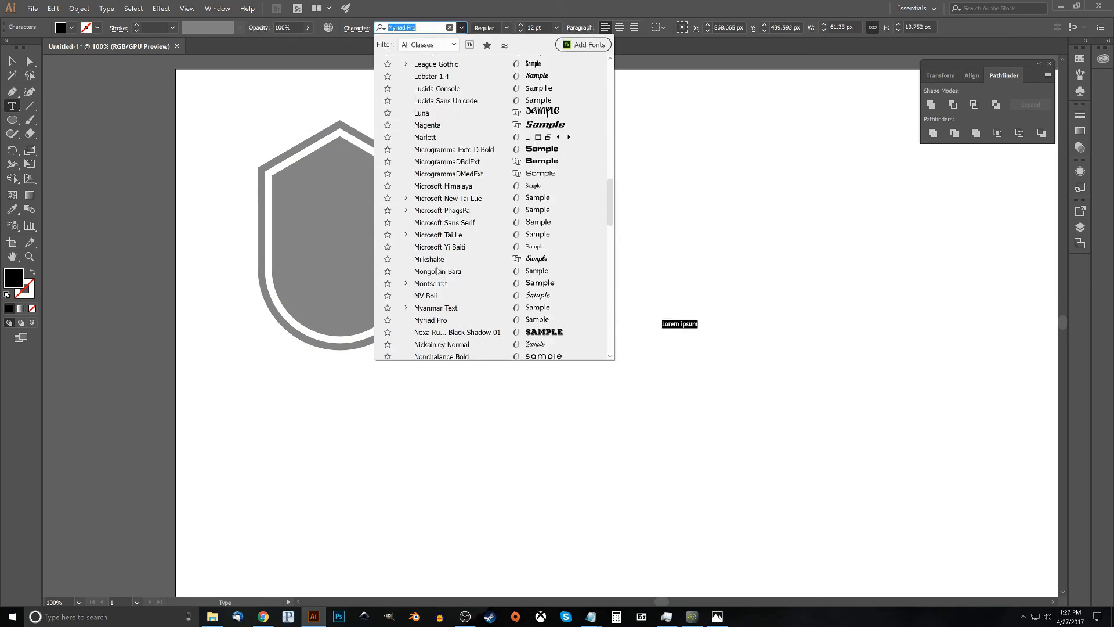
pyautogui.scroll(5, 437, 271)
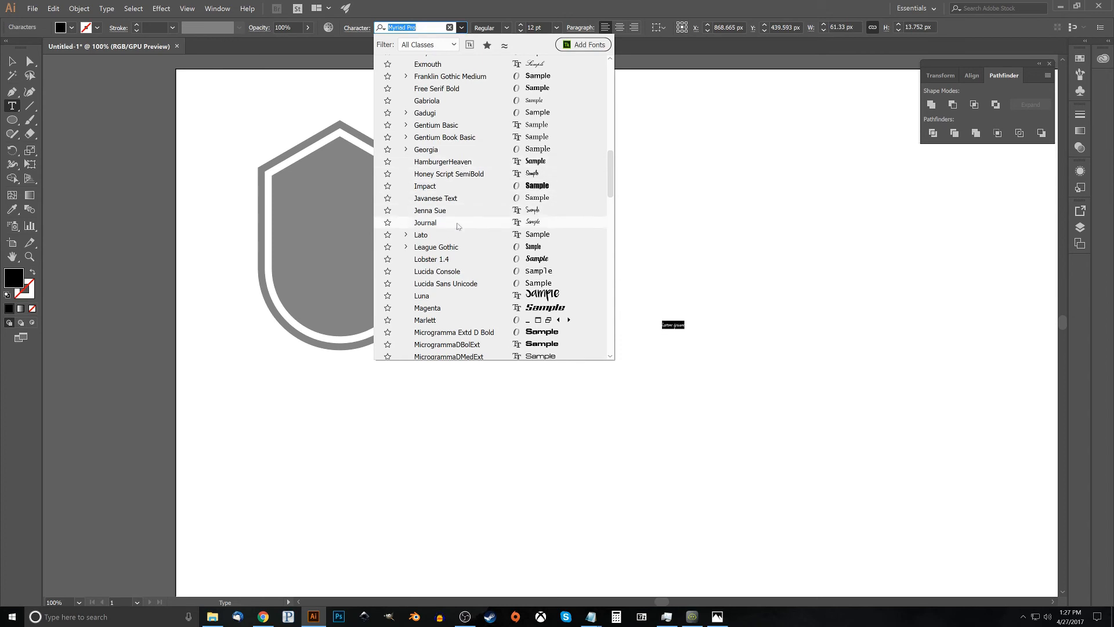
pyautogui.click(439, 251)
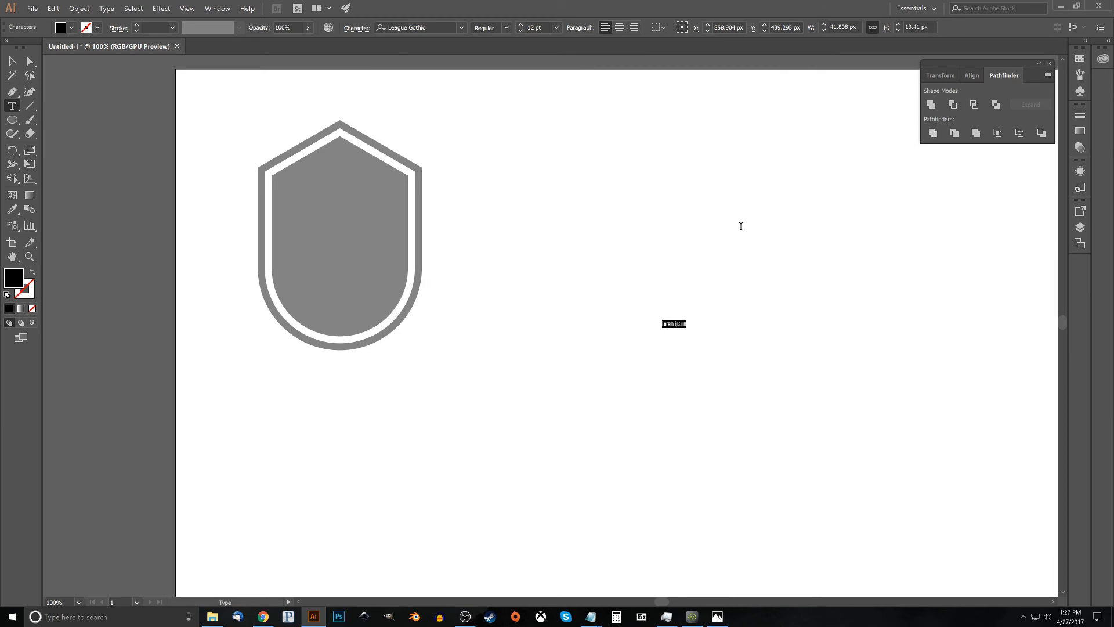
pyautogui.write('LOGO DESIGN')
pyautogui.click(12, 61)
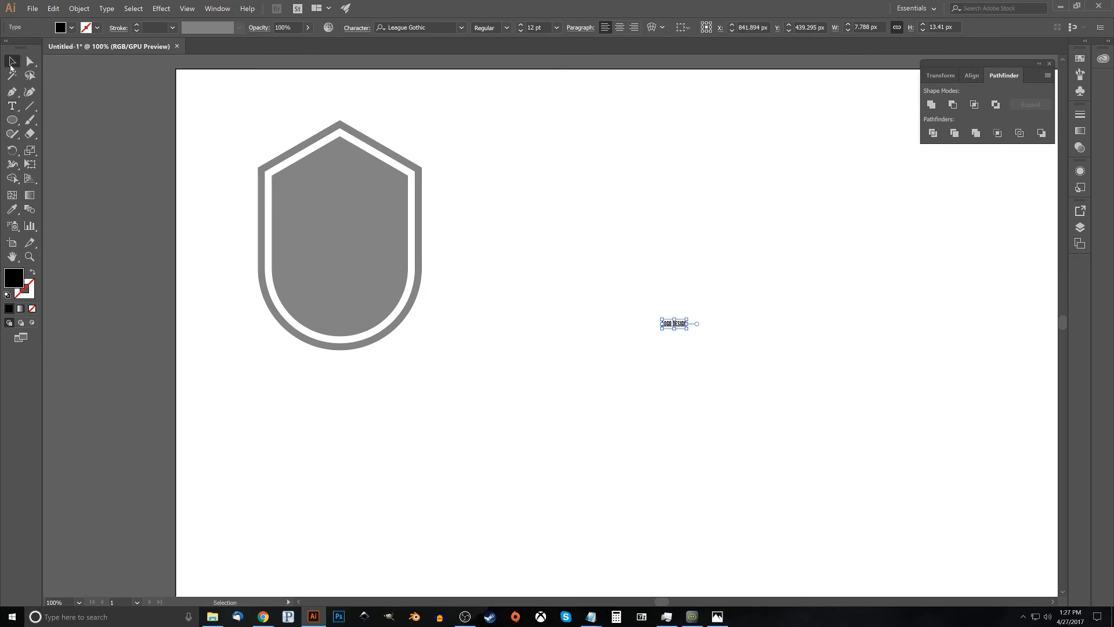
# Fill the LOGO DESIGN text with red
pyautogui.click(73, 28)
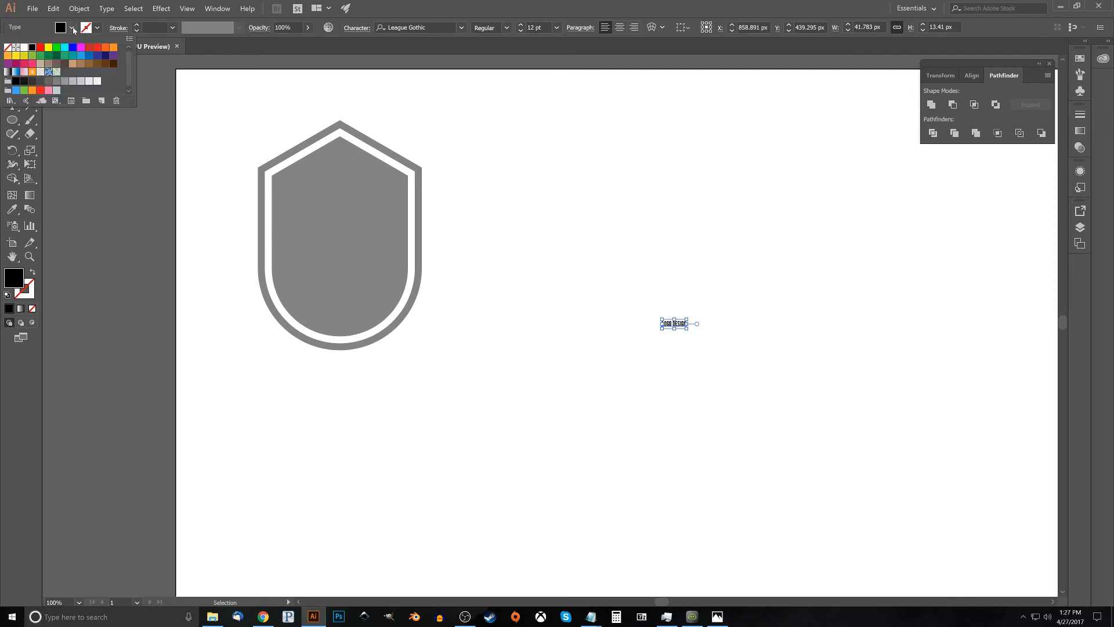
pyautogui.click(40, 47)
pyautogui.click(168, 92)
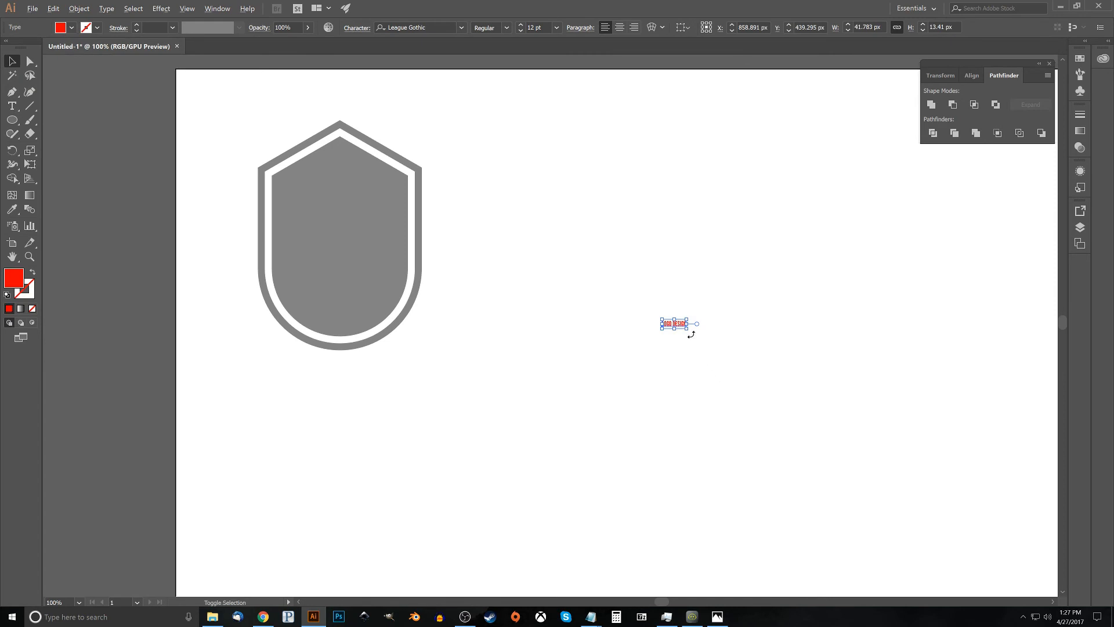
# Size the text to about 302 × 97 px against the shield's width, place it right of the shield and convert it to outlines
pyautogui.moveTo(687, 328); pyautogui.dragTo(766, 371)
pyautogui.moveTo(748, 324); pyautogui.dragTo(426, 234)
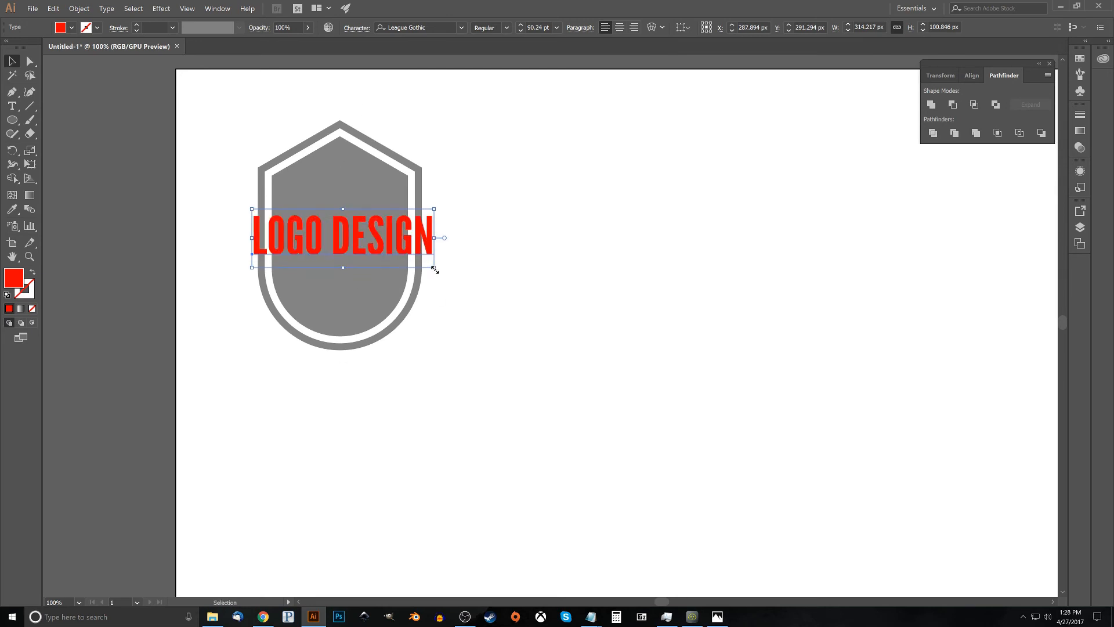
pyautogui.moveTo(434, 270); pyautogui.dragTo(725, 299)
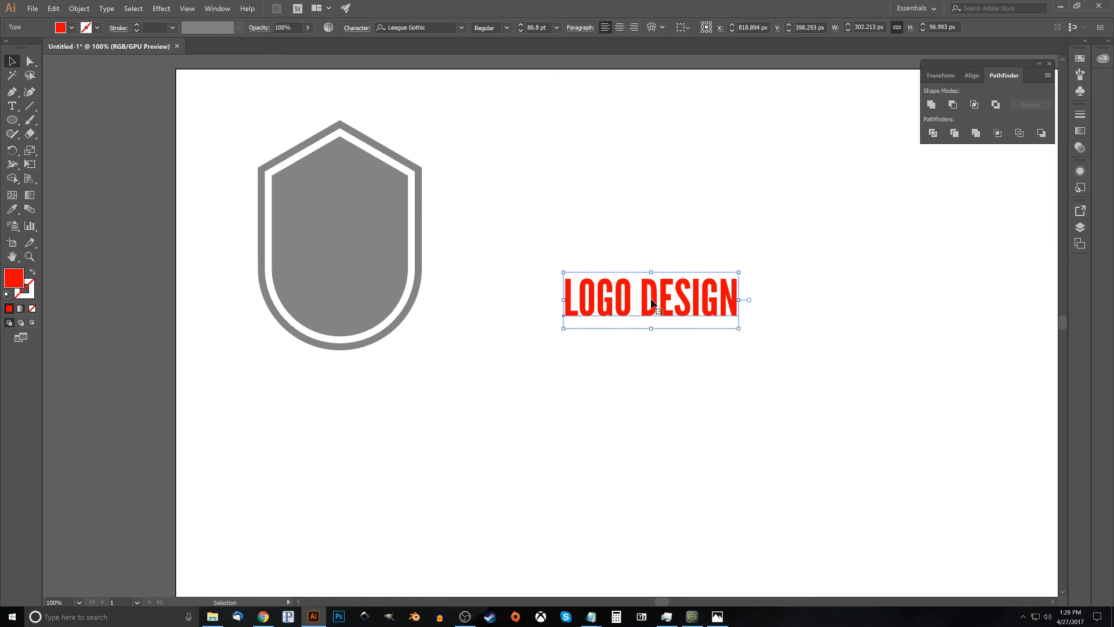
pyautogui.click(107, 9)
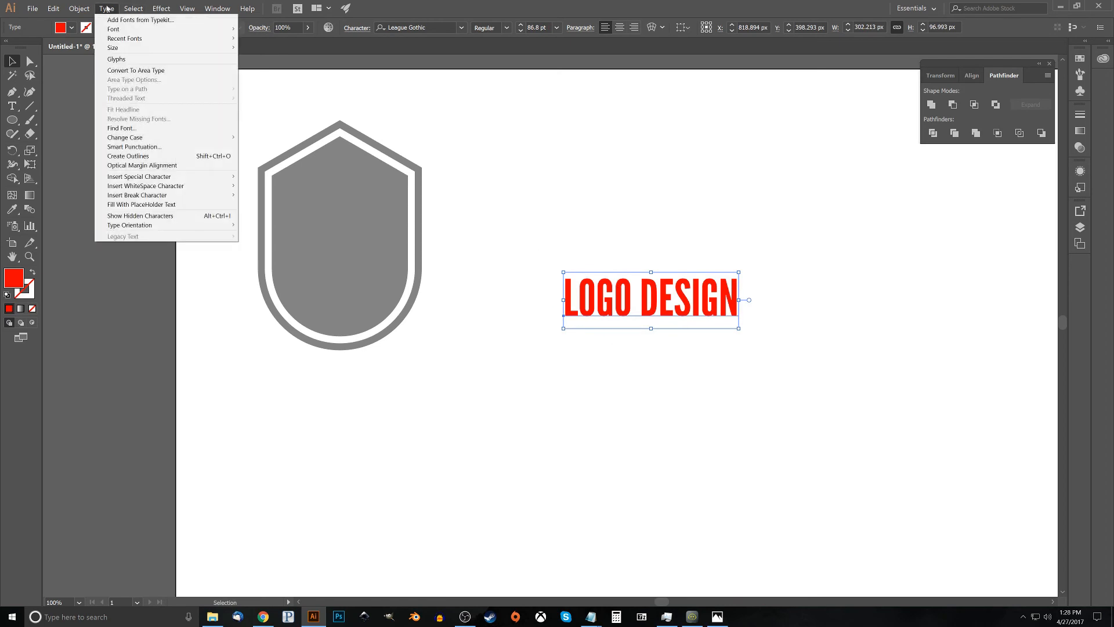
pyautogui.click(140, 158)
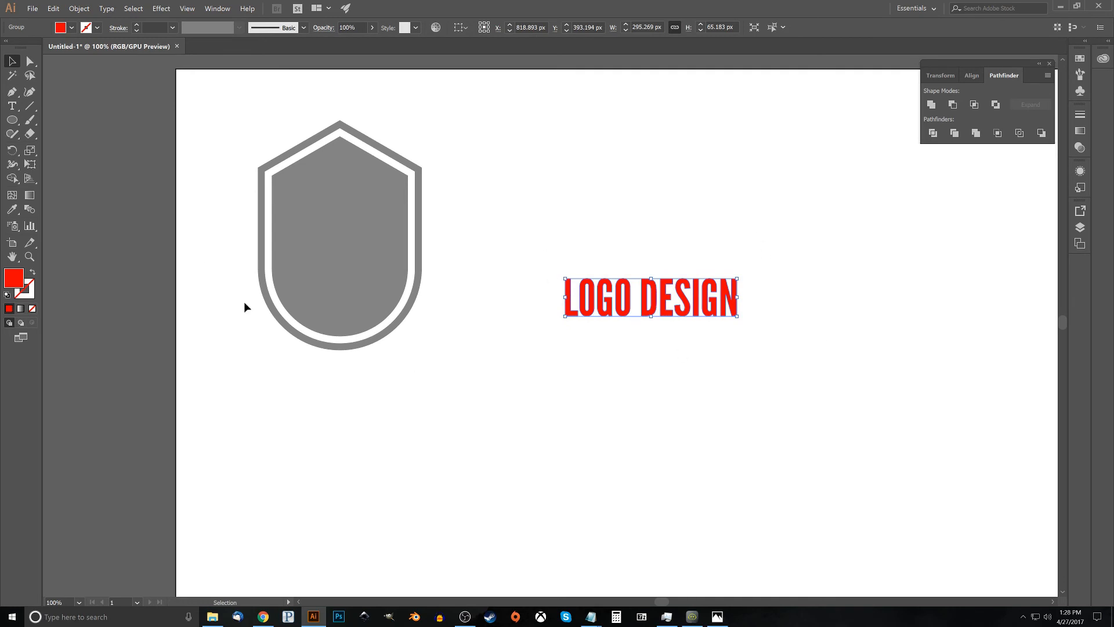
# Draw a rectangle about 348 × 106 px over the LOGO DESIGN lettering and fill it black
pyautogui.click(11, 121)
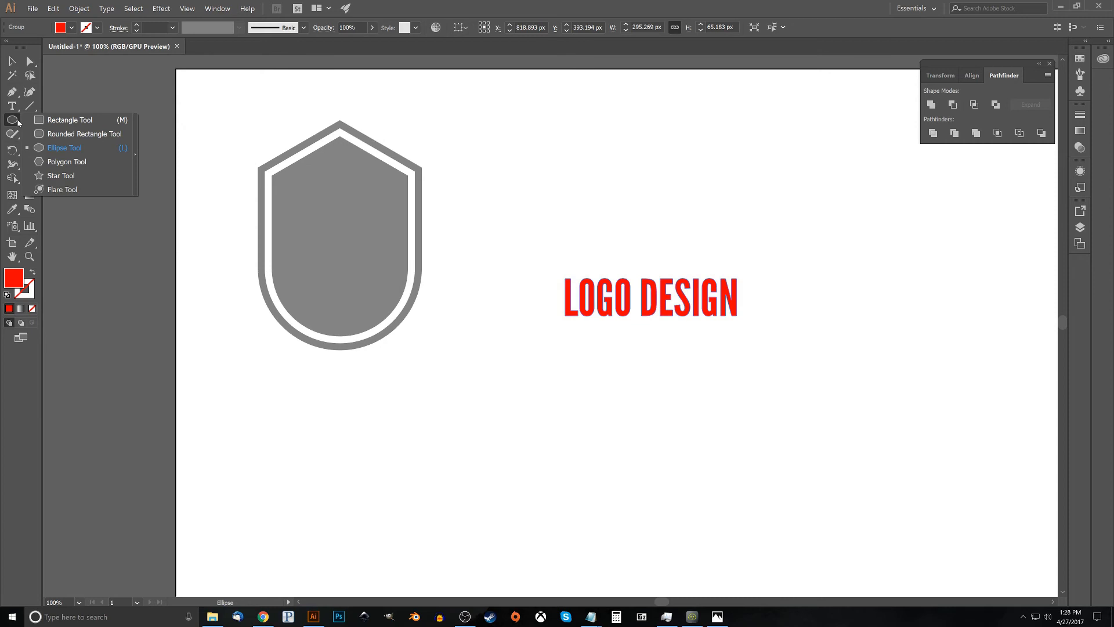
pyautogui.click(69, 119)
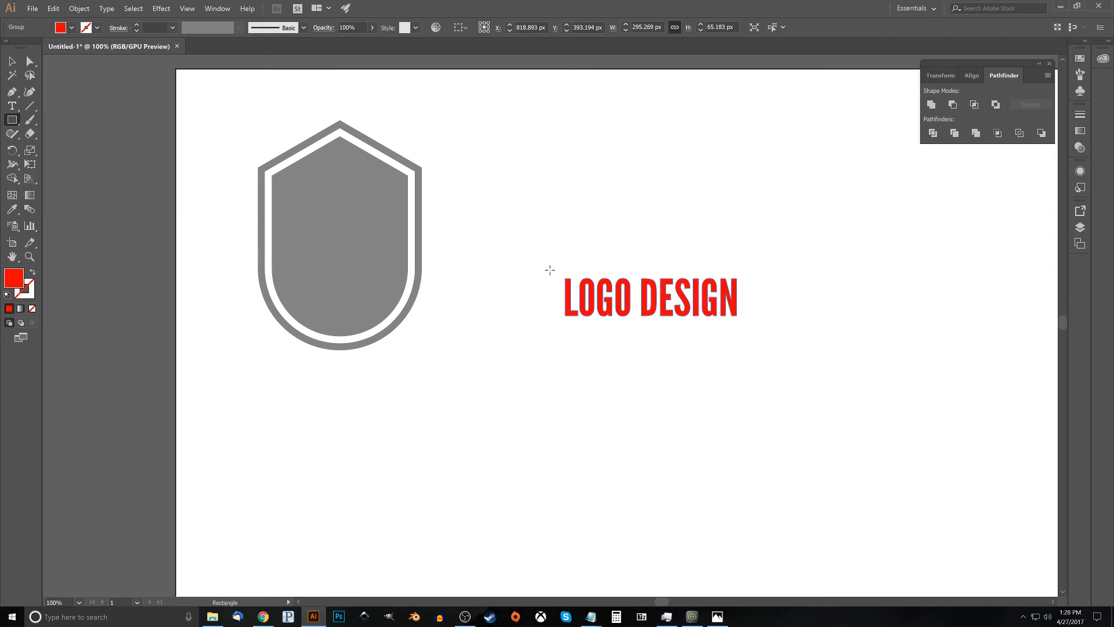
pyautogui.moveTo(549, 265); pyautogui.dragTo(751, 326)
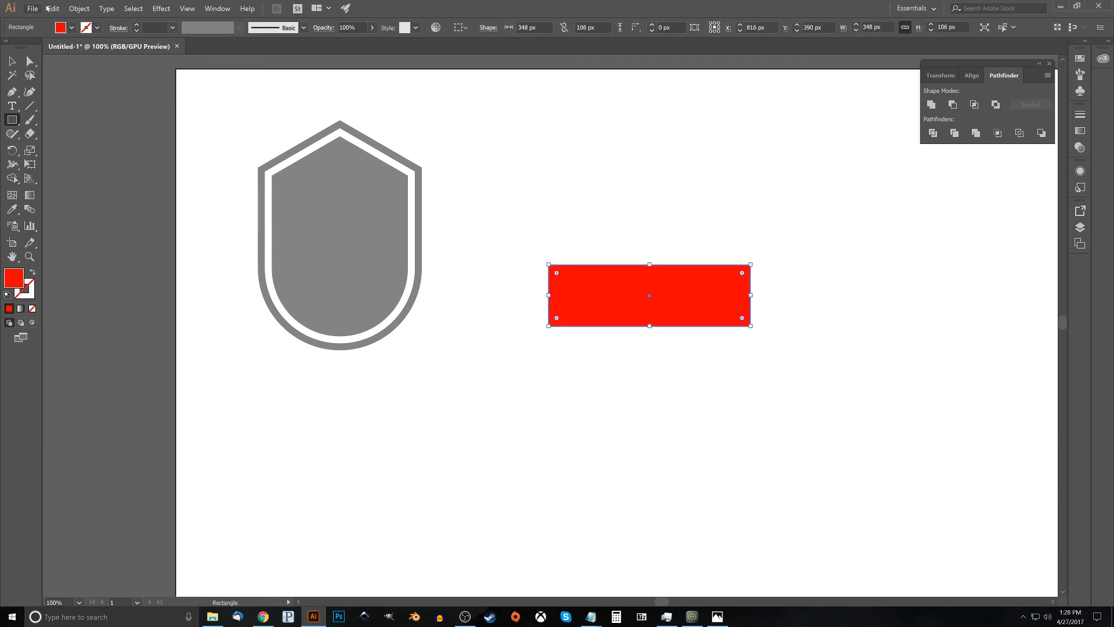
pyautogui.click(71, 28)
pyautogui.click(32, 47)
pyautogui.click(74, 29)
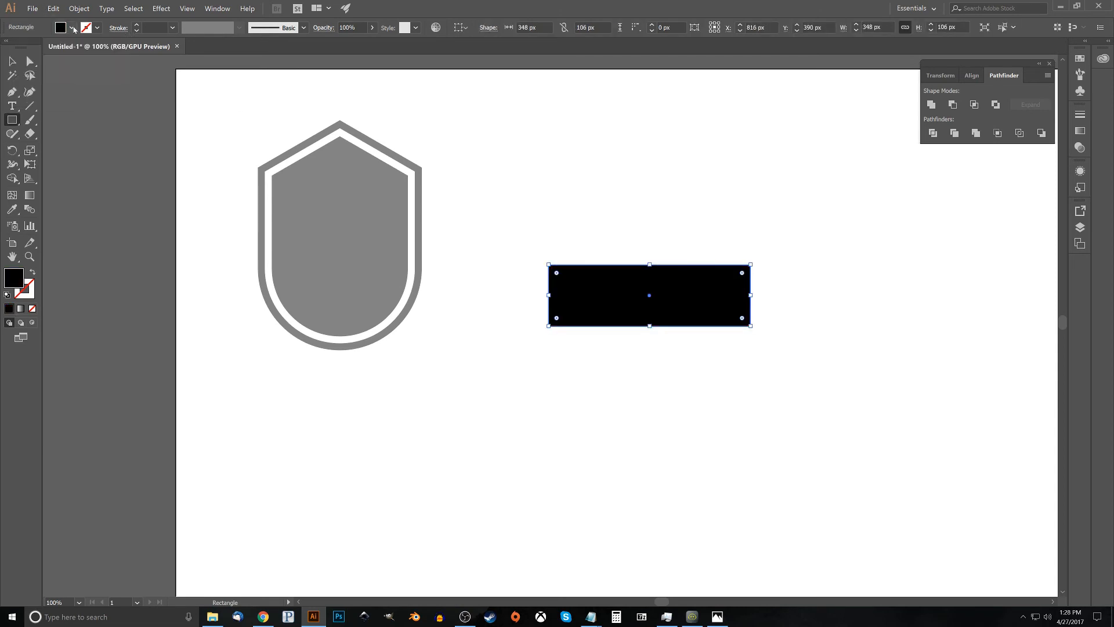
# Set the rectangle's opacity to 53% and send it backward behind the LOGO DESIGN lettering
pyautogui.click(372, 27)
pyautogui.moveTo(374, 42); pyautogui.dragTo(350, 44)
pyautogui.click(372, 28)
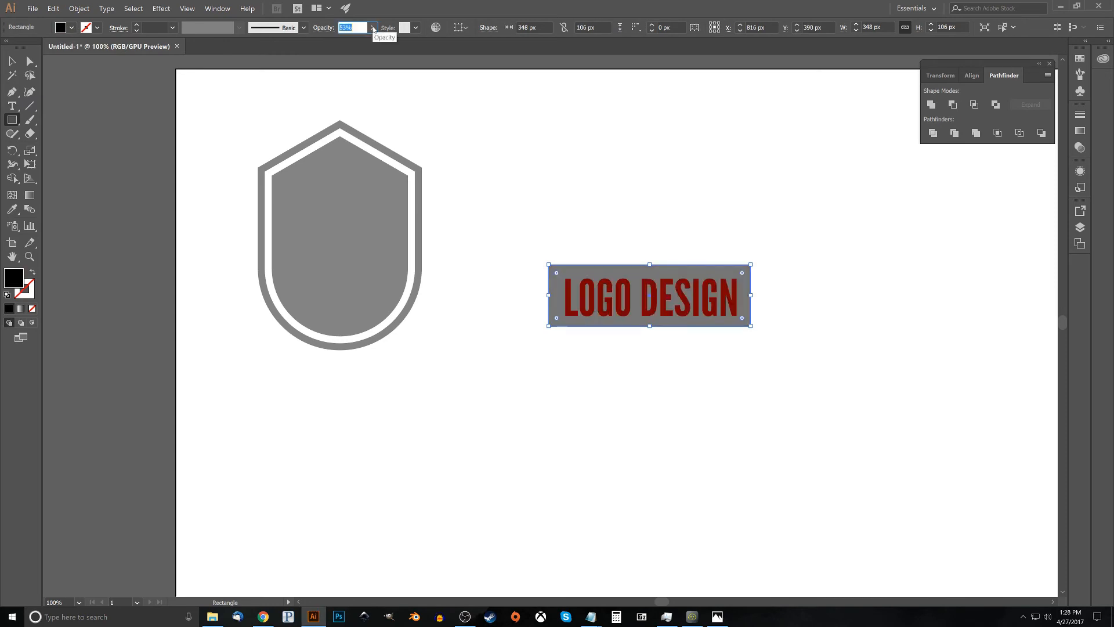
pyautogui.rightClick(637, 285)
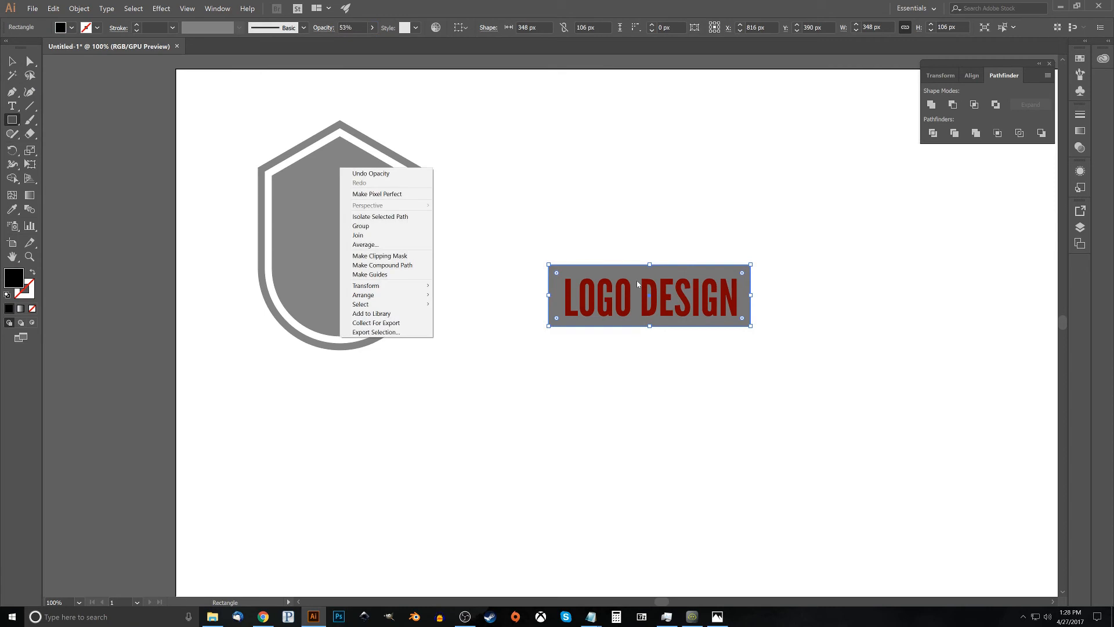
pyautogui.moveTo(390, 297)
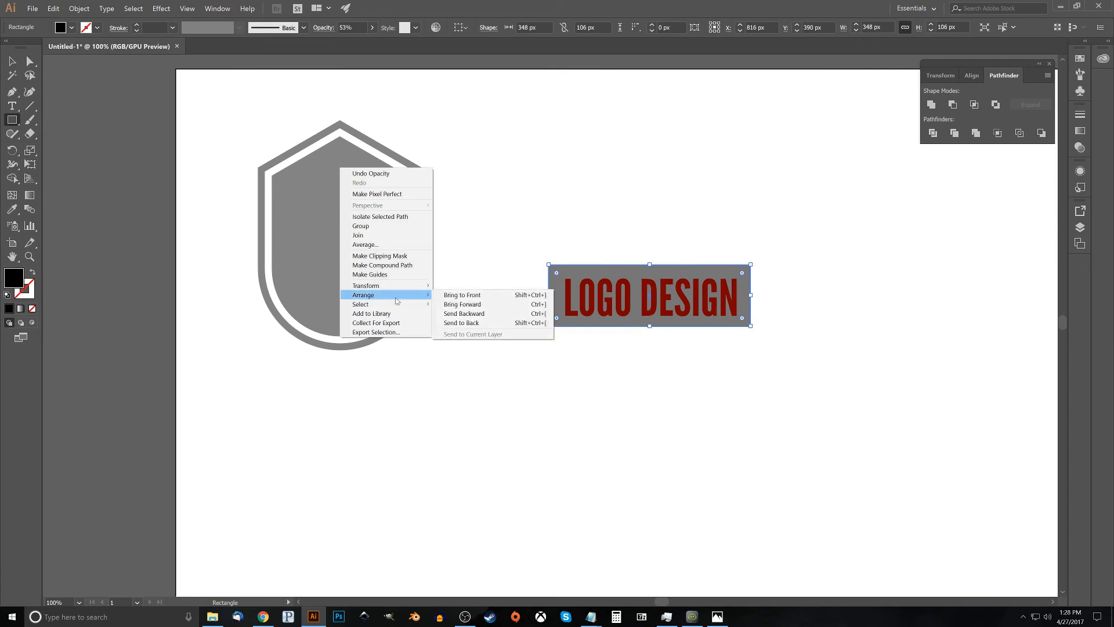
pyautogui.click(473, 314)
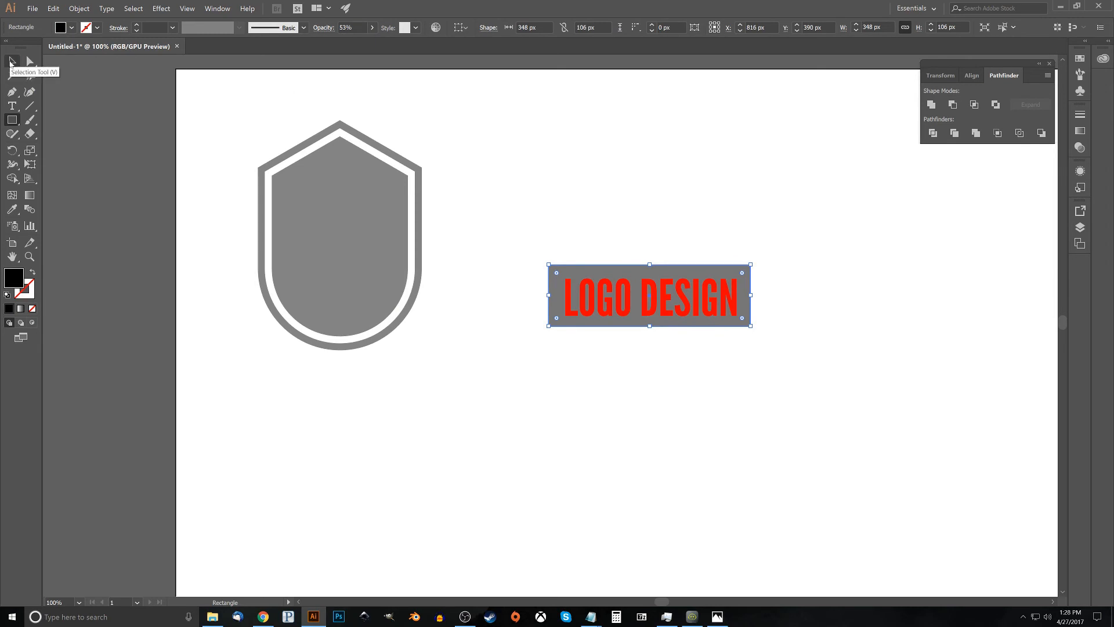
# Centre the LOGO DESIGN lettering and its rectangle on each other both horizontally and vertically
pyautogui.click(11, 63)
pyautogui.moveTo(892, 395); pyautogui.dragTo(518, 200)
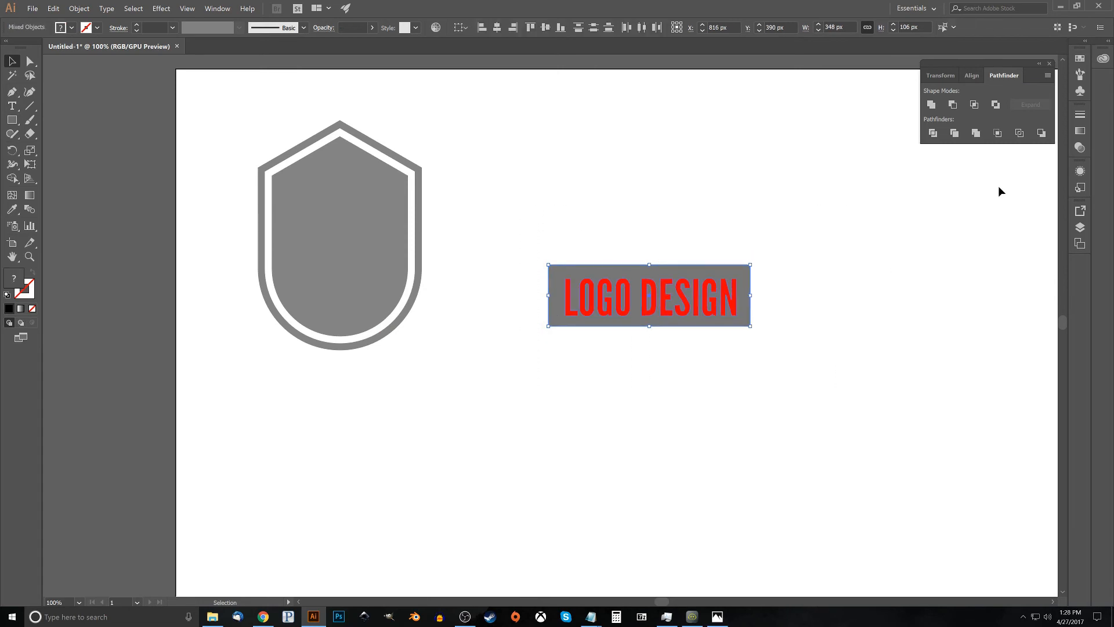
pyautogui.click(974, 78)
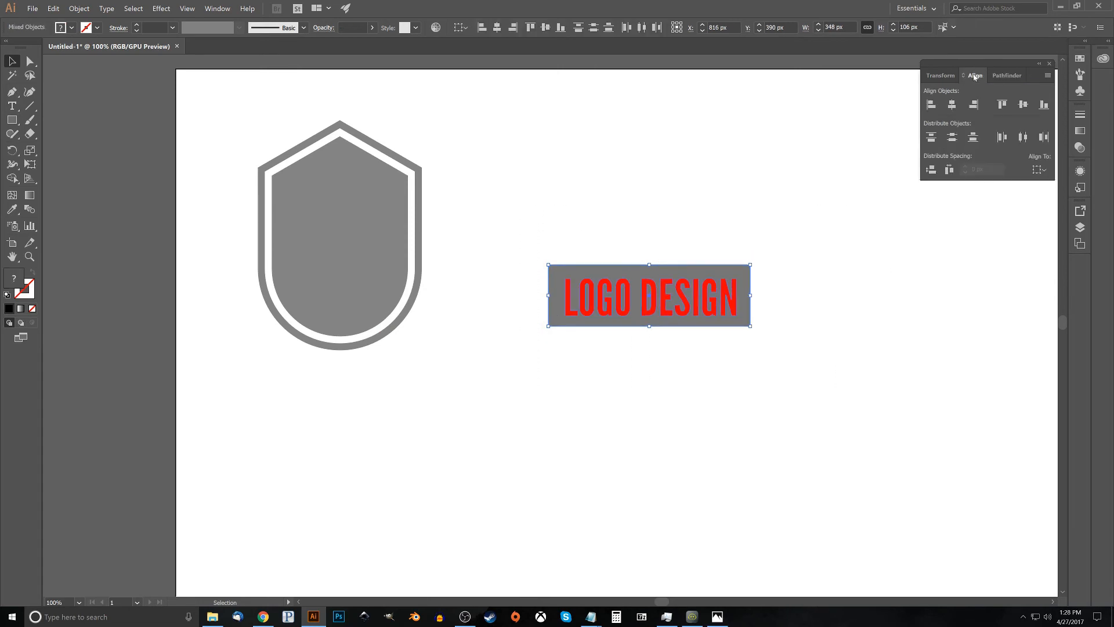
pyautogui.click(952, 106)
pyautogui.click(1023, 105)
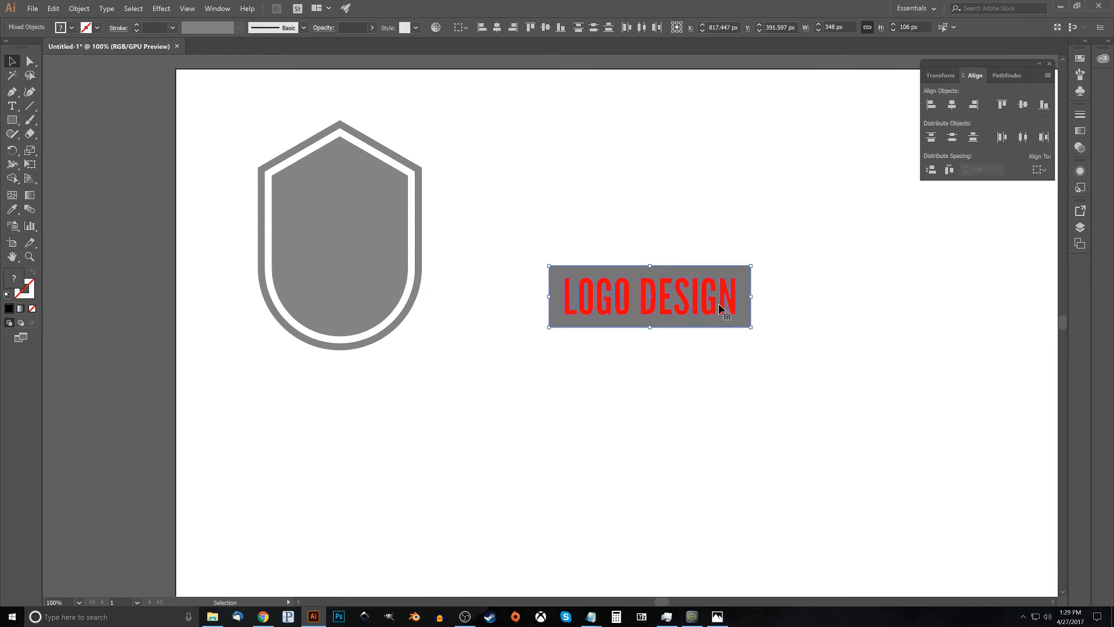
# Move the LOGO DESIGN banner onto the middle of the shield and scale it proportionally to about 301 × 92 px
pyautogui.moveTo(721, 307); pyautogui.dragTo(385, 233)
pyautogui.hotkey('ctrl', 'shift', 'o')
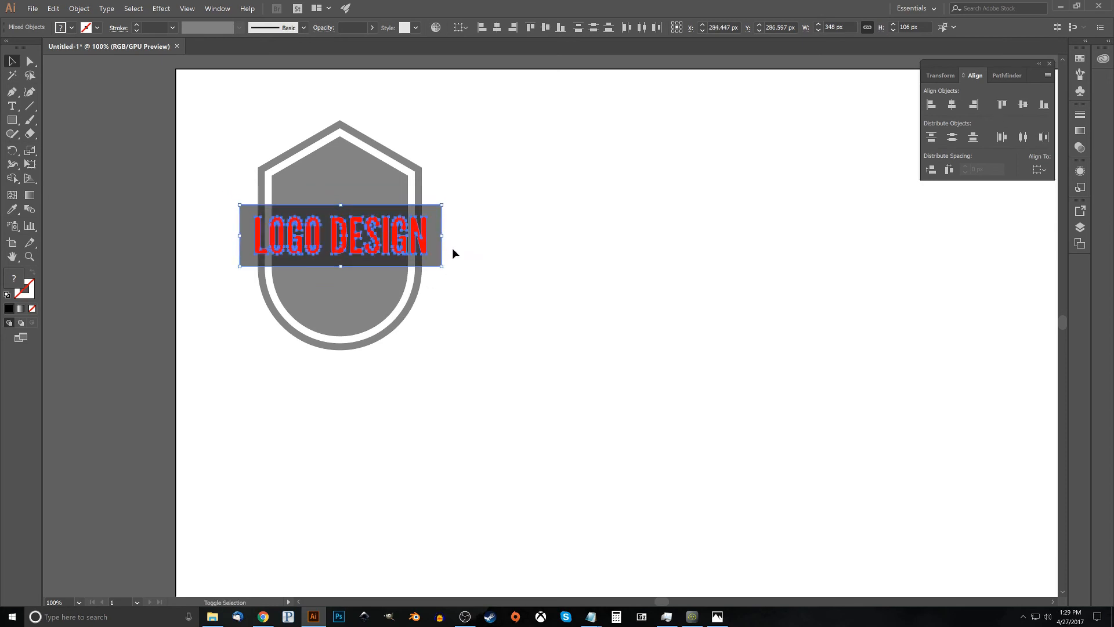
pyautogui.moveTo(443, 268); pyautogui.dragTo(427, 262)
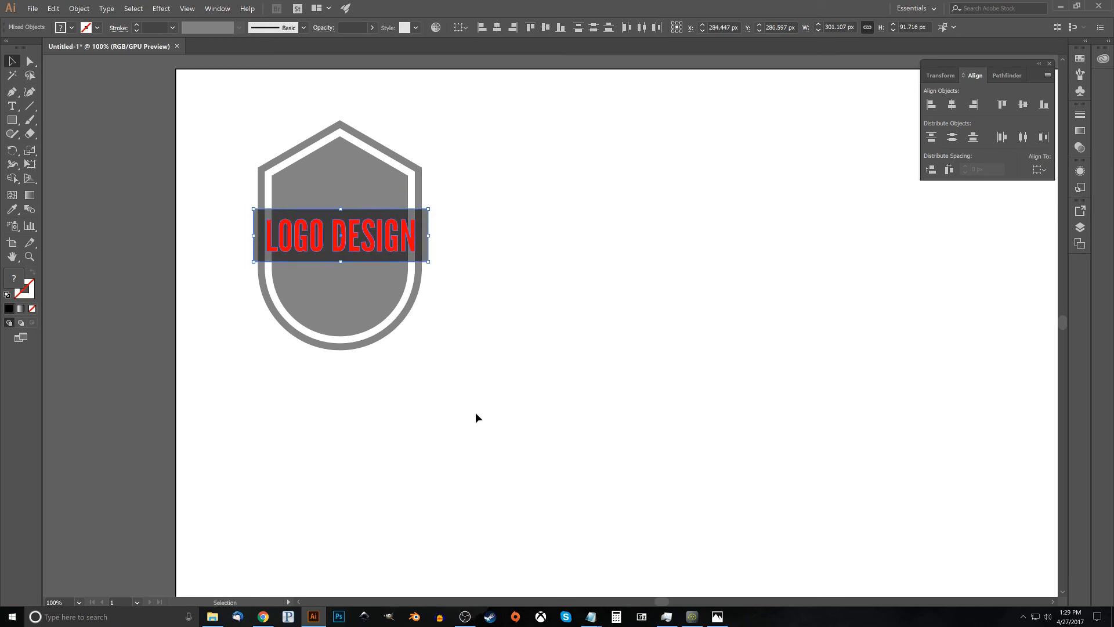
# Align the banner and shield on their horizontal centres and move the whole badge toward the middle of the artboard
pyautogui.moveTo(605, 438); pyautogui.dragTo(203, 82)
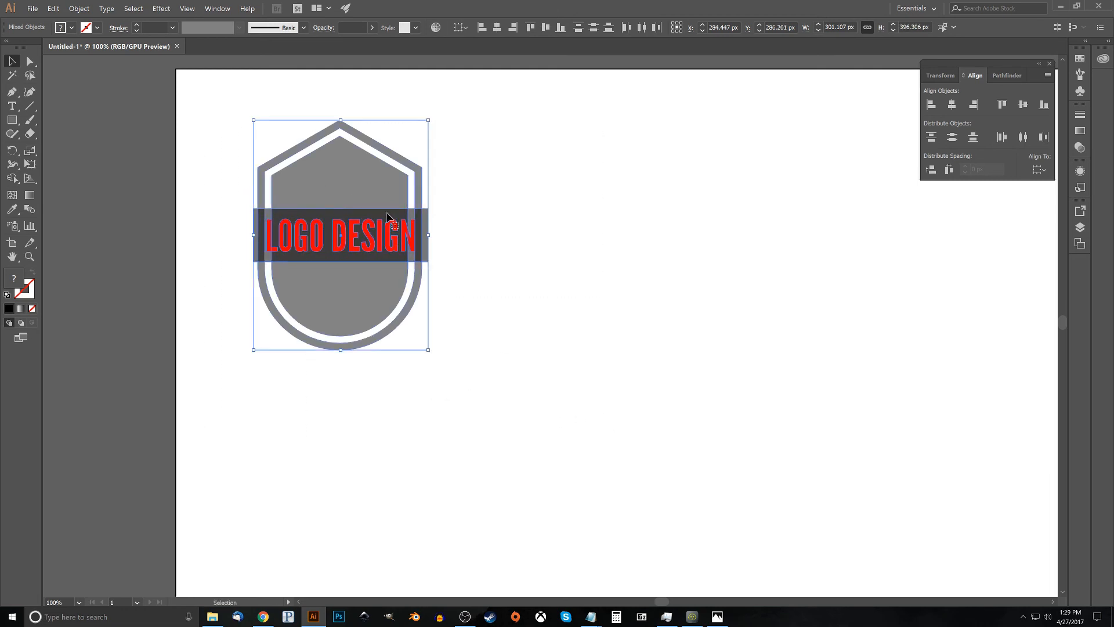
pyautogui.click(952, 105)
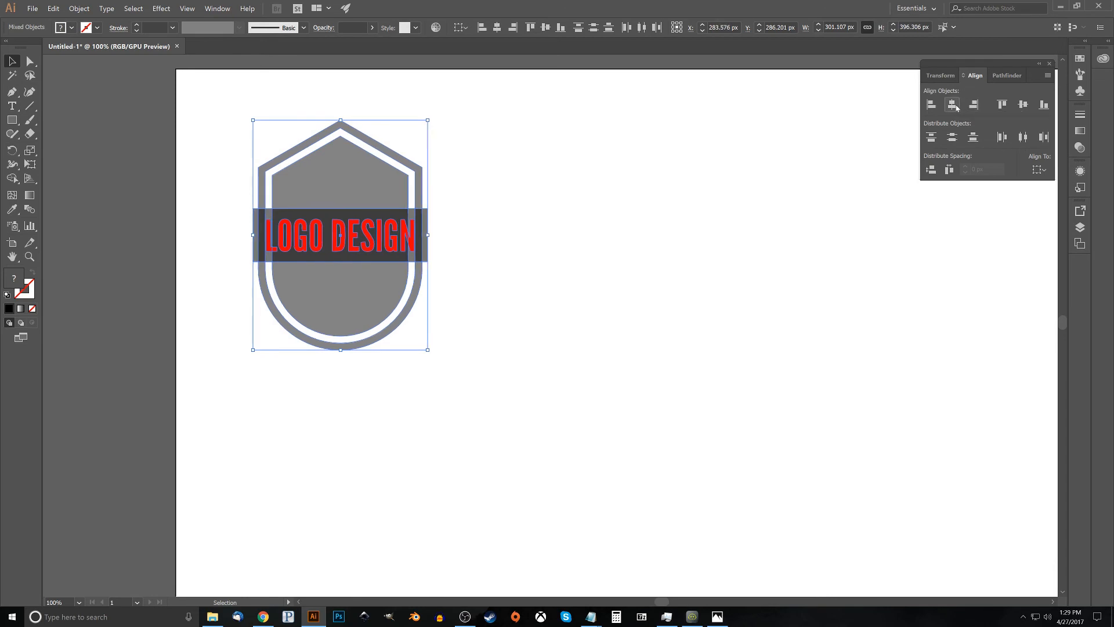
pyautogui.moveTo(344, 181); pyautogui.dragTo(546, 245)
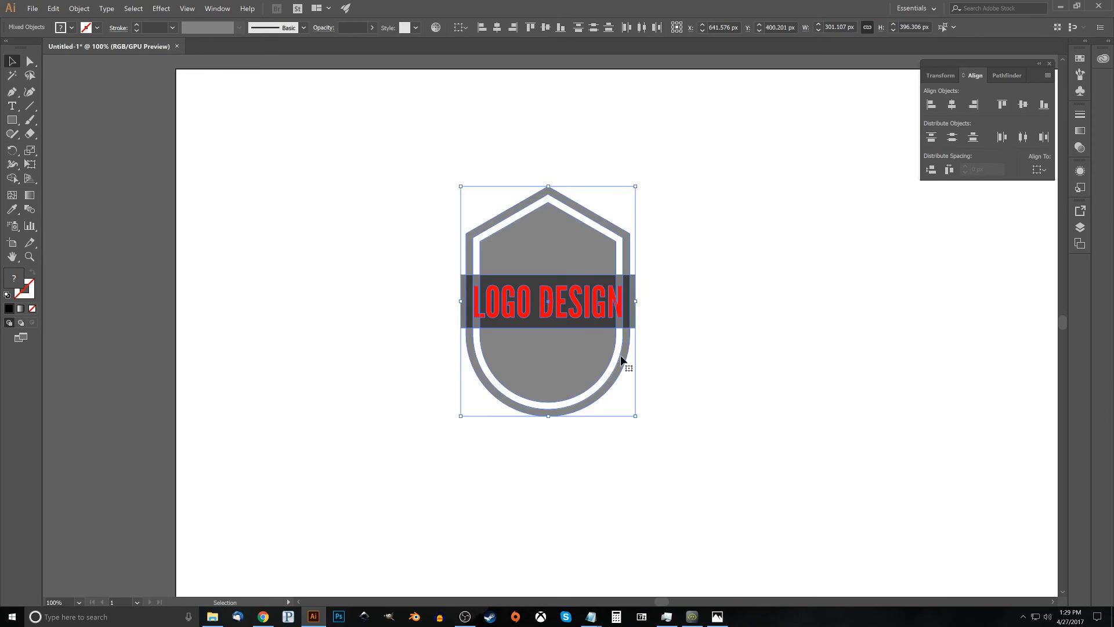
pyautogui.click(777, 277)
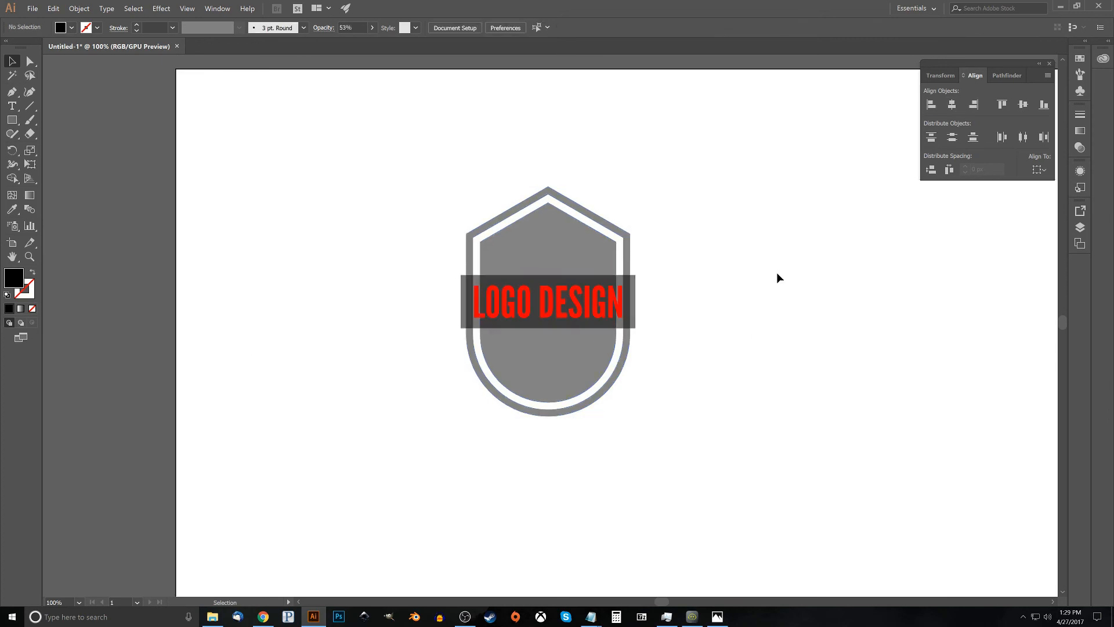
# Offset the banner rectangle's path outward by 12 px with miter joins and a miter limit of 4
pyautogui.click(634, 326)
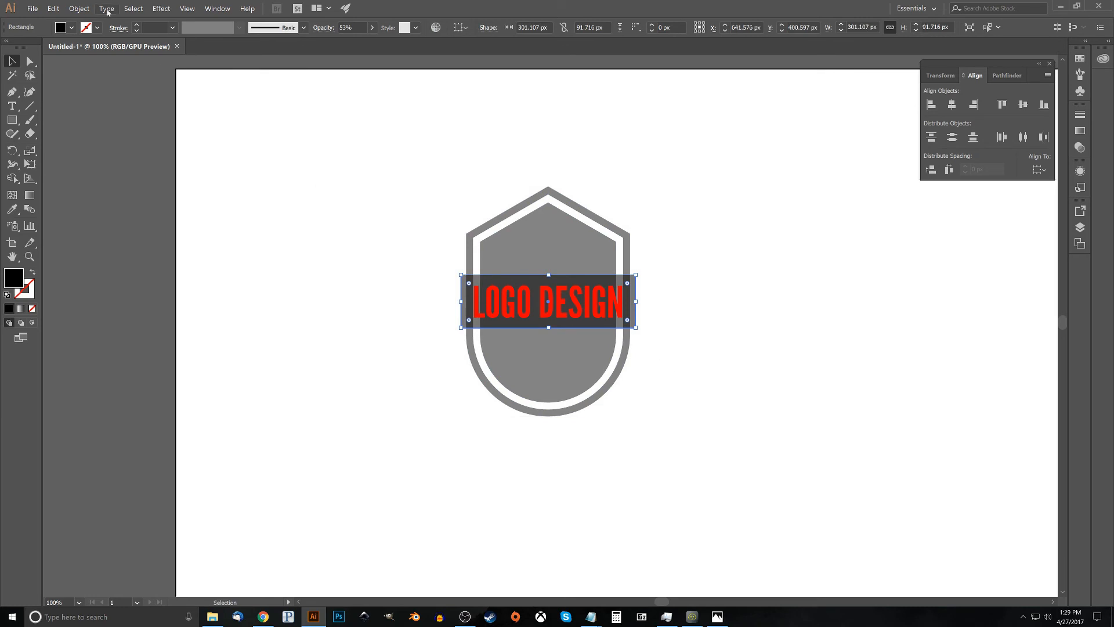
pyautogui.click(80, 10)
pyautogui.moveTo(130, 197)
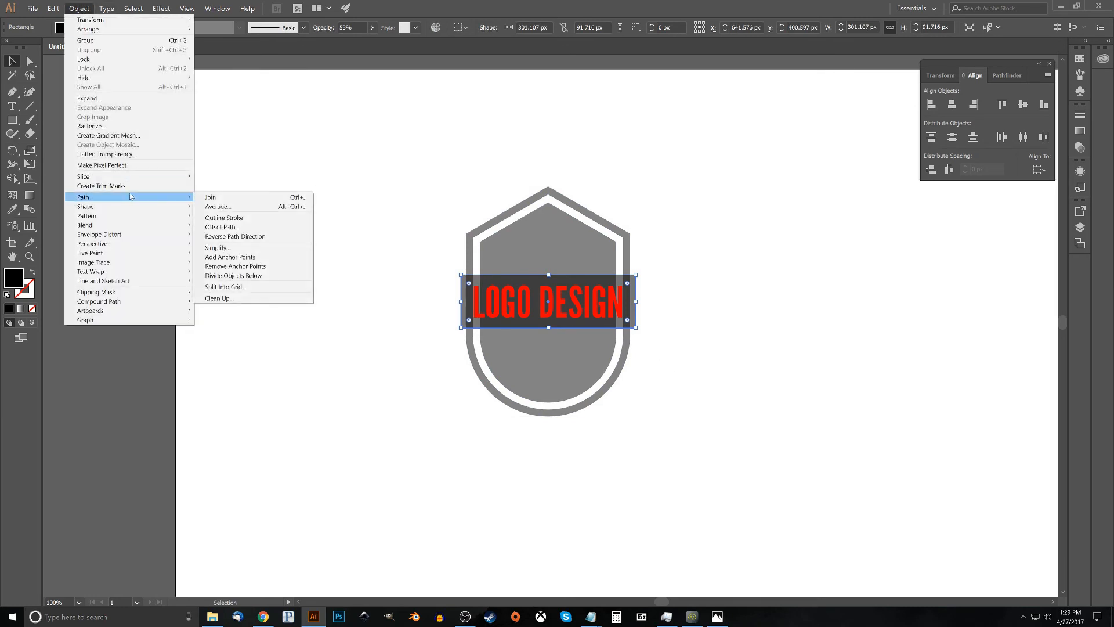
pyautogui.click(234, 228)
pyautogui.click(673, 257)
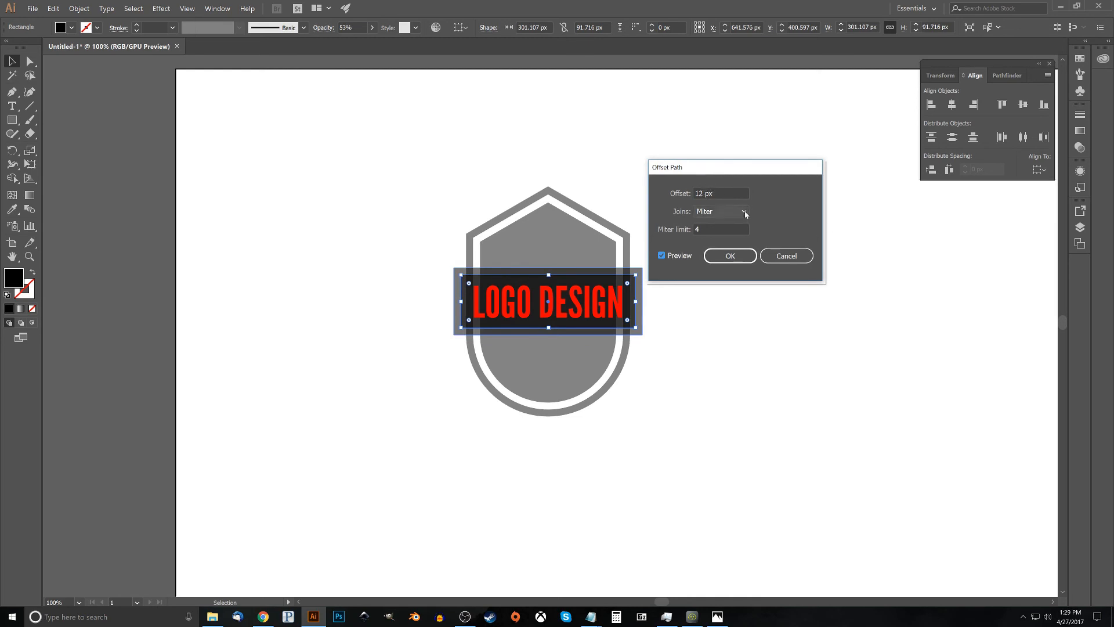
pyautogui.click(730, 256)
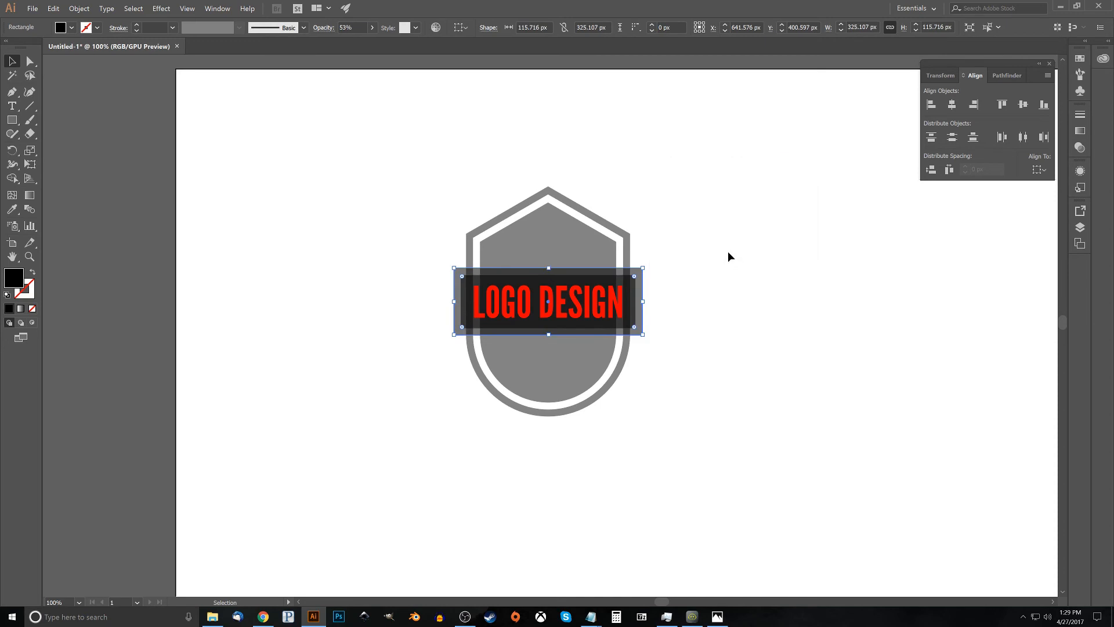
# Shear the lettering and both banner rectangles vertically so the right end rises, about 161 px high overall, after checking the reference thumbnail
pyautogui.keyDown('shift'); pyautogui.click(500, 279); pyautogui.keyUp('shift')
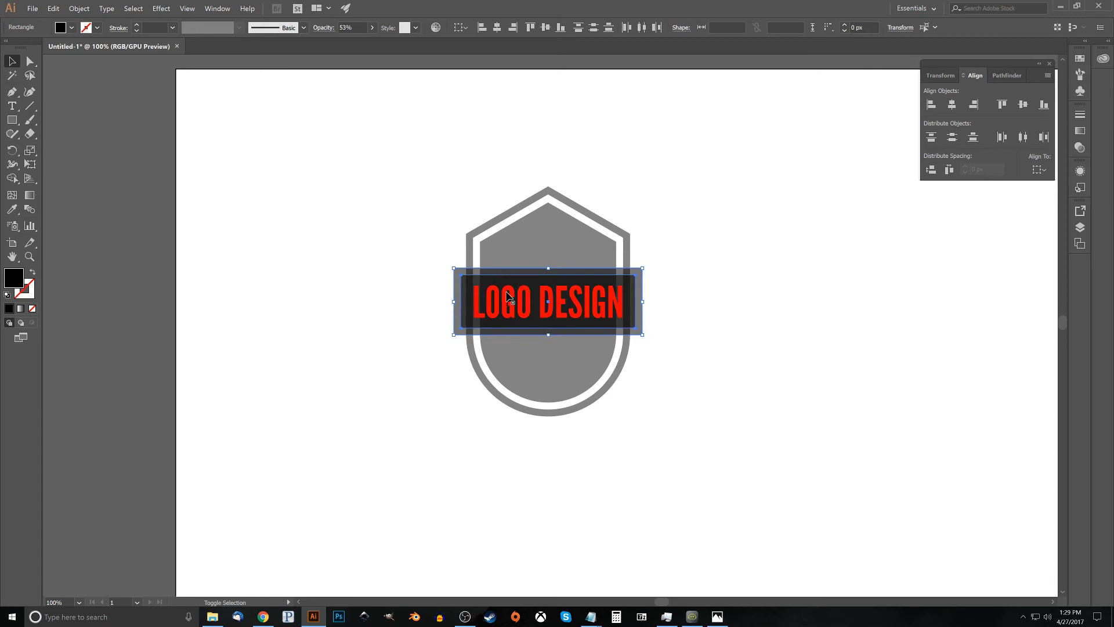
pyautogui.keyDown('shift'); pyautogui.click(508, 298); pyautogui.keyUp('shift')
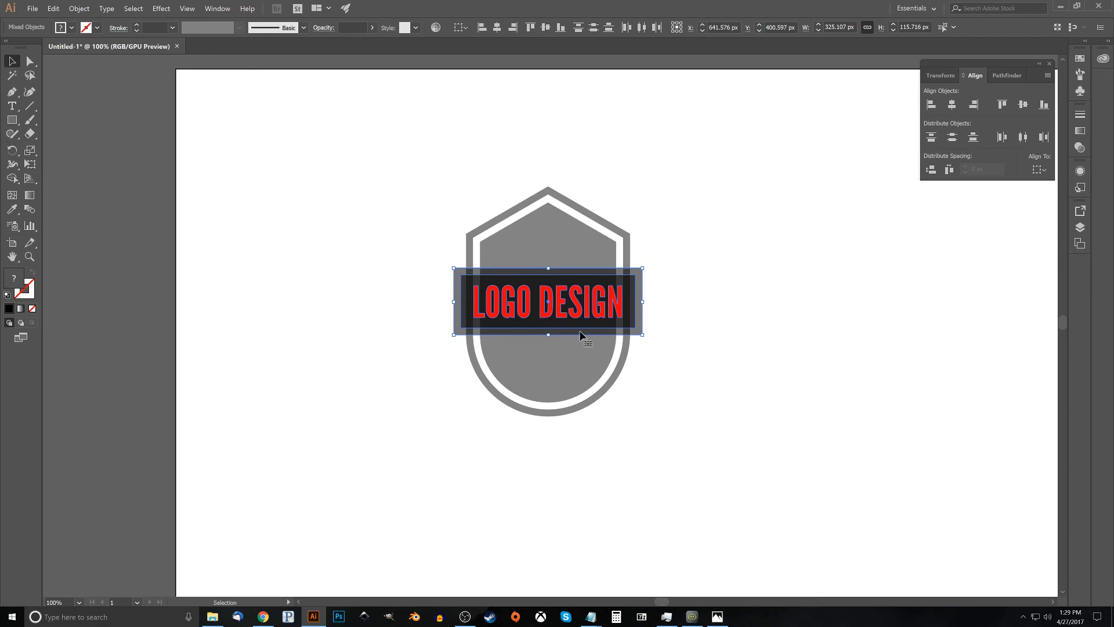
pyautogui.click(717, 617)
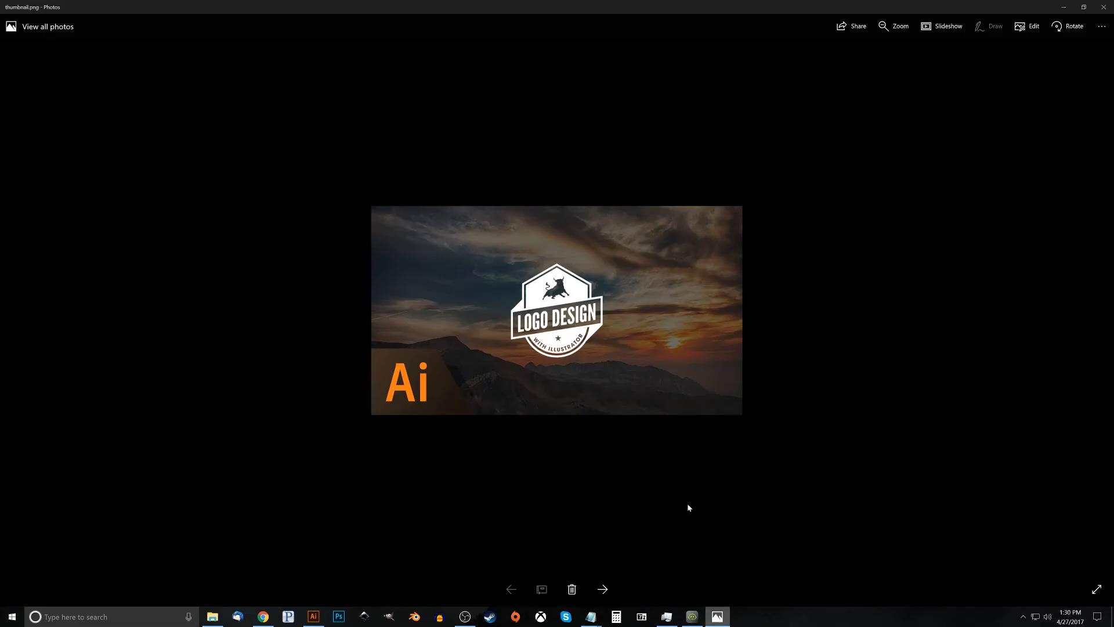
pyautogui.click(324, 616)
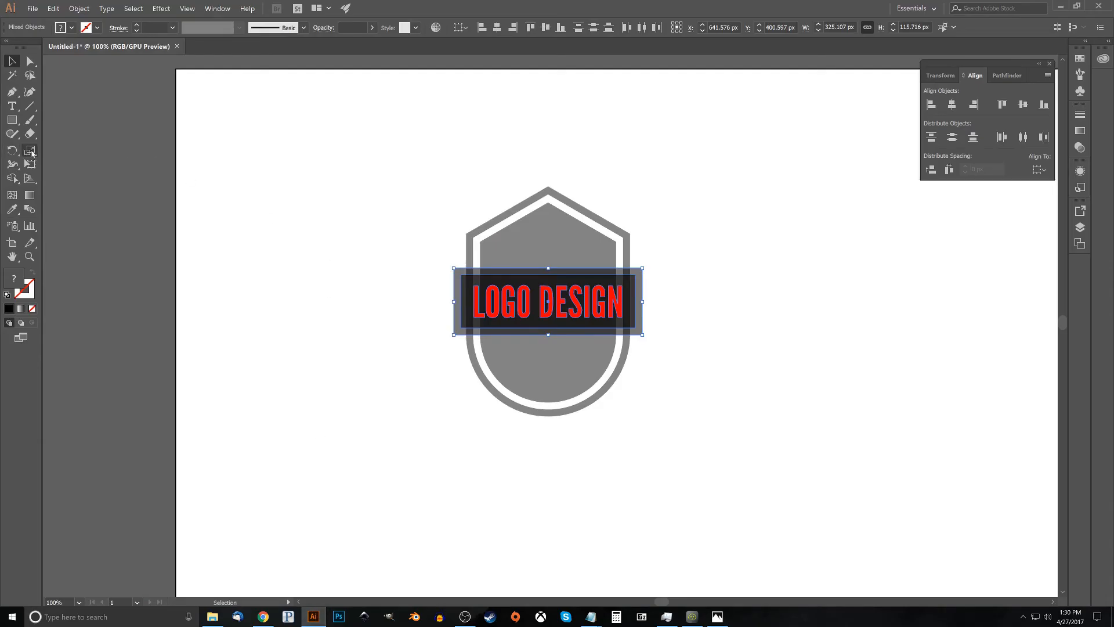
pyautogui.click(30, 151)
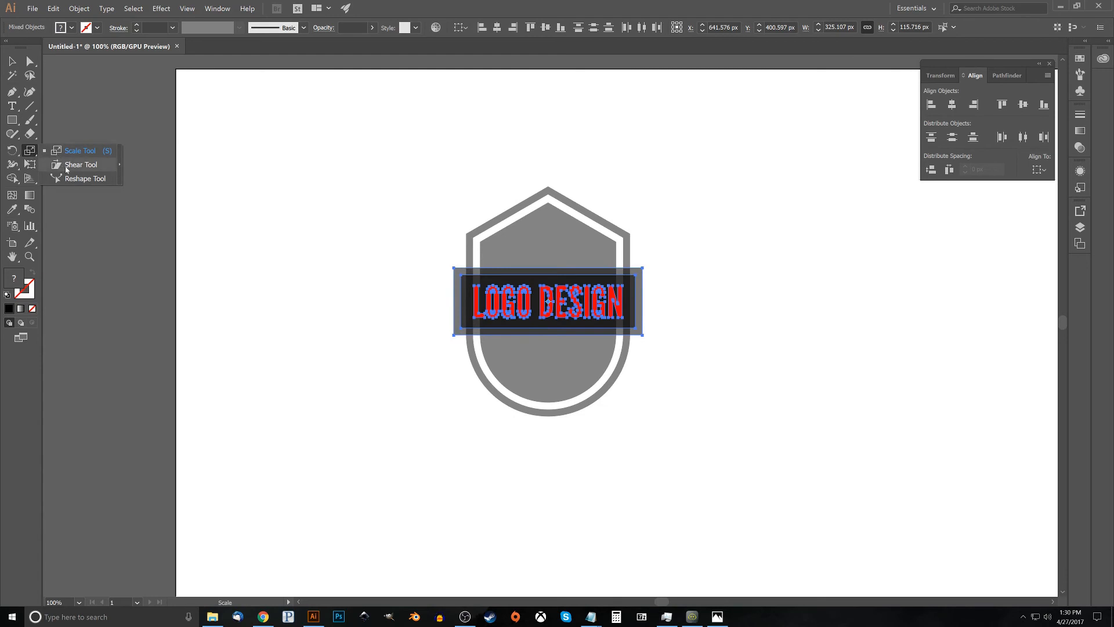
pyautogui.click(67, 166)
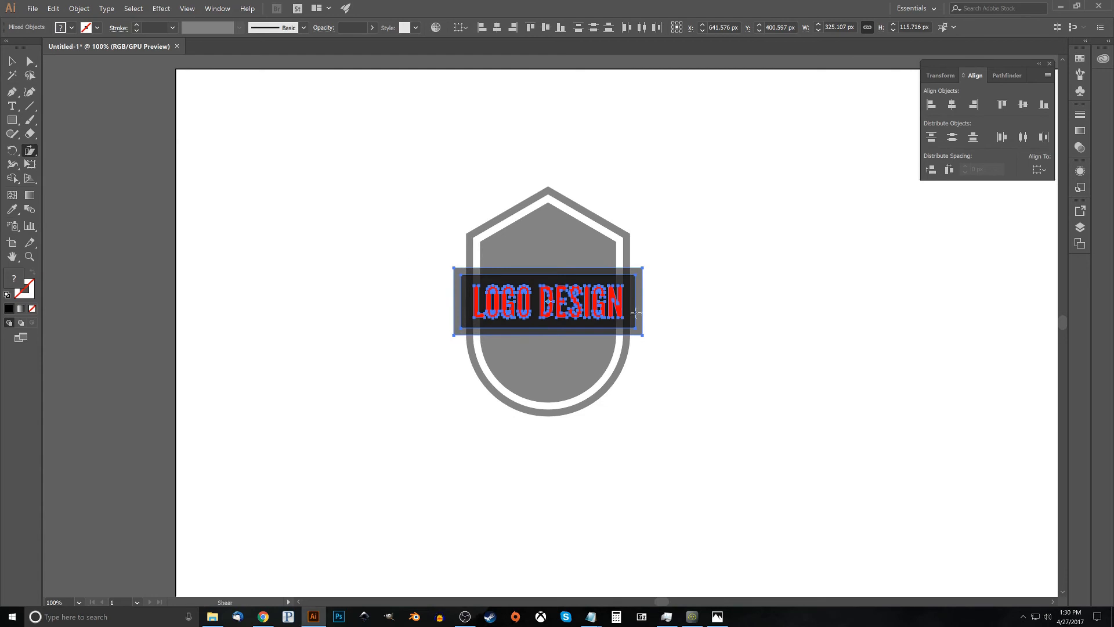
pyautogui.moveTo(632, 307); pyautogui.dragTo(631, 299)
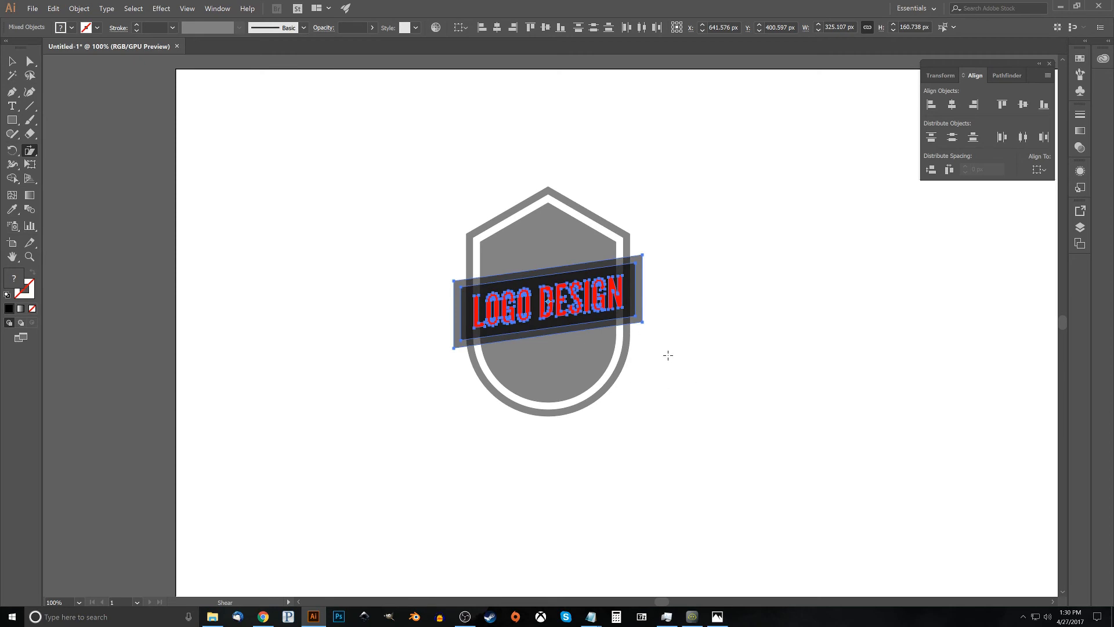
pyautogui.click(12, 64)
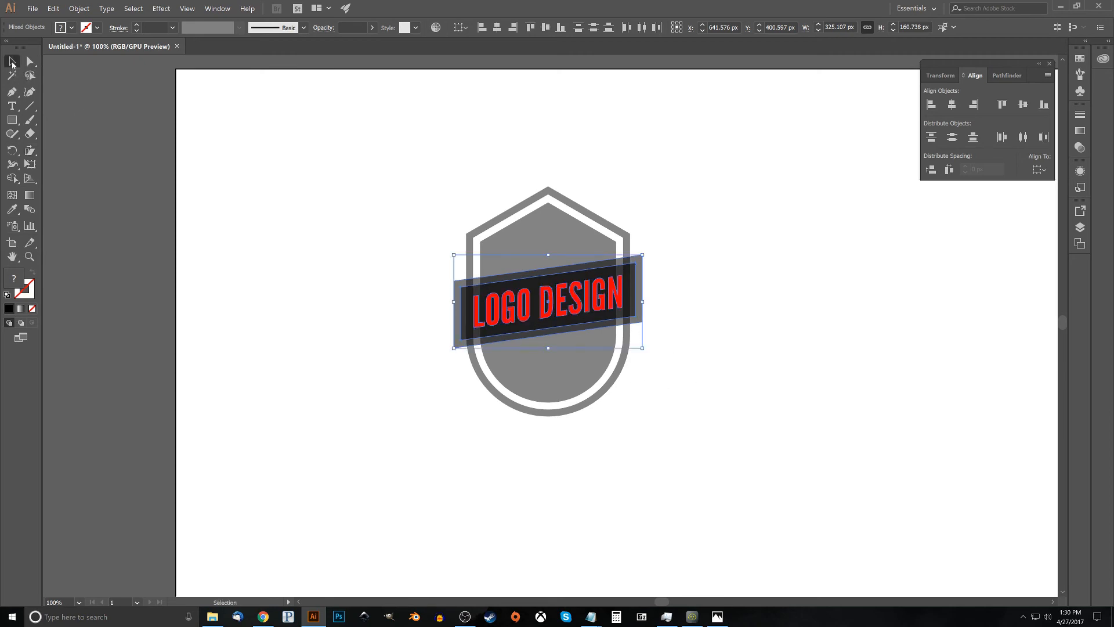
pyautogui.click(785, 238)
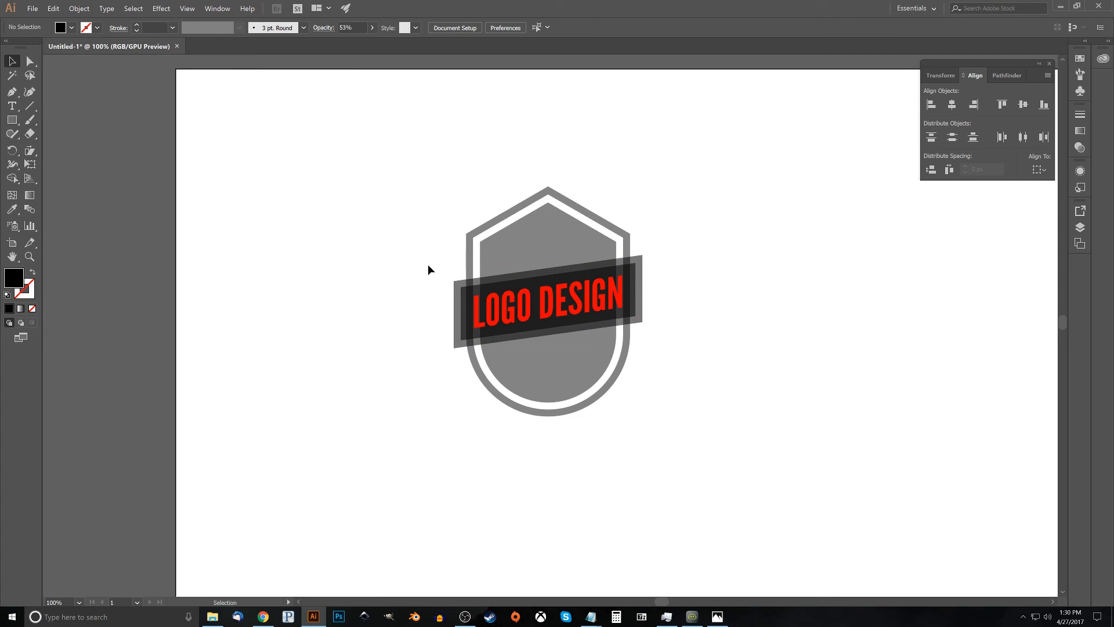
# Draw a black fold triangle about 27 × 30 px with the Pen tool, from the banner's upper-left corner at 45° to the shield's outline
pyautogui.scroll(4, 463, 278)
pyautogui.scroll(1, 461, 280)
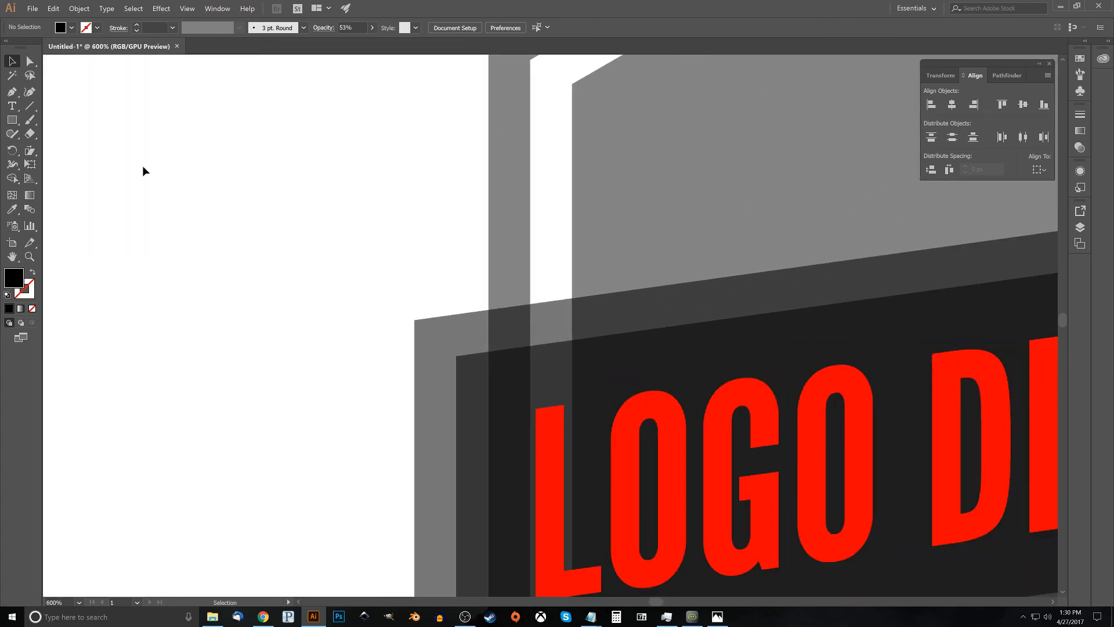
pyautogui.click(12, 93)
pyautogui.click(414, 320)
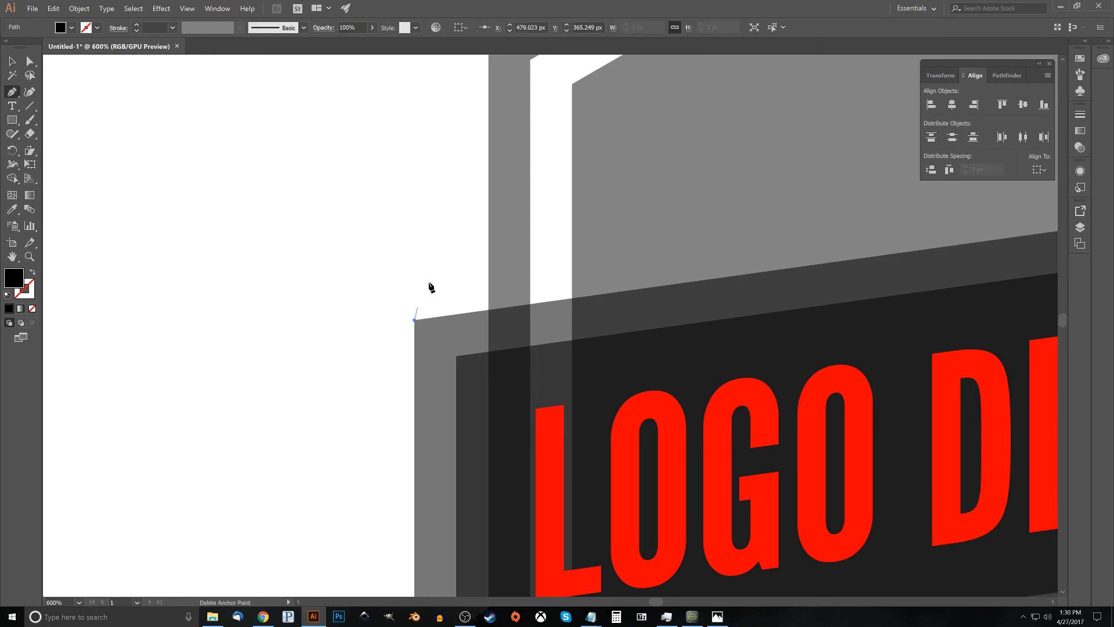
pyautogui.keyDown('shift'); pyautogui.click(509, 226); pyautogui.keyUp('shift')
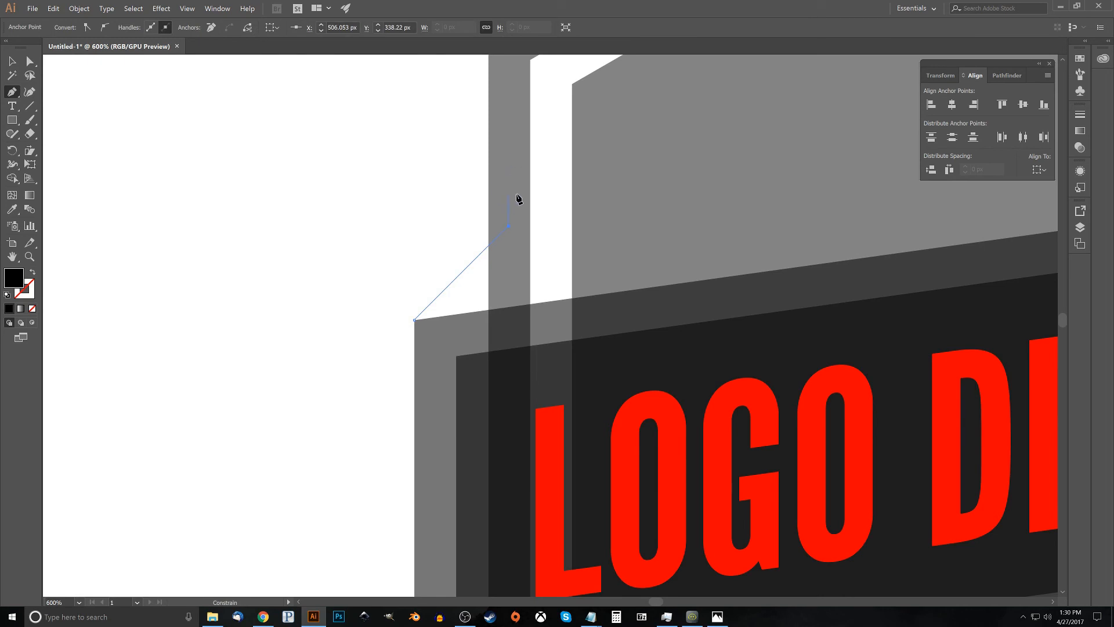
pyautogui.keyDown('shift'); pyautogui.click(509, 331); pyautogui.keyUp('shift')
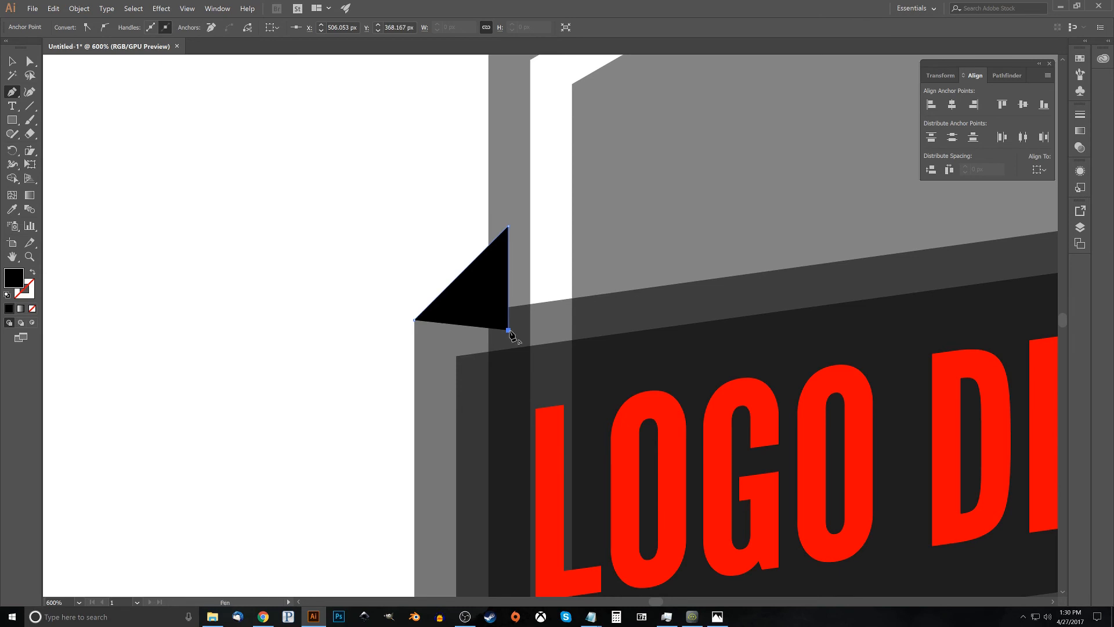
pyautogui.click(415, 321)
pyautogui.click(13, 59)
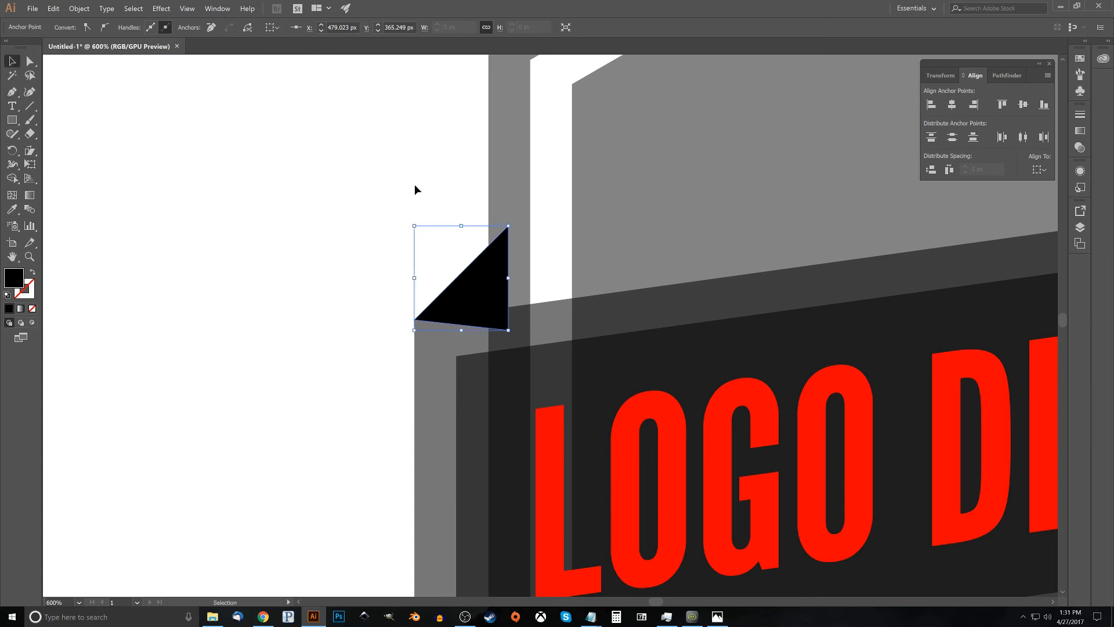
# Set the fold triangle's opacity to 65%
pyautogui.click(497, 273)
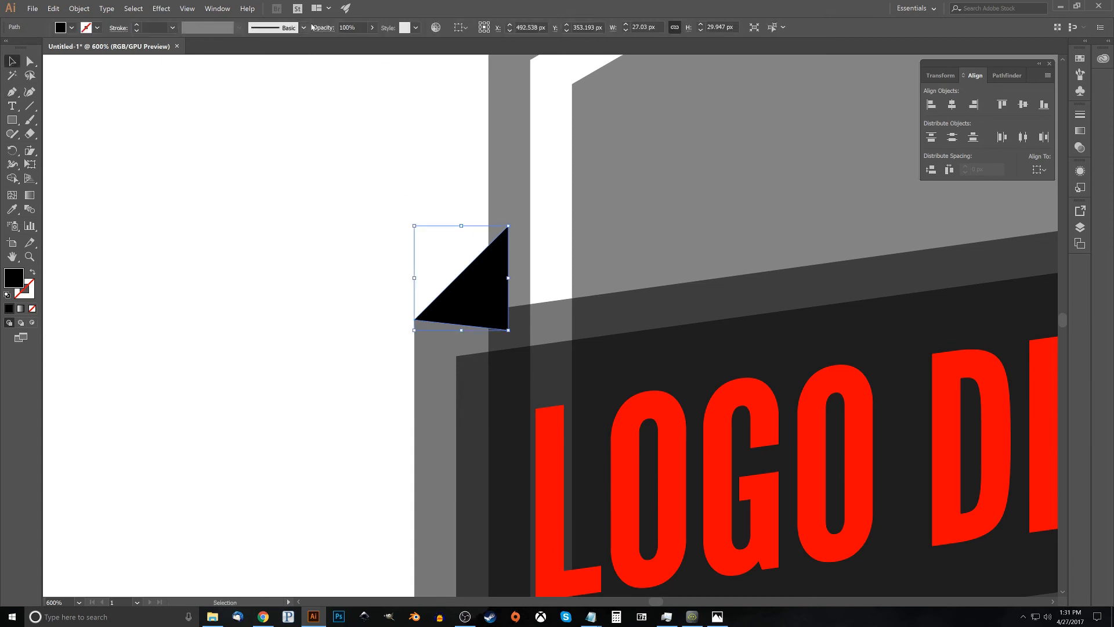
pyautogui.click(372, 27)
pyautogui.moveTo(371, 42); pyautogui.dragTo(355, 42)
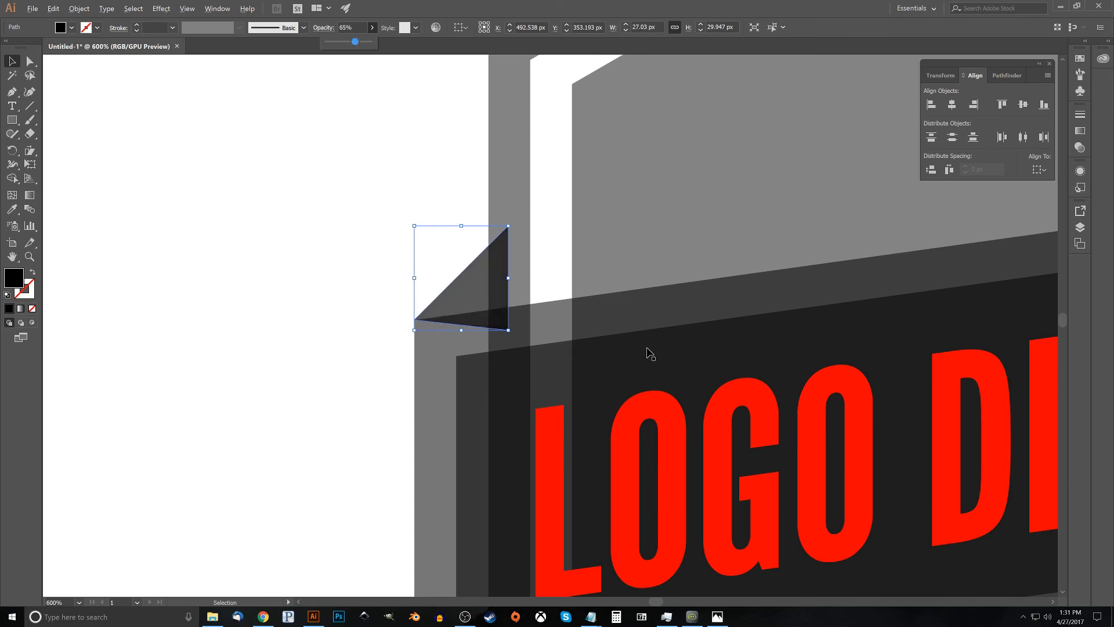
# Draw a black fold triangle about 25 × 29 px with the Pen tool, from the banner's lower-right corner at 45° to the shield's outline
pyautogui.scroll(-3, 650, 352)
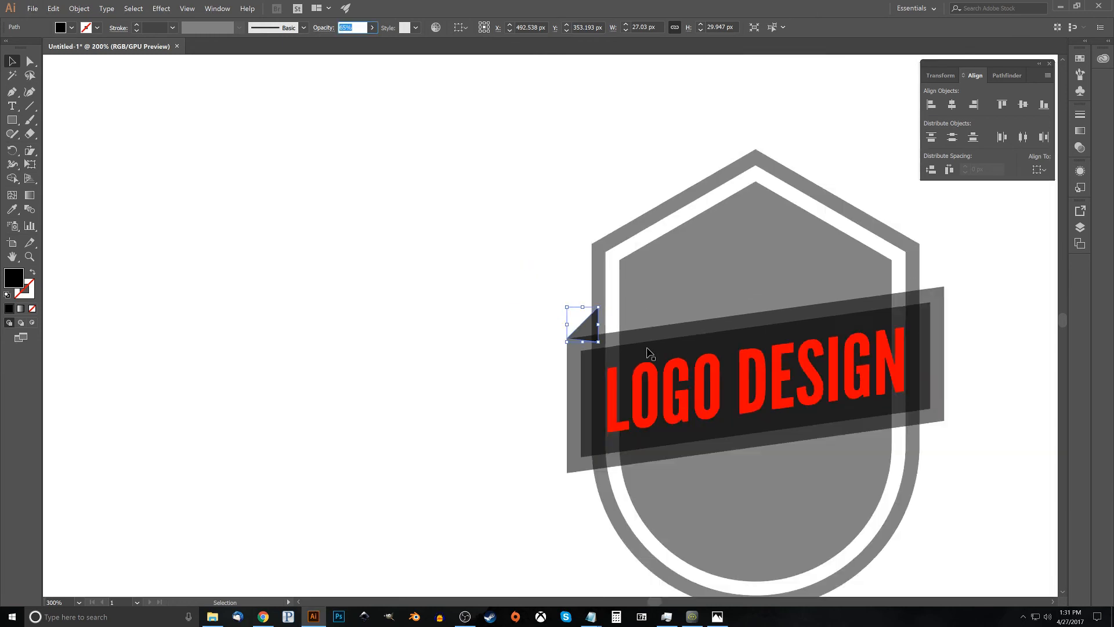
pyautogui.scroll(-1, 647, 350)
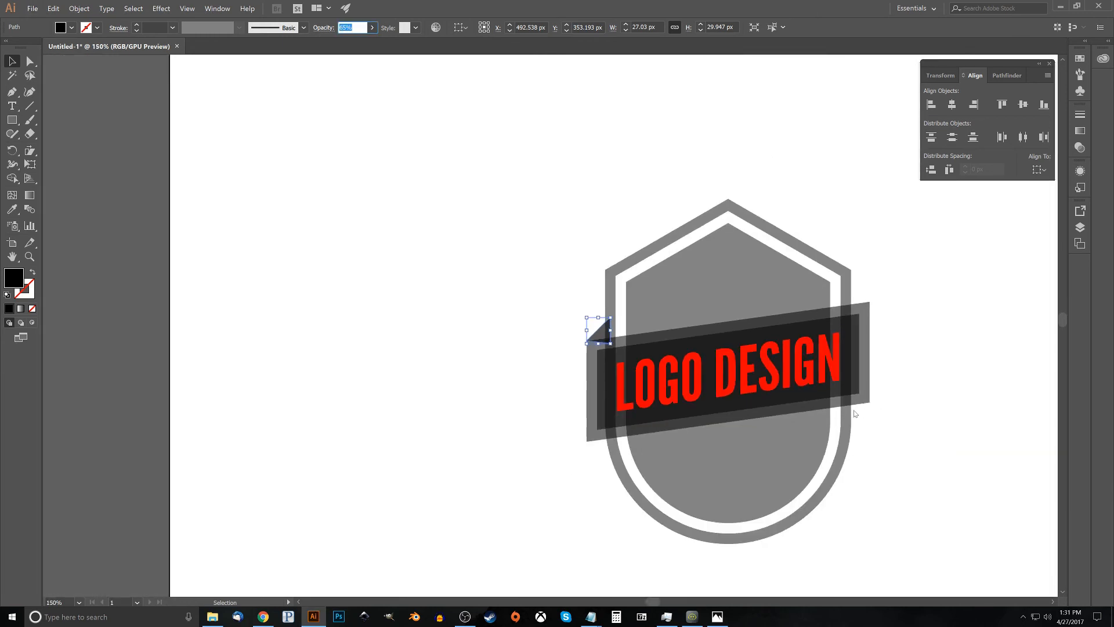
pyautogui.scroll(4, 864, 410)
pyautogui.scroll(3, 858, 411)
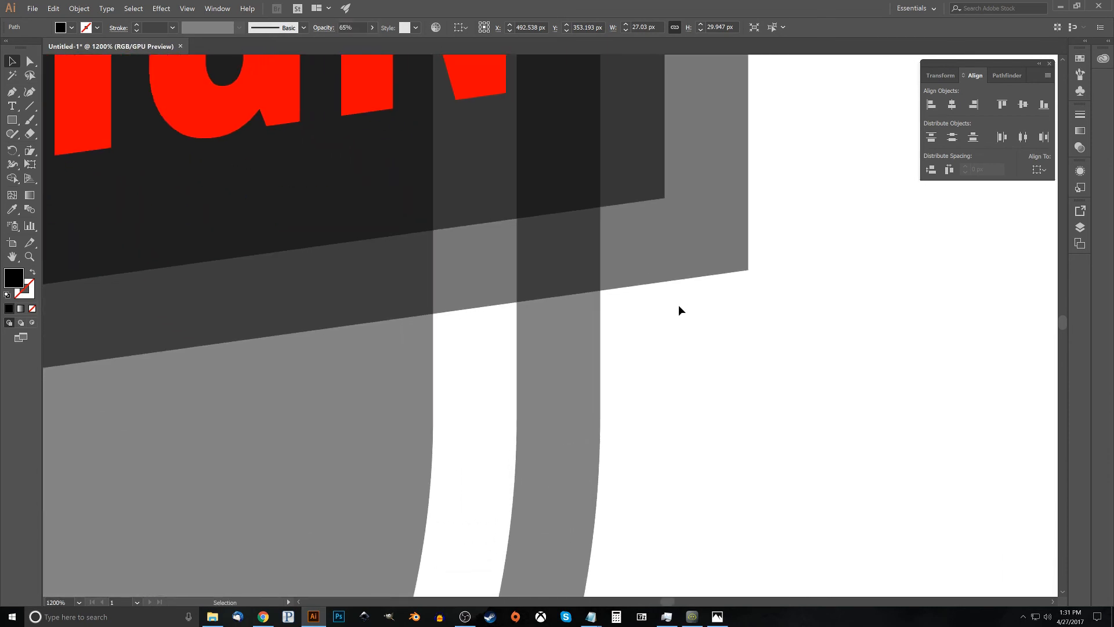
pyautogui.click(656, 294)
pyautogui.press('space')
pyautogui.moveTo(662, 299); pyautogui.dragTo(606, 291)
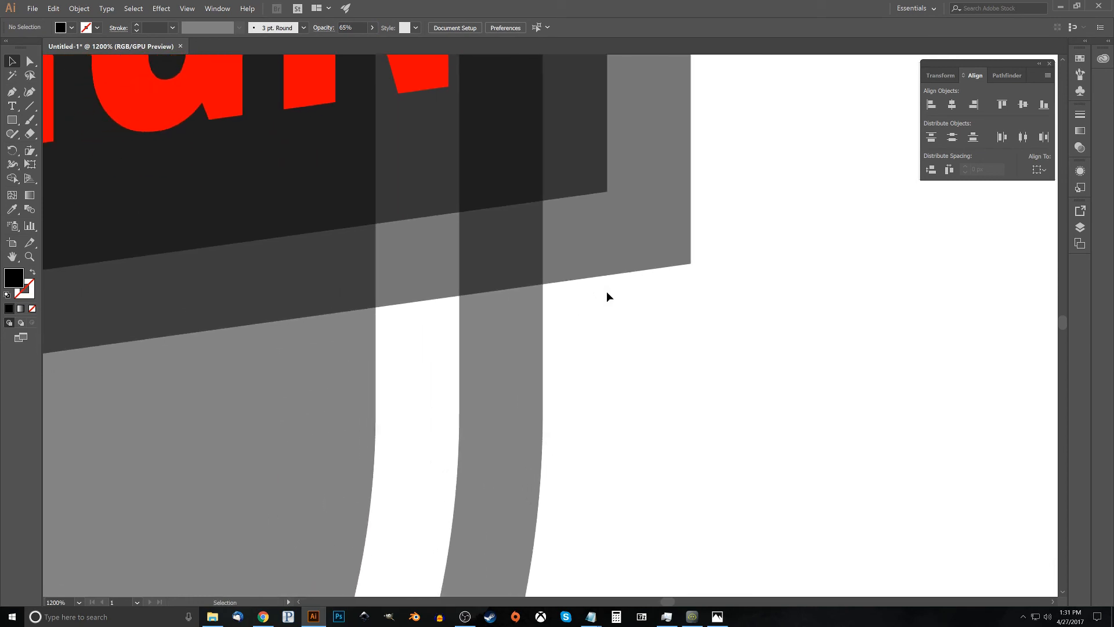
pyautogui.click(12, 92)
pyautogui.click(690, 264)
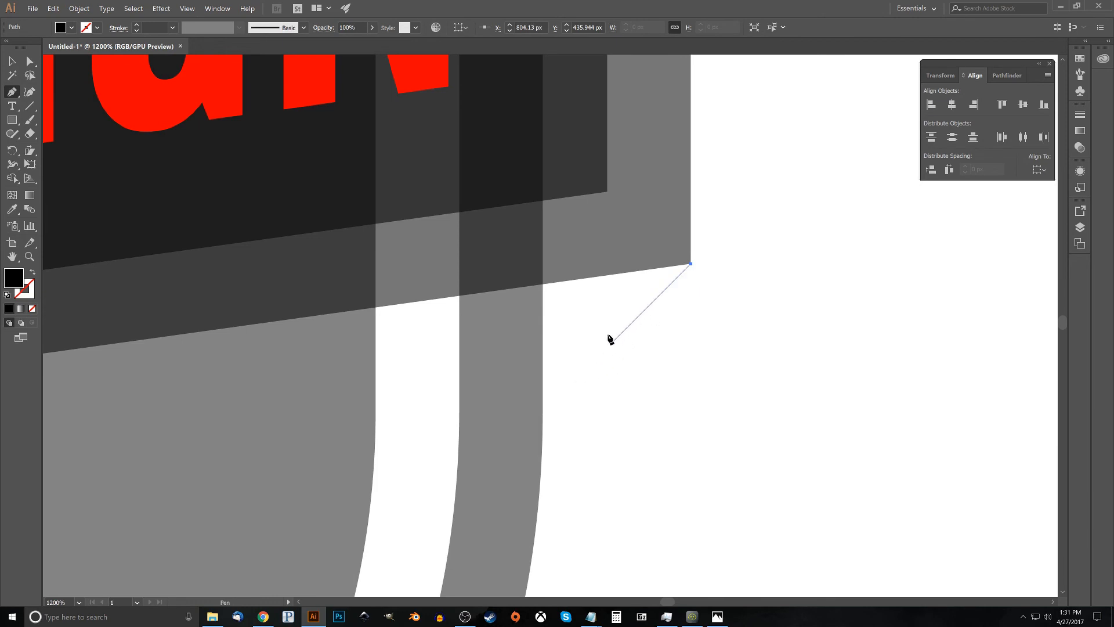
pyautogui.keyDown('shift'); pyautogui.click(515, 438); pyautogui.keyUp('shift')
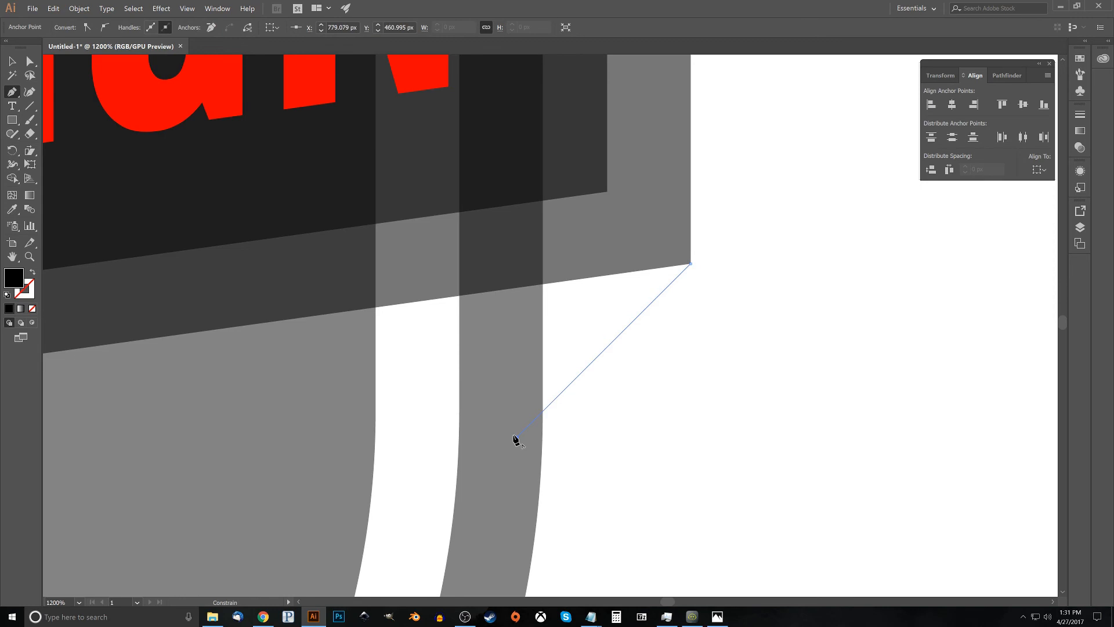
pyautogui.keyDown('shift'); pyautogui.click(516, 237); pyautogui.keyUp('shift')
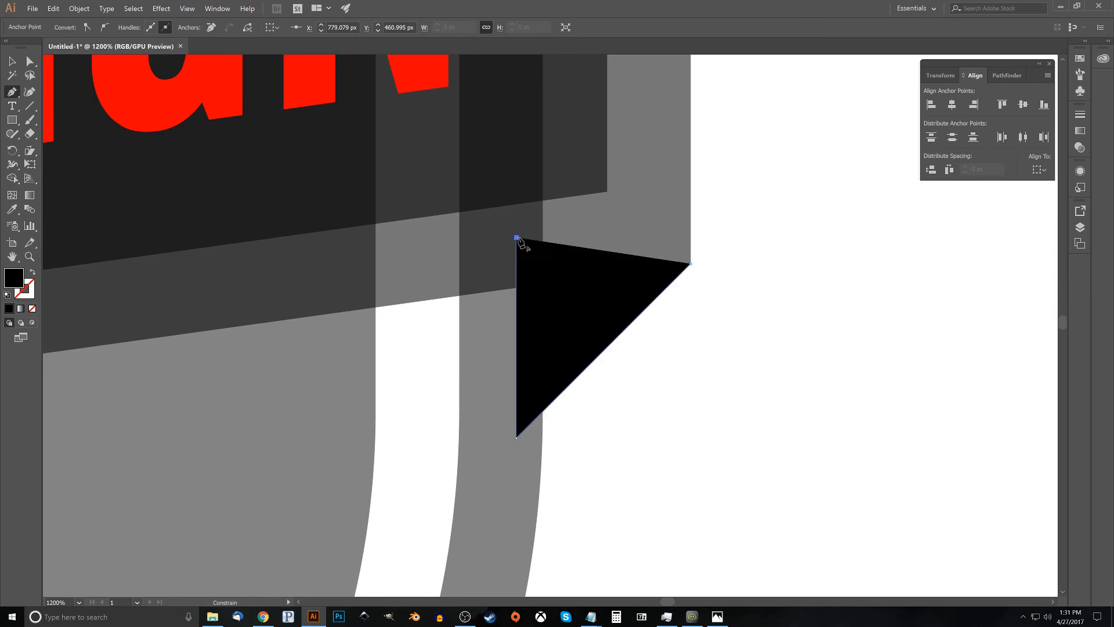
pyautogui.click(691, 263)
pyautogui.click(12, 61)
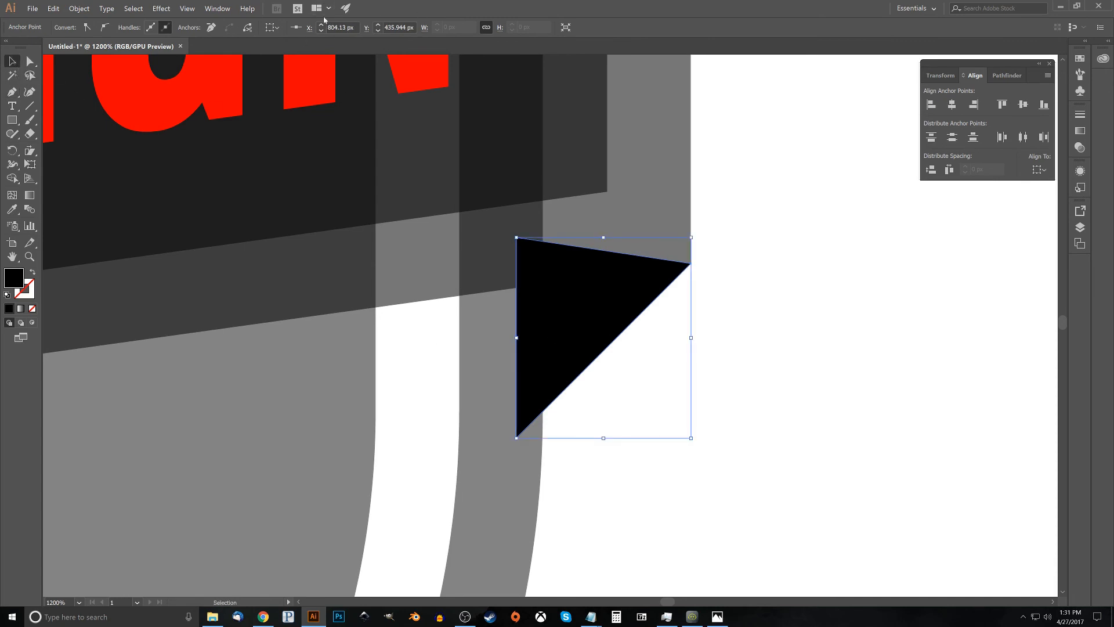
# Set the lower-right fold triangle's opacity to 56%
pyautogui.click(569, 277)
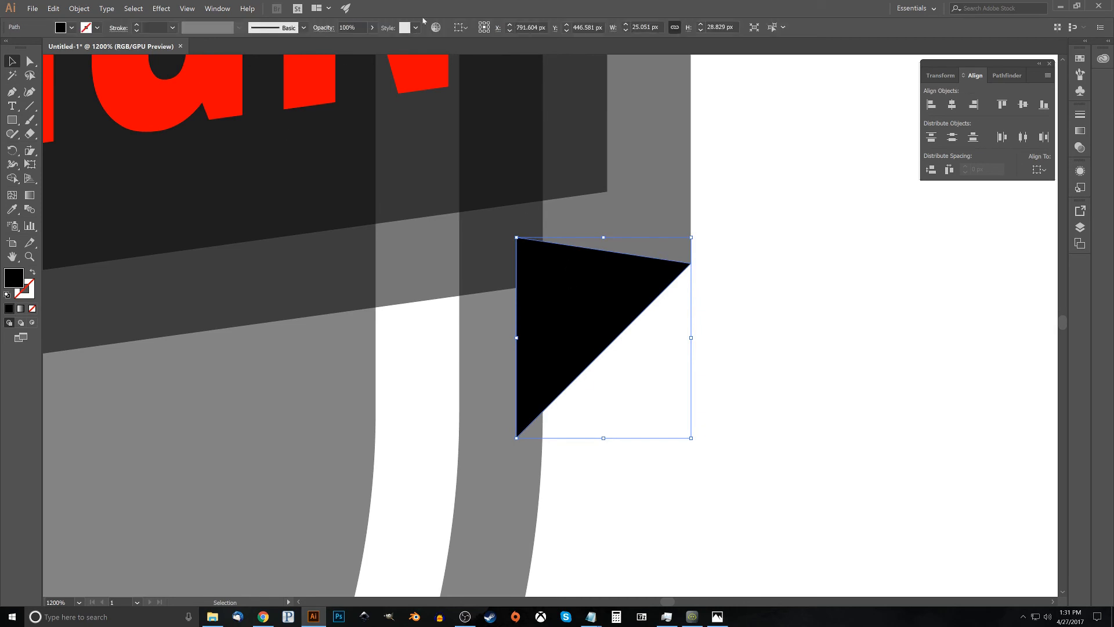
pyautogui.click(373, 28)
pyautogui.moveTo(371, 43); pyautogui.dragTo(351, 42)
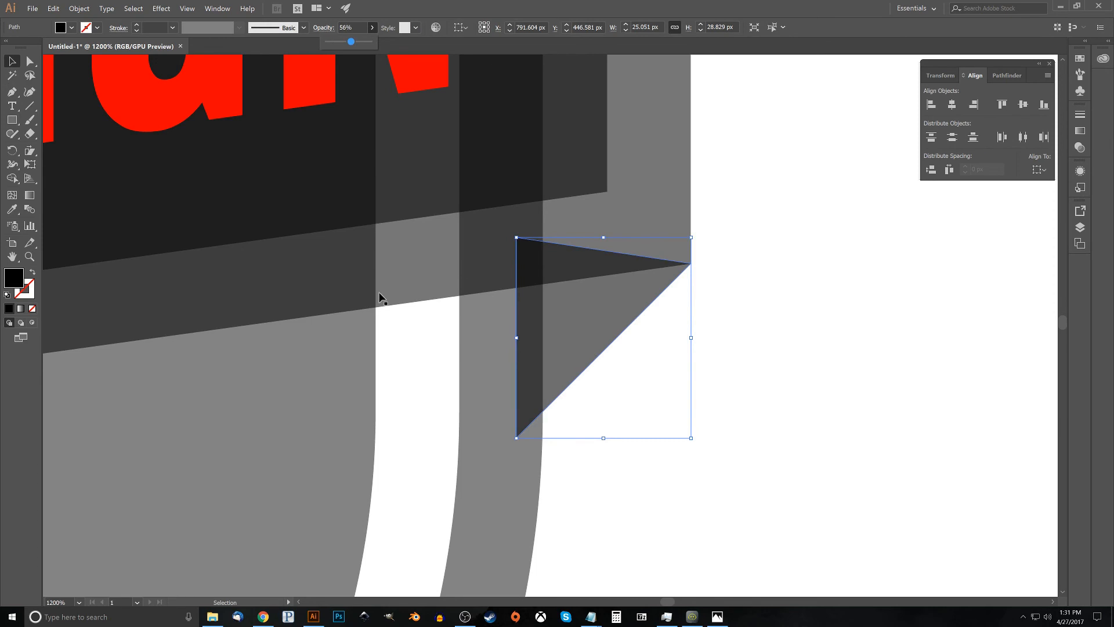
pyautogui.scroll(-6, 390, 339)
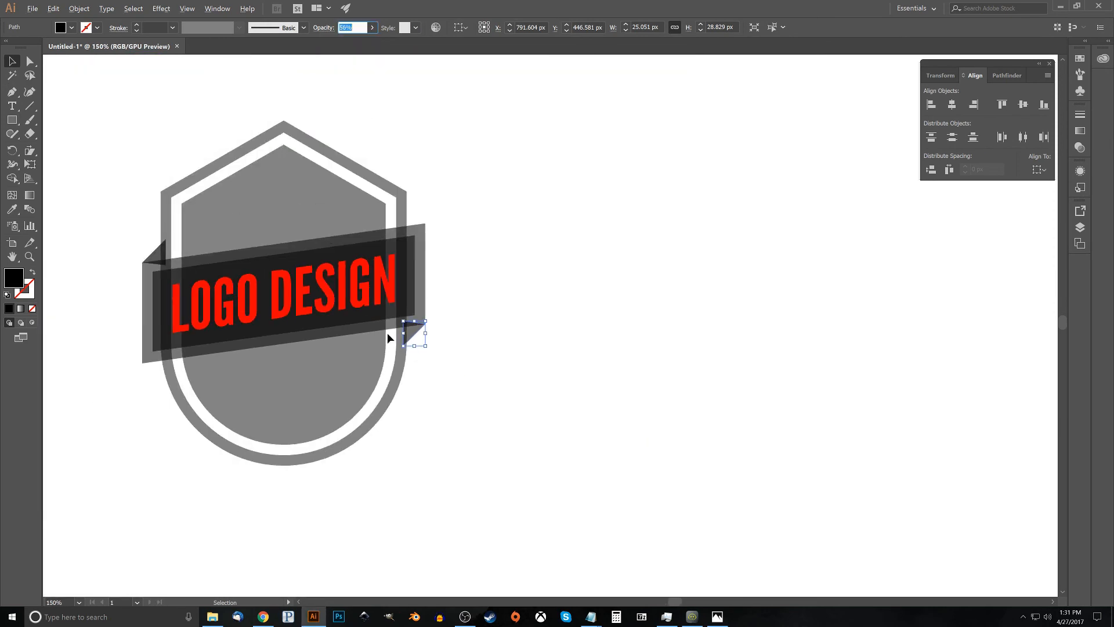
pyautogui.hotkey('alt', 'space')
pyautogui.moveTo(280, 232); pyautogui.dragTo(544, 283)
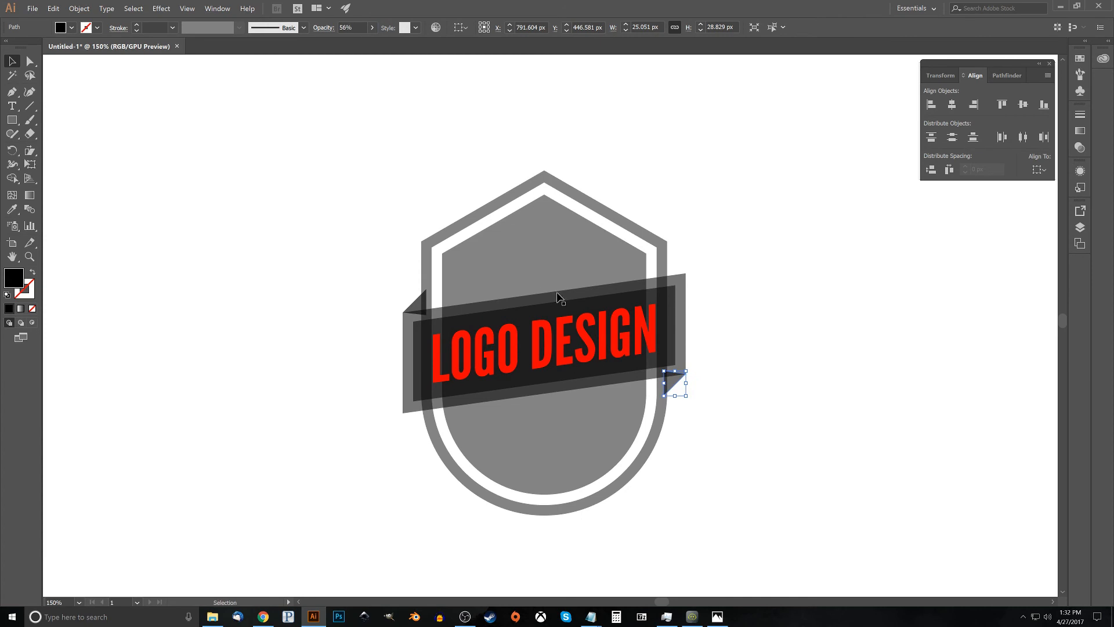
pyautogui.moveTo(494, 228); pyautogui.dragTo(467, 202)
pyautogui.hotkey('ctrl', 'z')
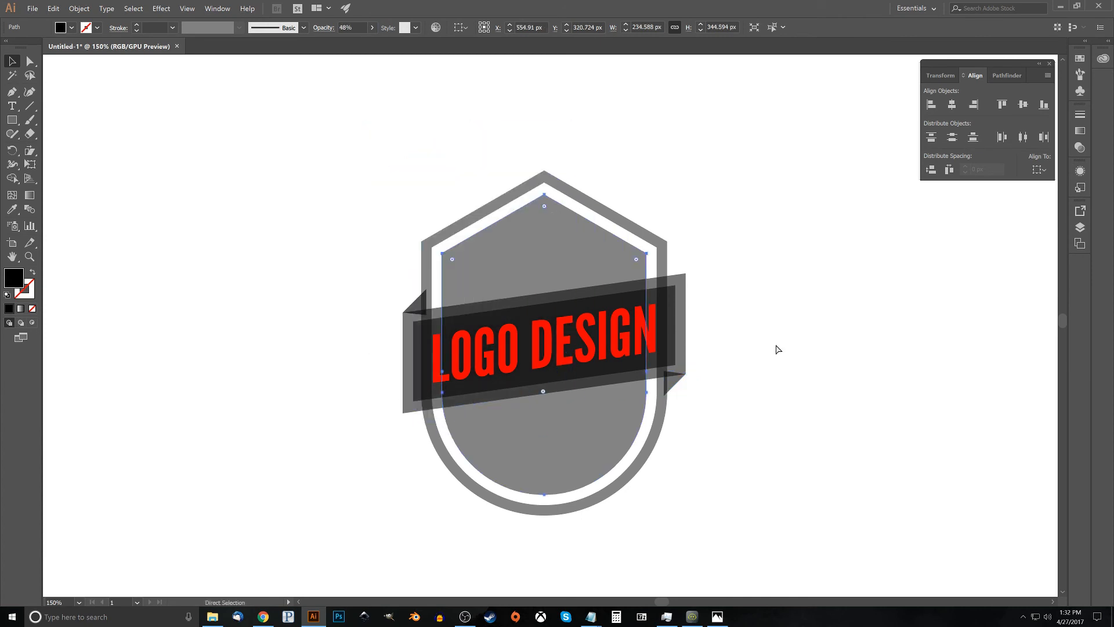
pyautogui.click(798, 364)
pyautogui.press('space')
pyautogui.moveTo(798, 363); pyautogui.dragTo(669, 258)
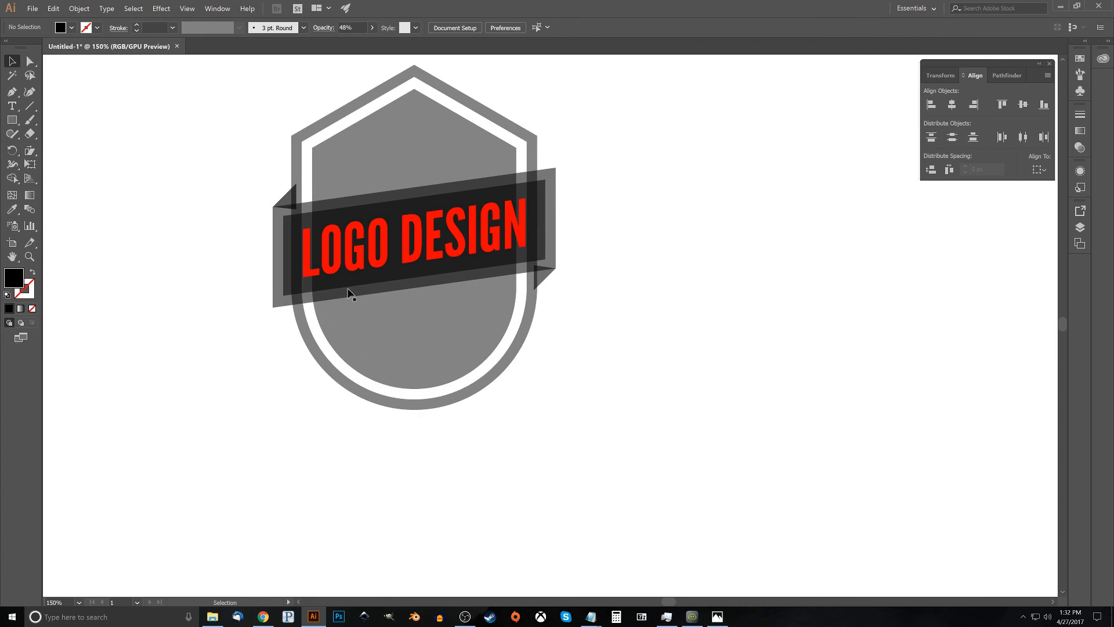
# Copy the inner shield's width value after checking the reference thumbnail image in Photos and returning to Illustrator
pyautogui.click(717, 616)
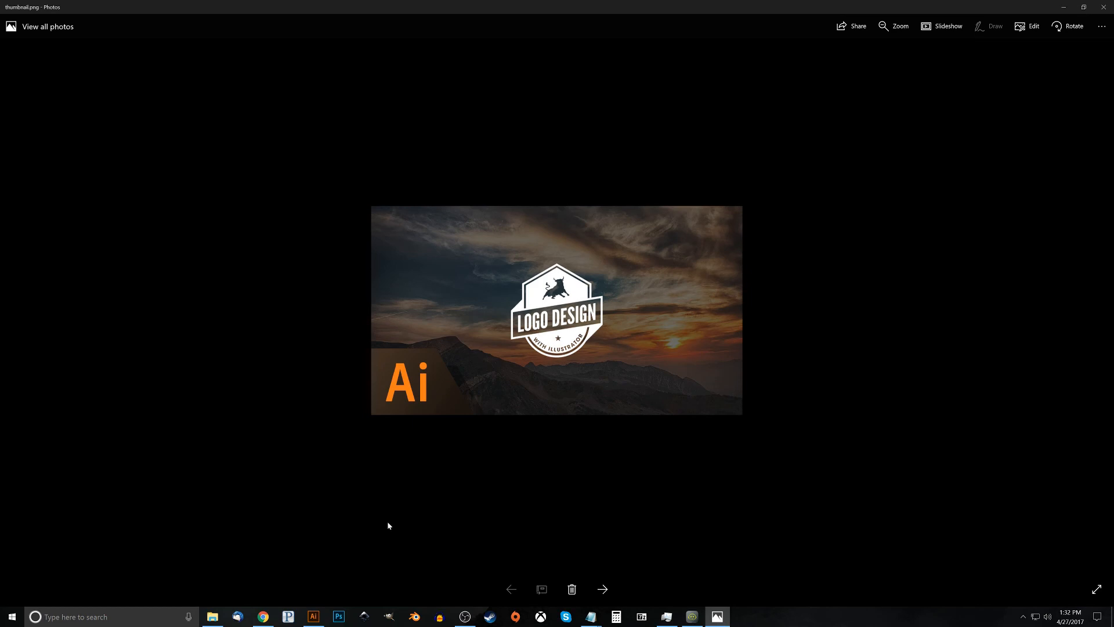
pyautogui.click(313, 616)
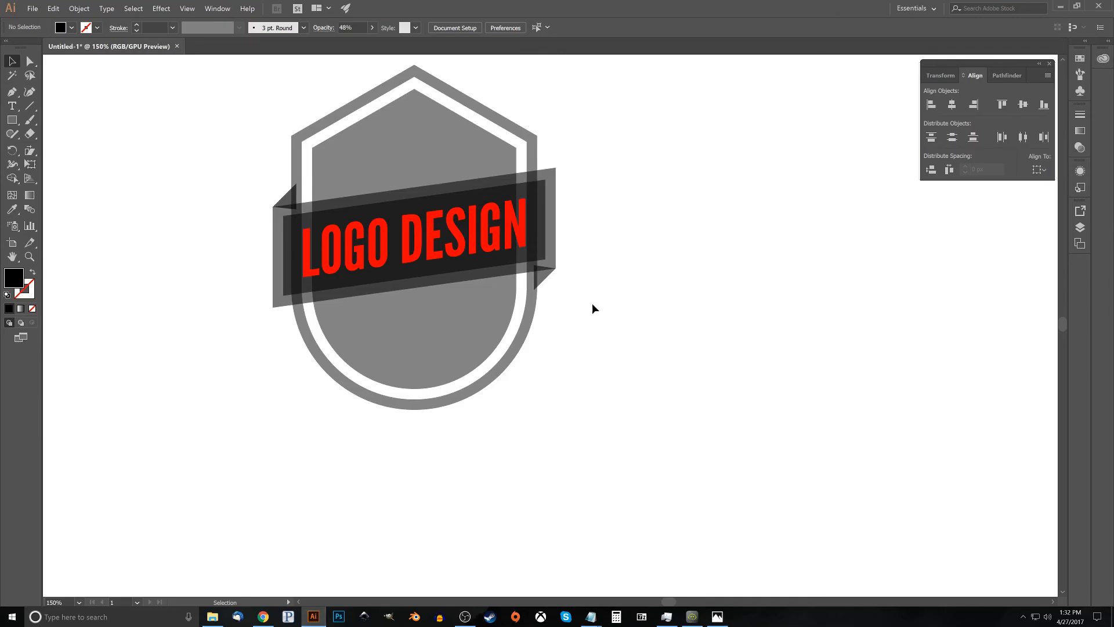
pyautogui.click(441, 325)
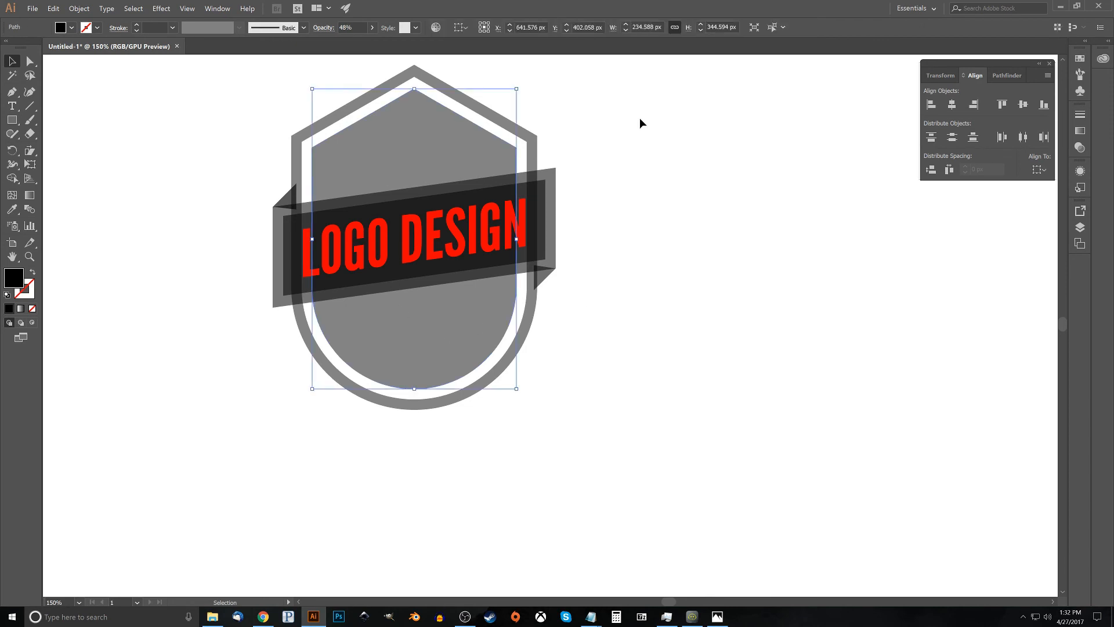
pyautogui.click(662, 27)
pyautogui.doubleClick(662, 27)
pyautogui.hotkey('ctrl', 'c')
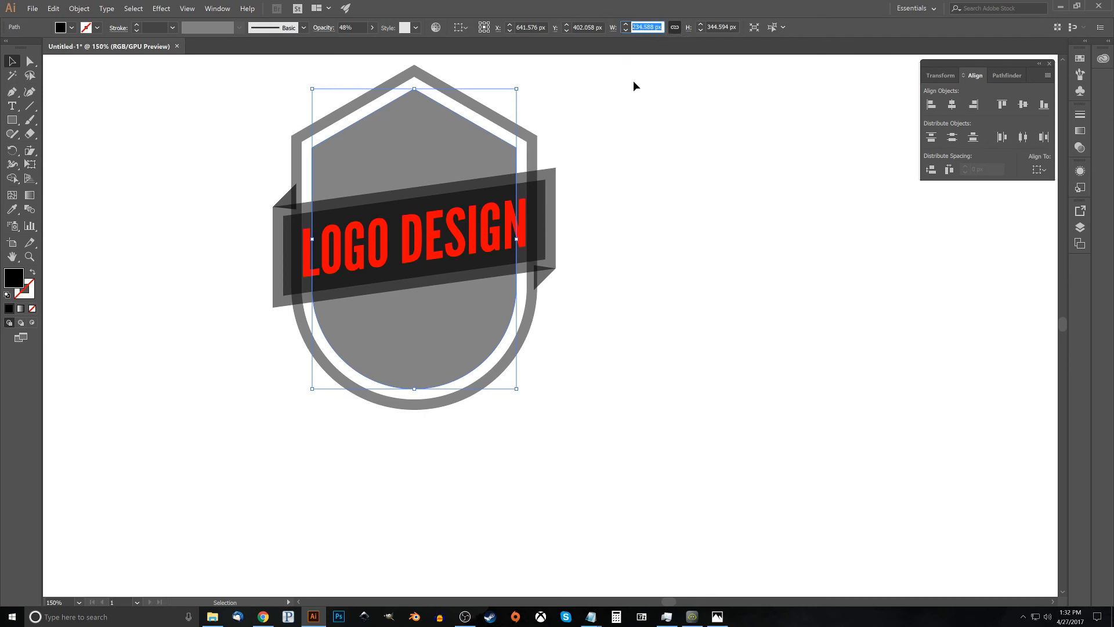
# Draw a black circle about 219 px in diameter beside the badge with the Ellipse tool and set its opacity to 52%
pyautogui.click(12, 121)
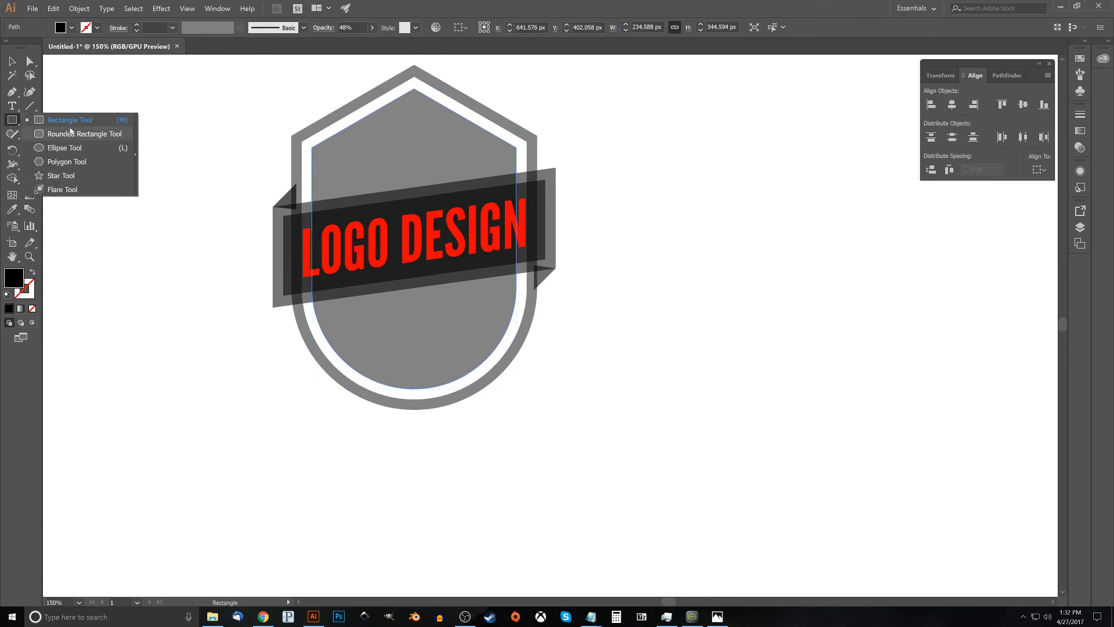
pyautogui.click(68, 148)
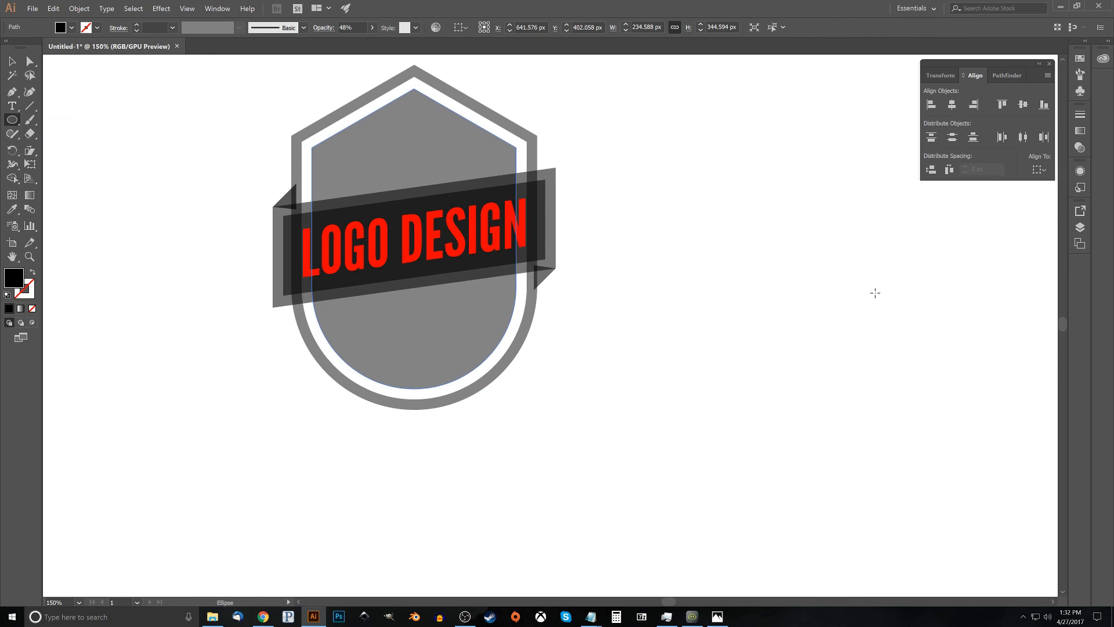
pyautogui.moveTo(743, 268); pyautogui.dragTo(835, 362)
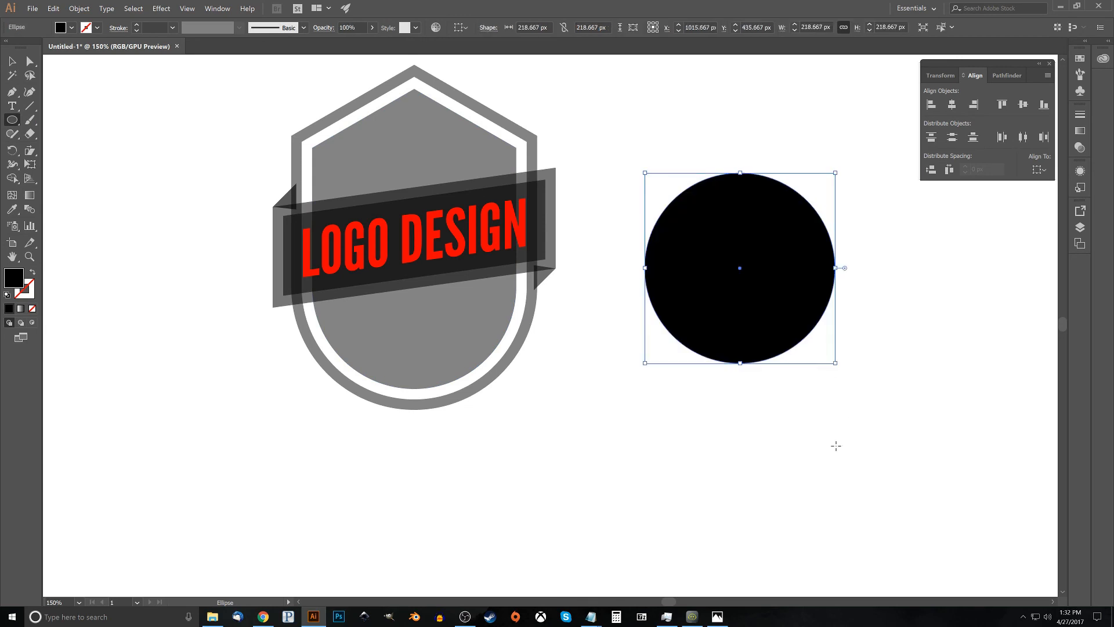
pyautogui.click(372, 27)
pyautogui.moveTo(371, 42); pyautogui.dragTo(352, 48)
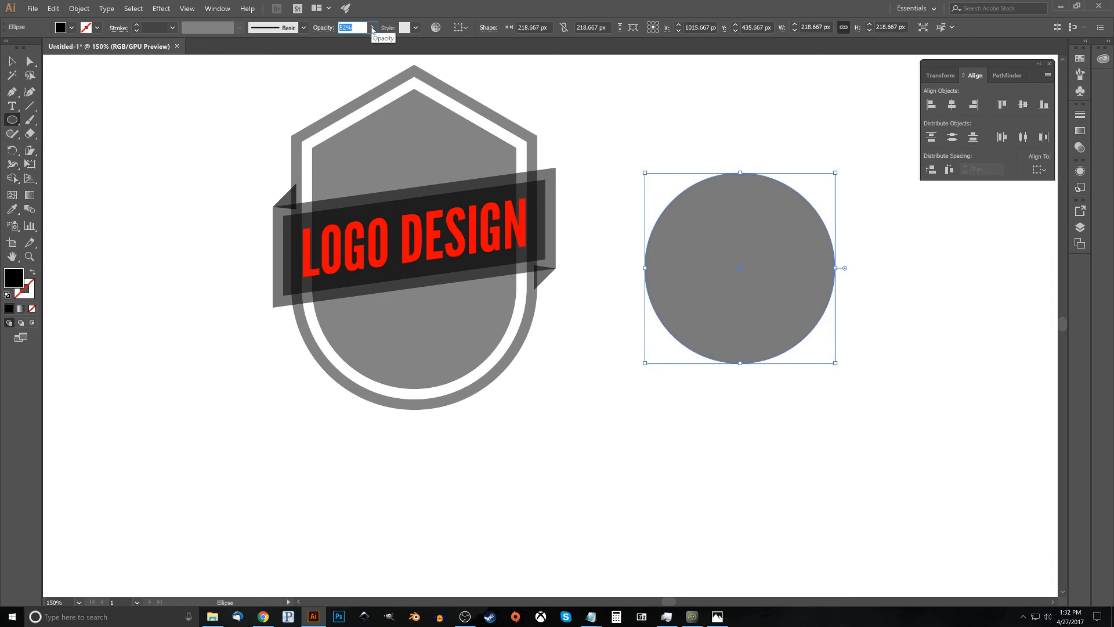
# Fill the circle with green and resize it proportionally to the copied width of 234.588 px
pyautogui.click(71, 27)
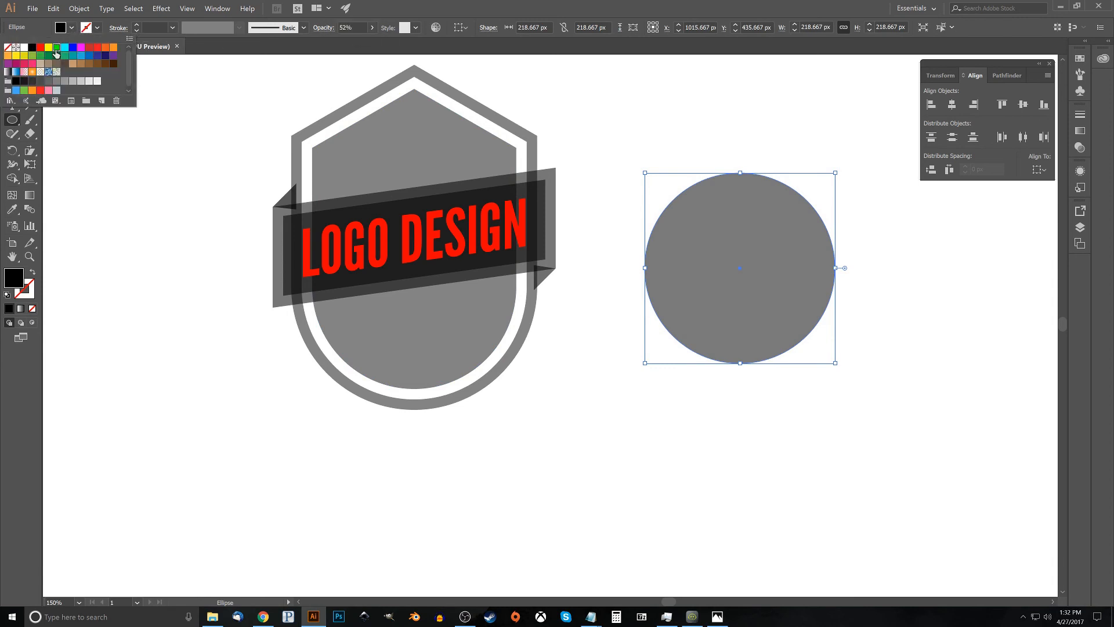
pyautogui.click(58, 47)
pyautogui.click(72, 27)
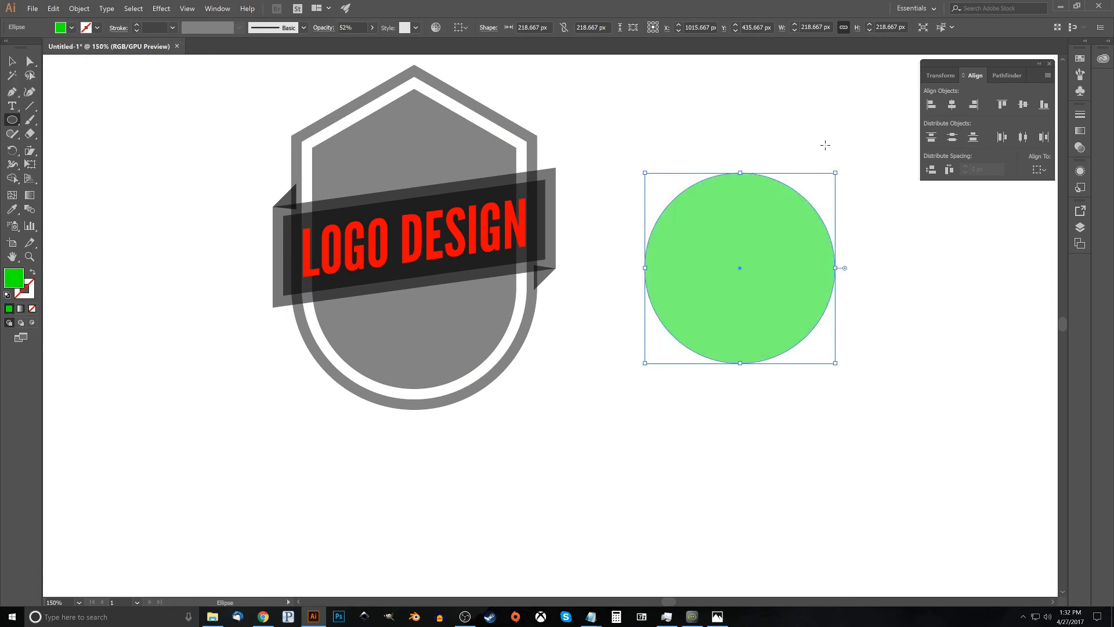
pyautogui.click(830, 27)
pyautogui.hotkey('ctrl', 'v')
pyautogui.press('Return')
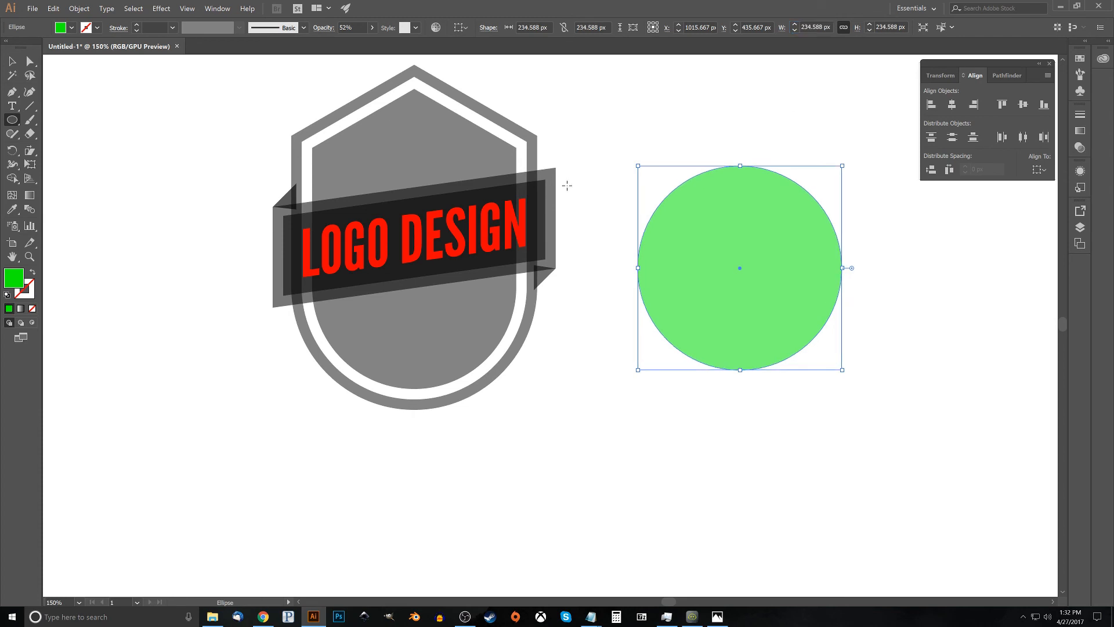
# Move the circle onto the badge and align it with the inner shield's left and bottom edges, relative to the selection
pyautogui.click(11, 60)
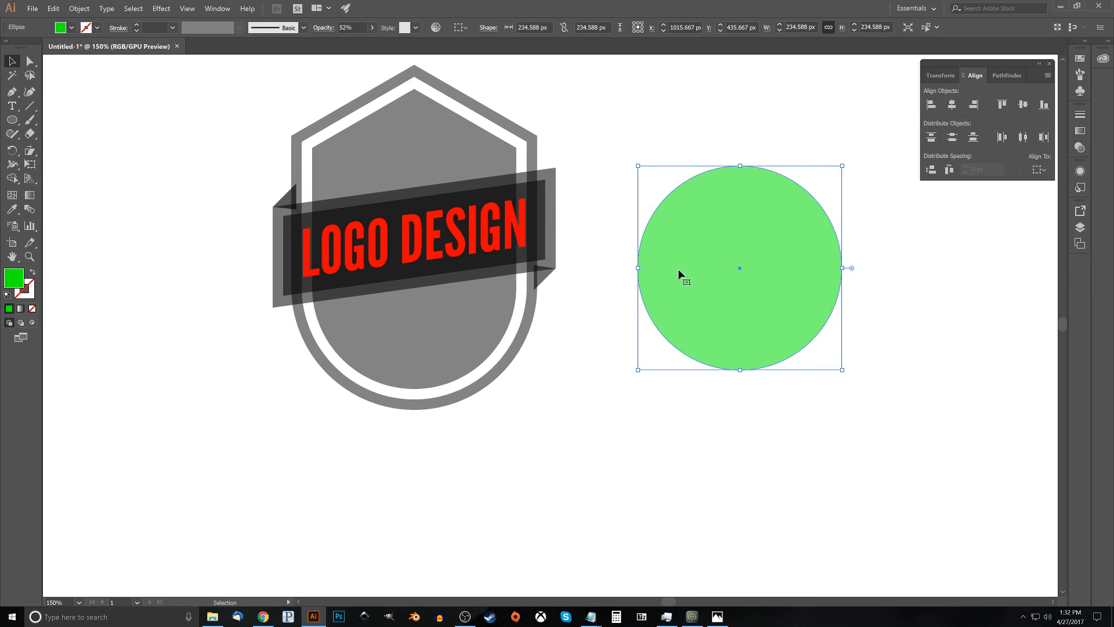
pyautogui.moveTo(784, 311); pyautogui.dragTo(597, 165)
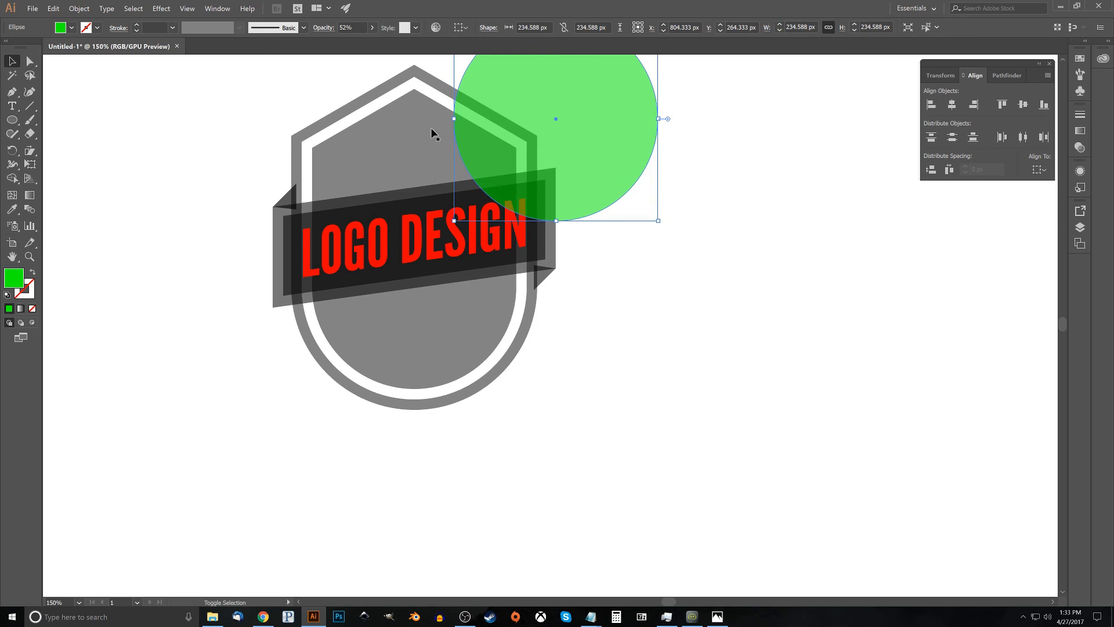
pyautogui.keyDown('shift'); pyautogui.click(391, 151); pyautogui.keyUp('shift')
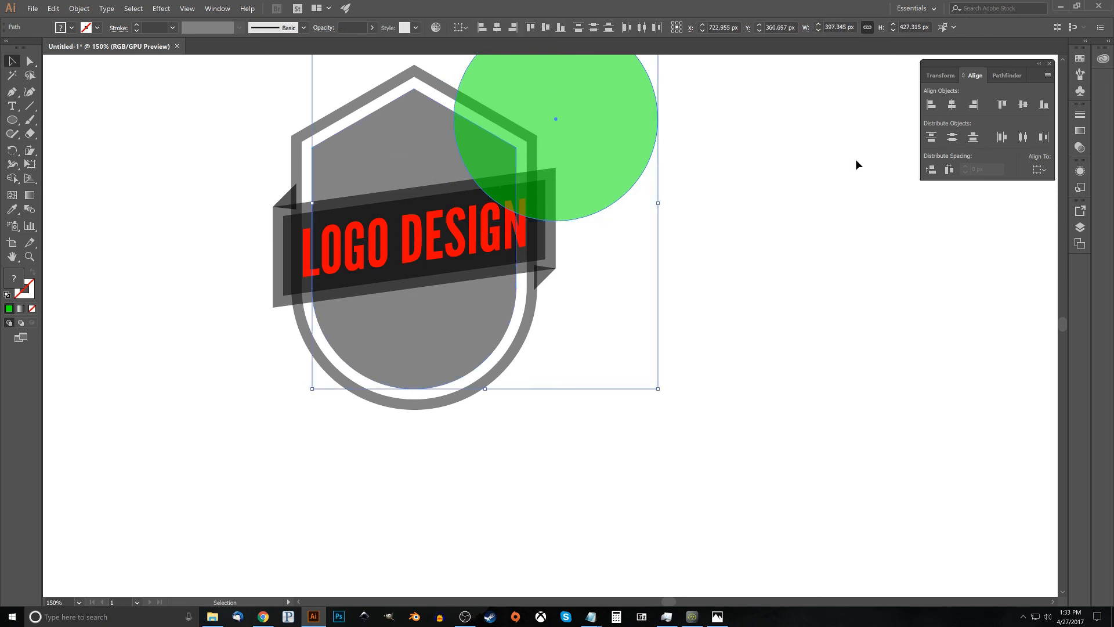
pyautogui.click(1038, 169)
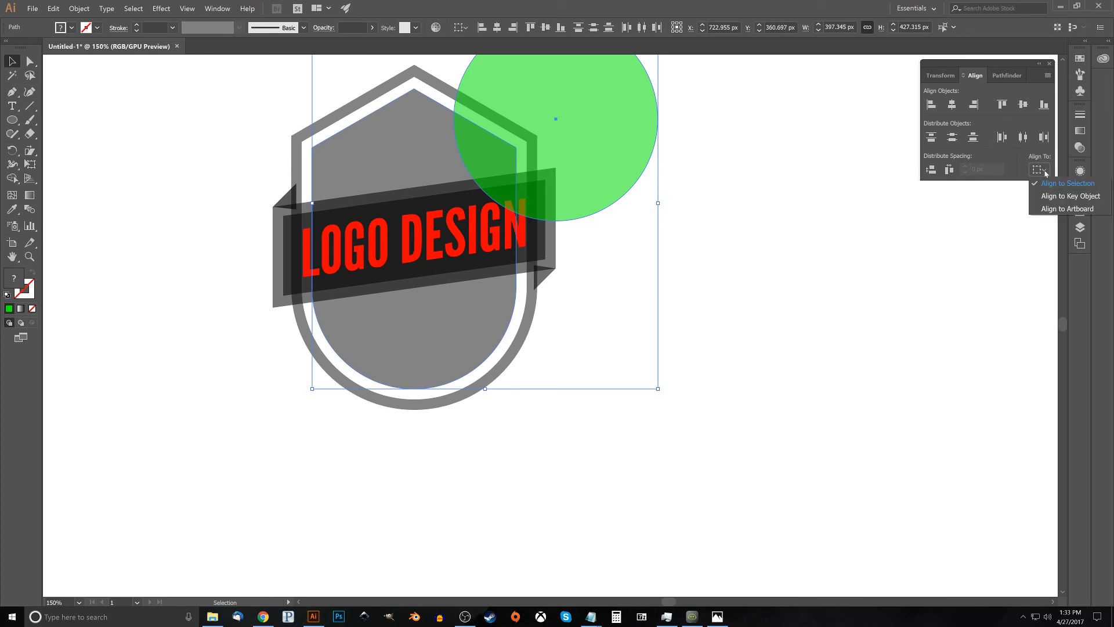
pyautogui.click(1049, 182)
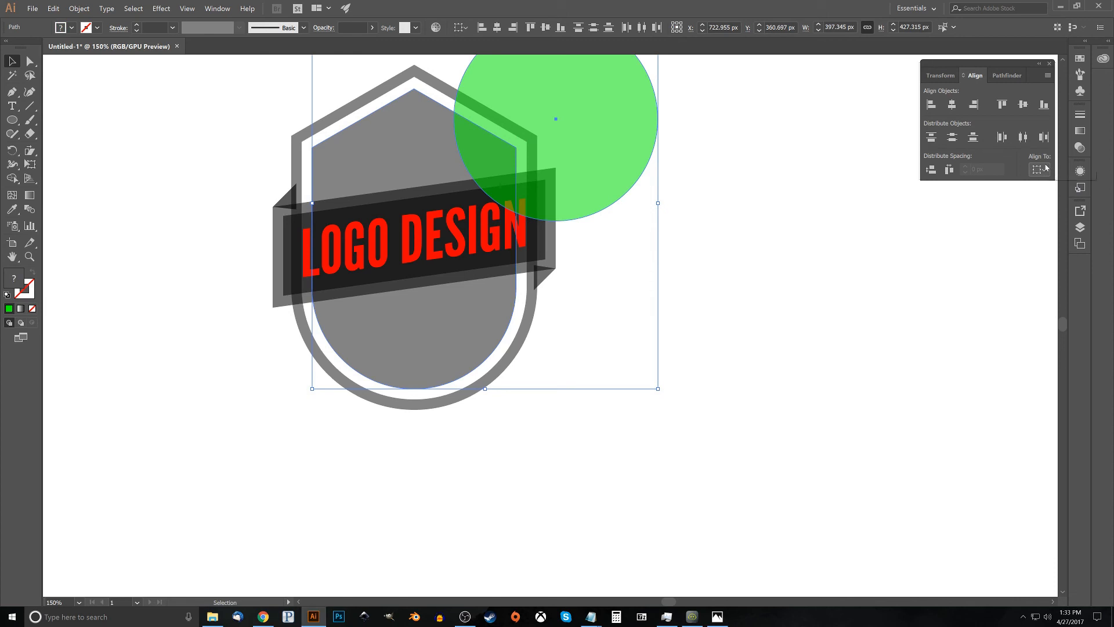
pyautogui.click(932, 109)
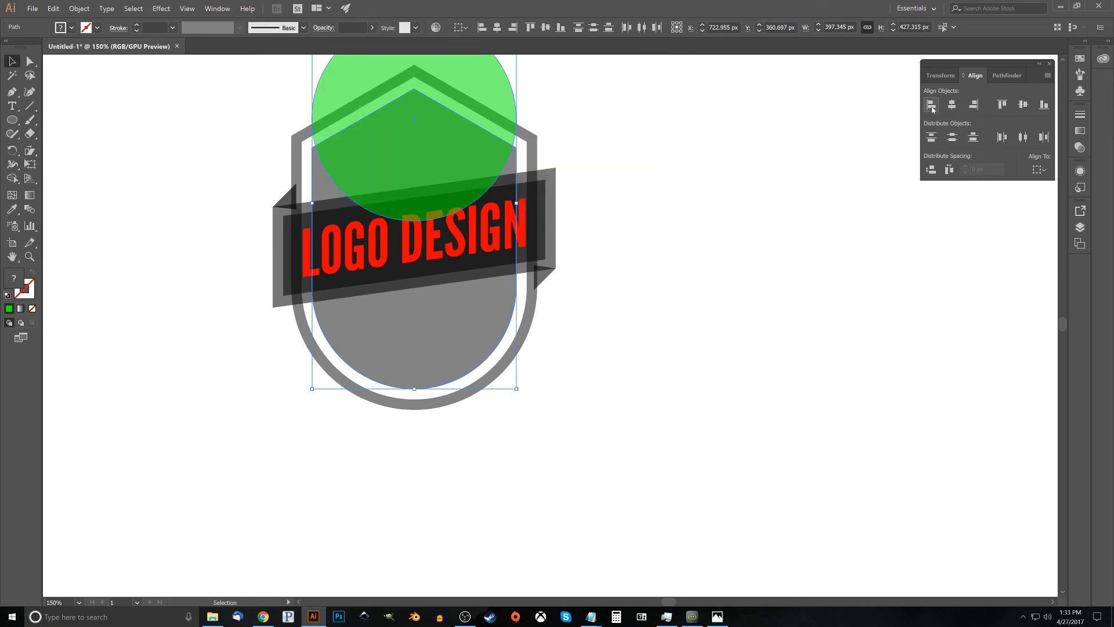
pyautogui.click(1043, 105)
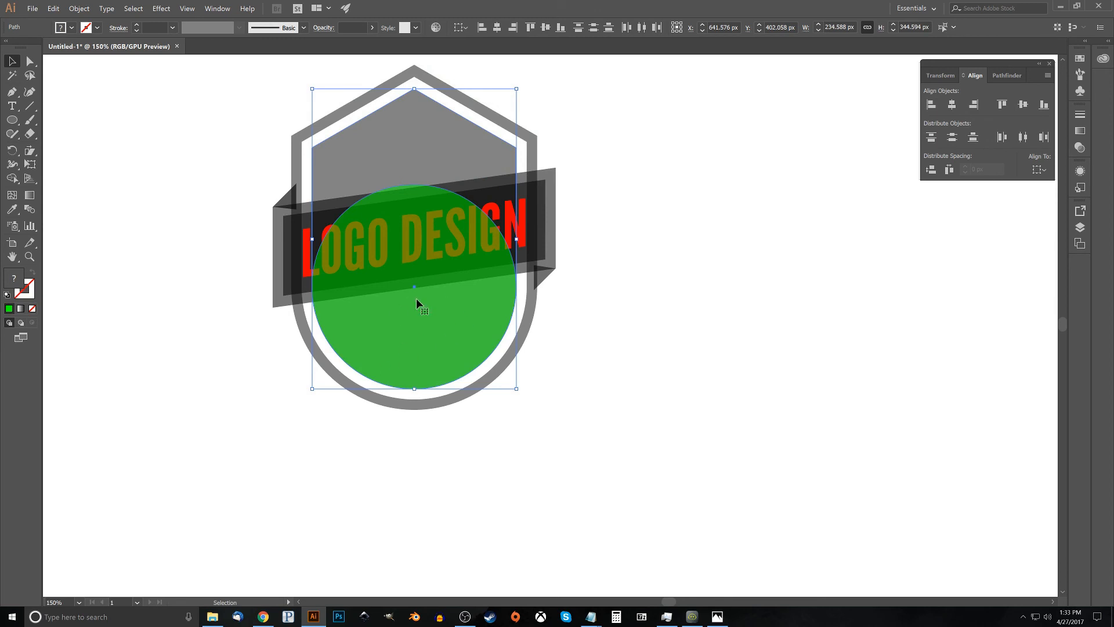
# Select only the green circle and scale it down proportionally about its centre to about 221 px
pyautogui.click(694, 219)
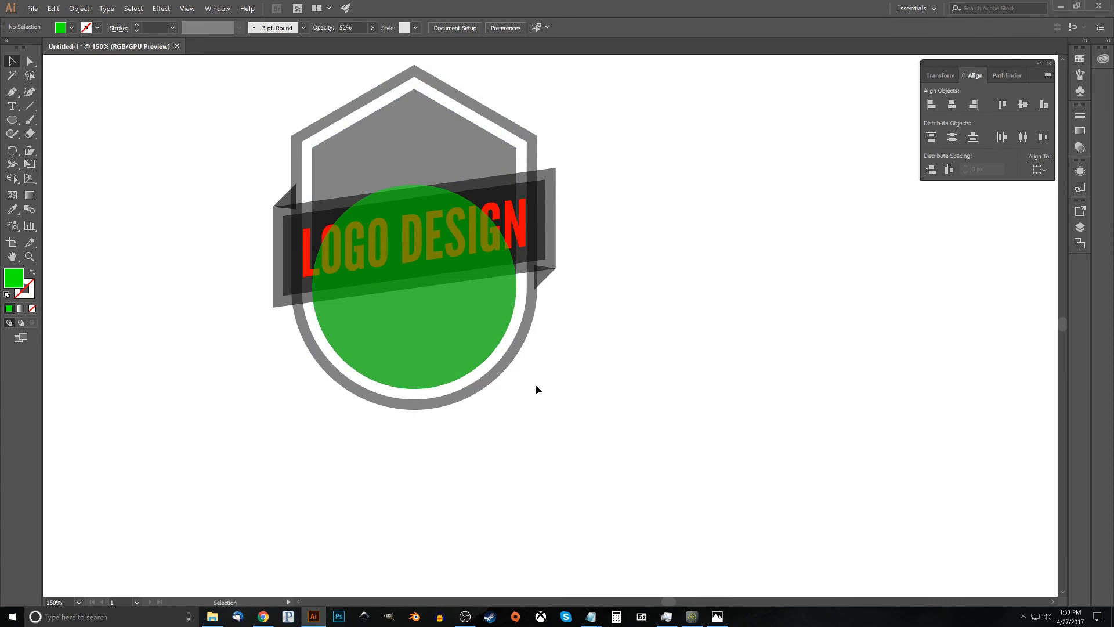
pyautogui.click(446, 283)
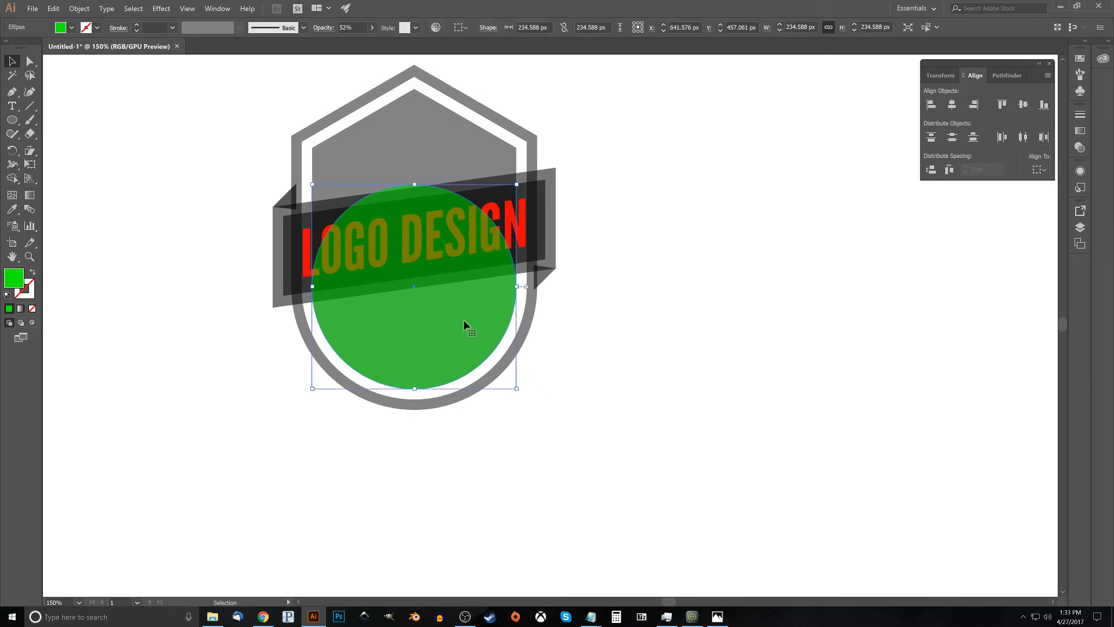
pyautogui.moveTo(517, 389); pyautogui.dragTo(511, 384)
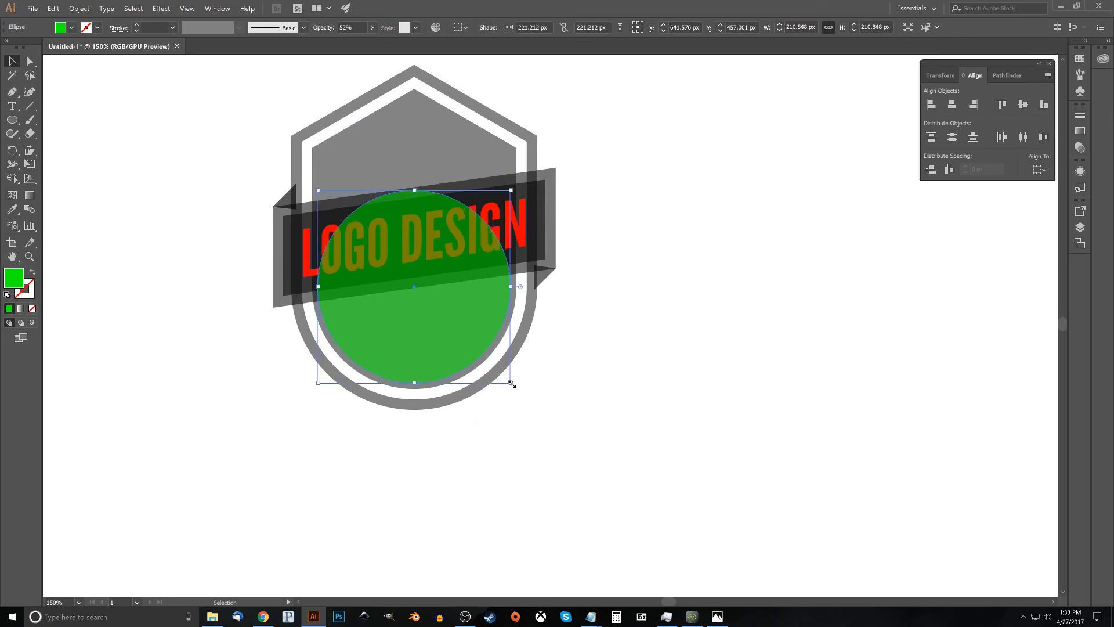
# Check the reference thumbnail in Photos, return to Illustrator and scale the green circle down about its centre to about 219 px
pyautogui.click(717, 616)
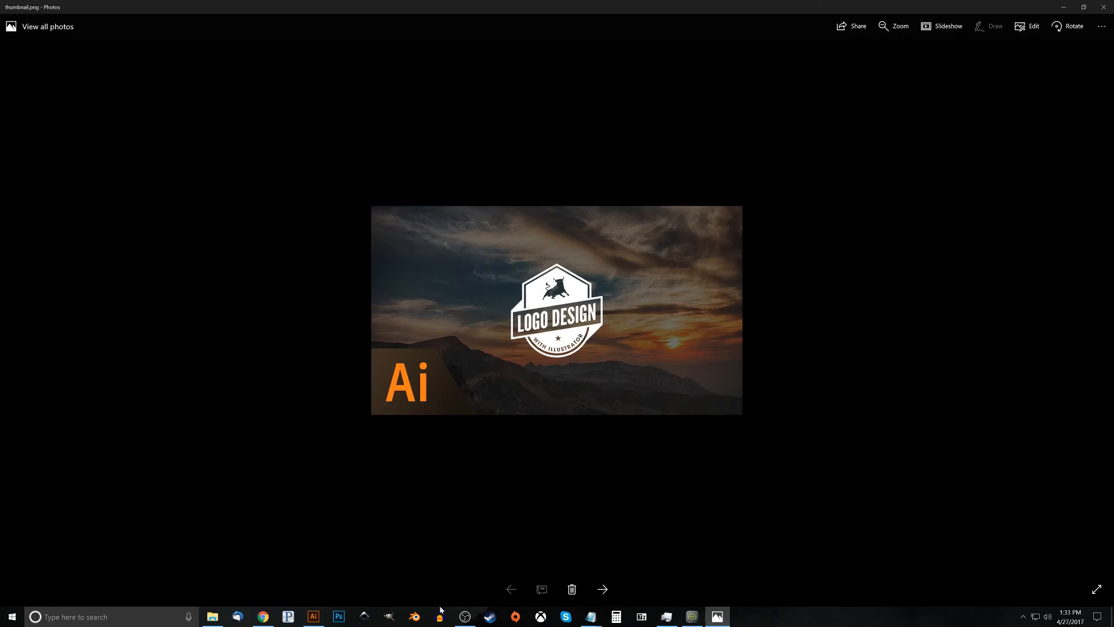
pyautogui.click(313, 616)
pyautogui.moveTo(510, 383); pyautogui.dragTo(509, 382)
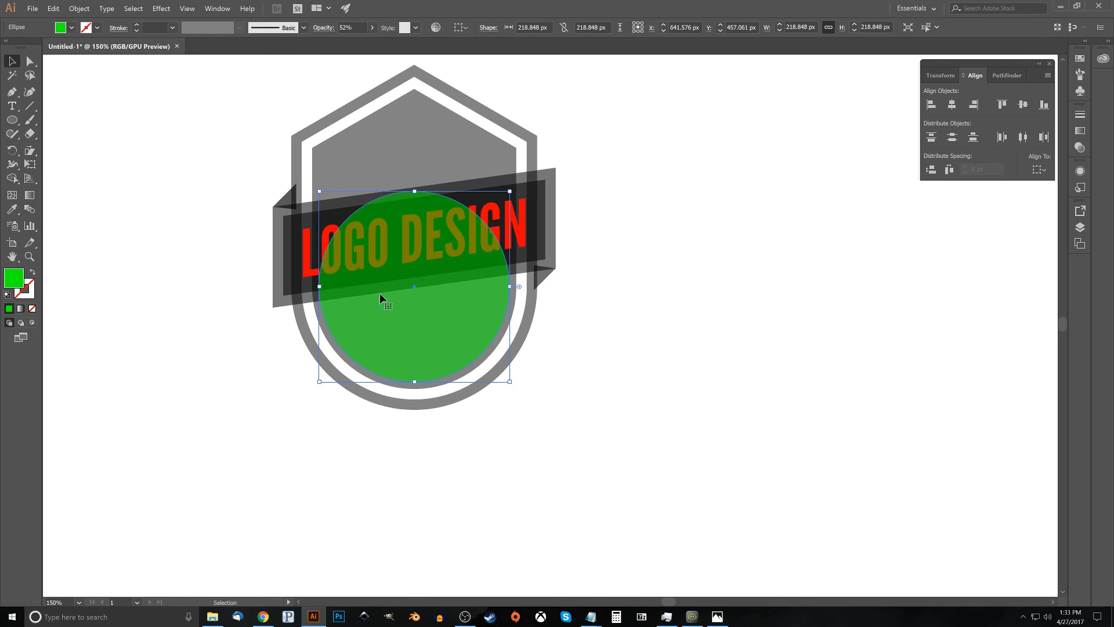
# Turn the green circle into a text path with Type on a Path and set the font to ITC Avant Garde Gothic Pro Bold
pyautogui.click(13, 106)
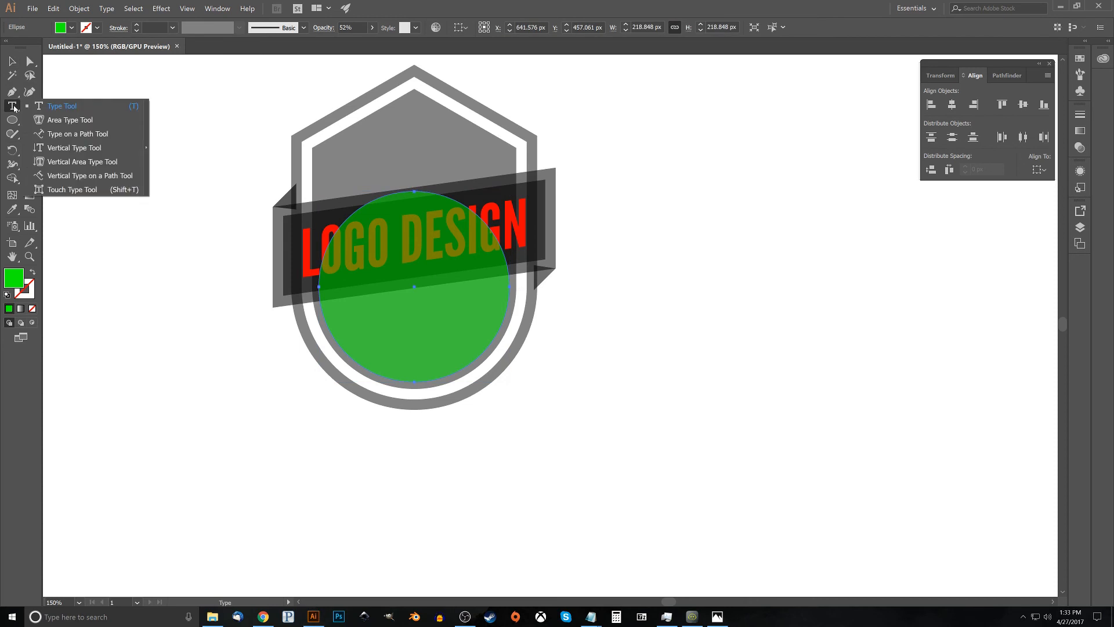
pyautogui.click(68, 134)
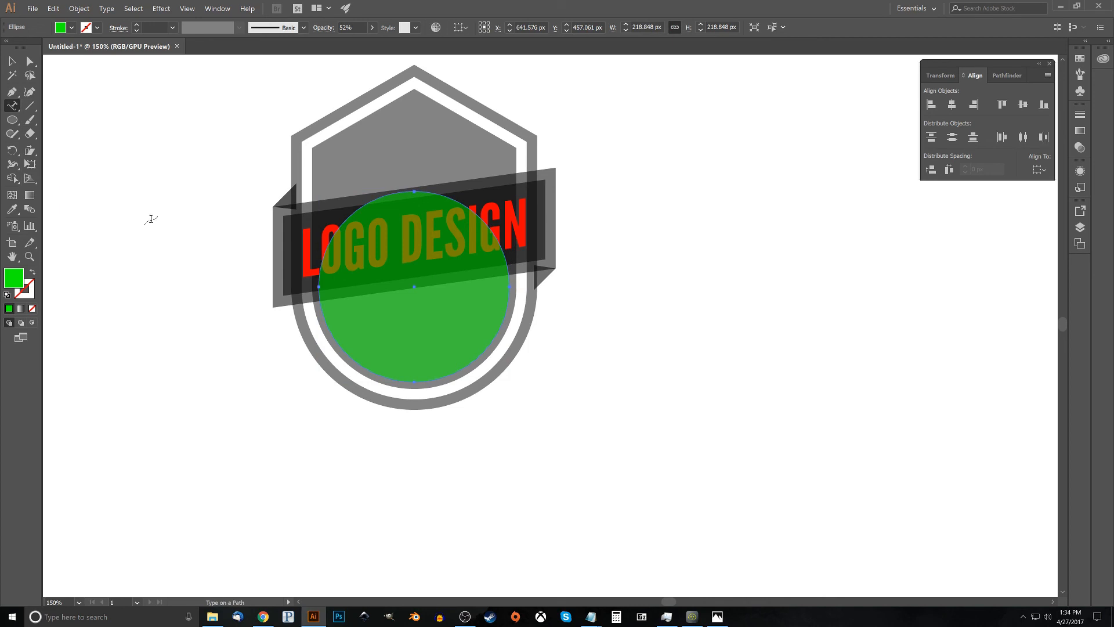
pyautogui.click(390, 377)
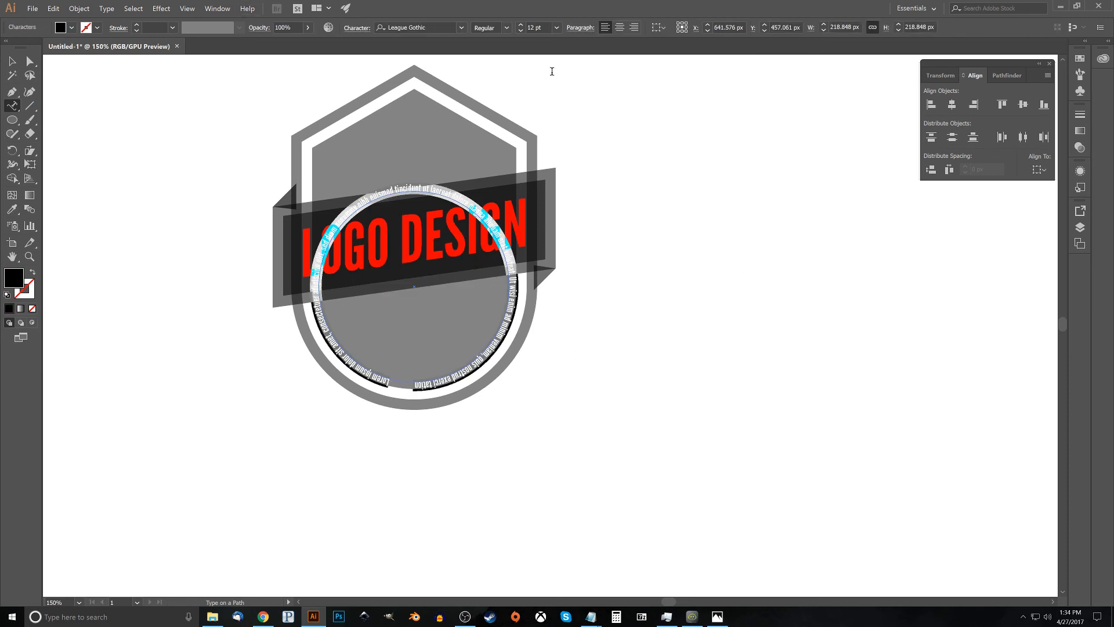
pyautogui.click(461, 28)
pyautogui.scroll(10, 468, 152)
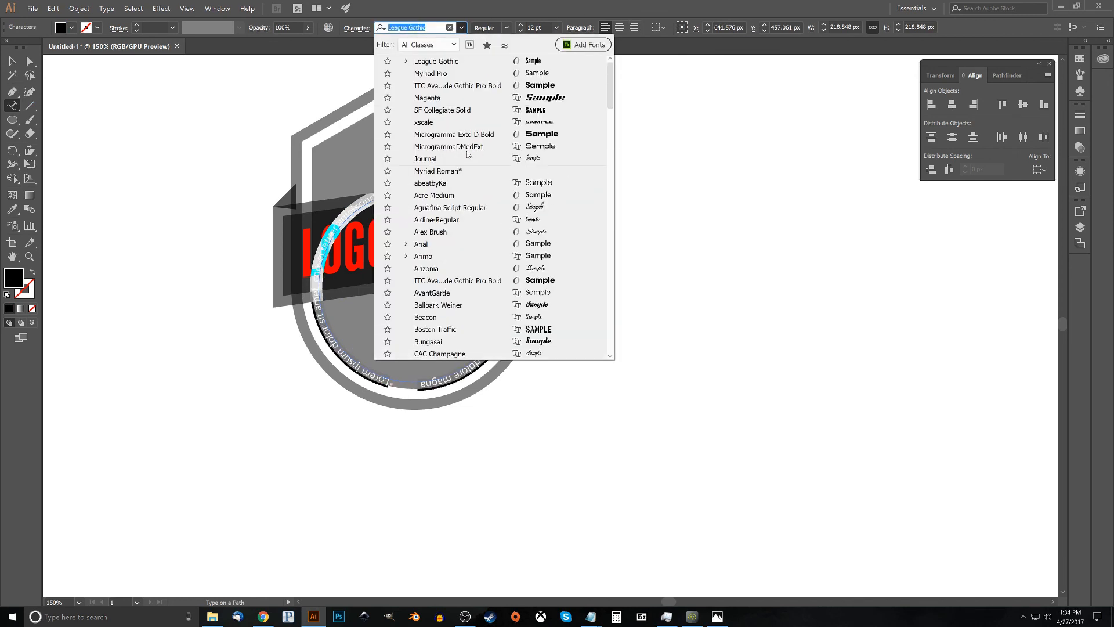
pyautogui.click(445, 85)
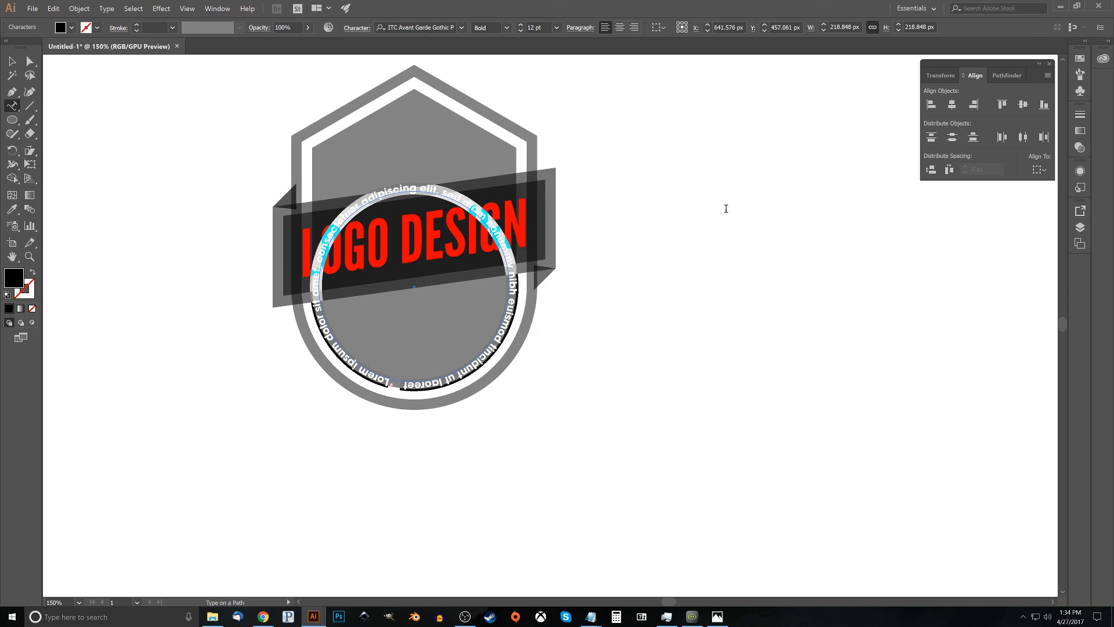
# Enter WITH ILLUSTRATOR on the circular path and flip the text to the inside so it reads upright along the badge's bottom curve
pyautogui.write('WITH')
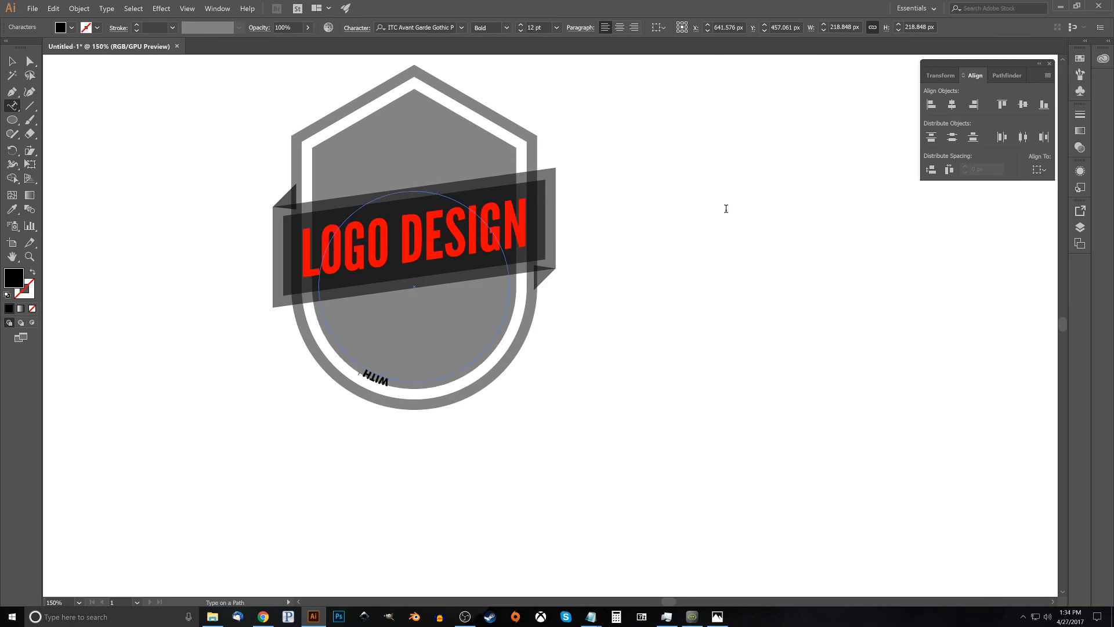
pyautogui.write(' ILLUSTRATPR')
pyautogui.press('BackSpace')
pyautogui.press('BackSpace')
pyautogui.write('OR')
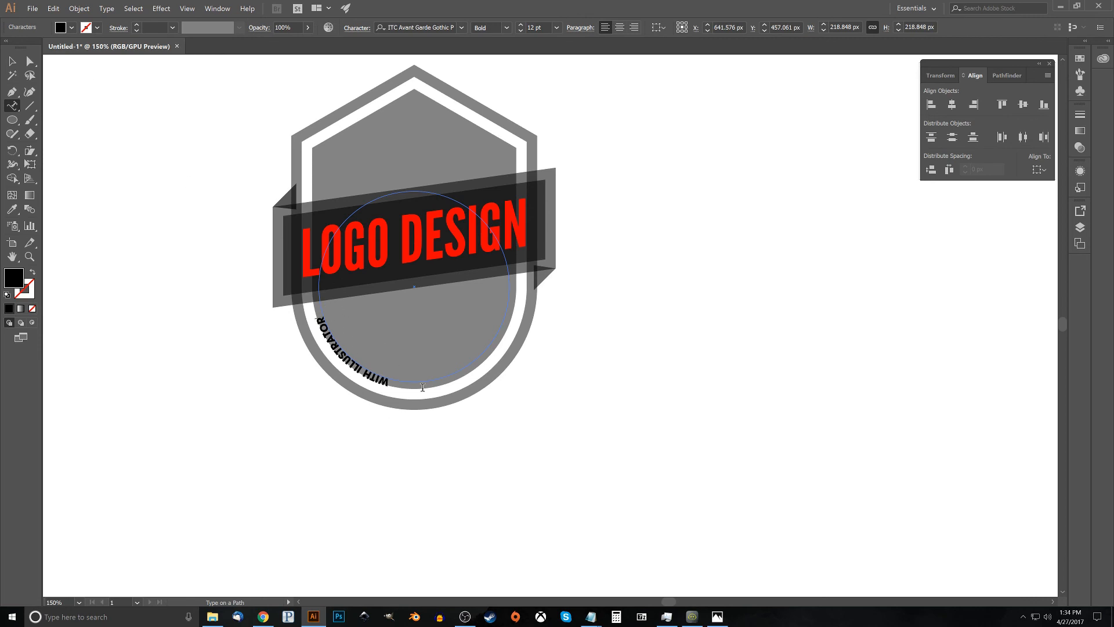
pyautogui.click(29, 65)
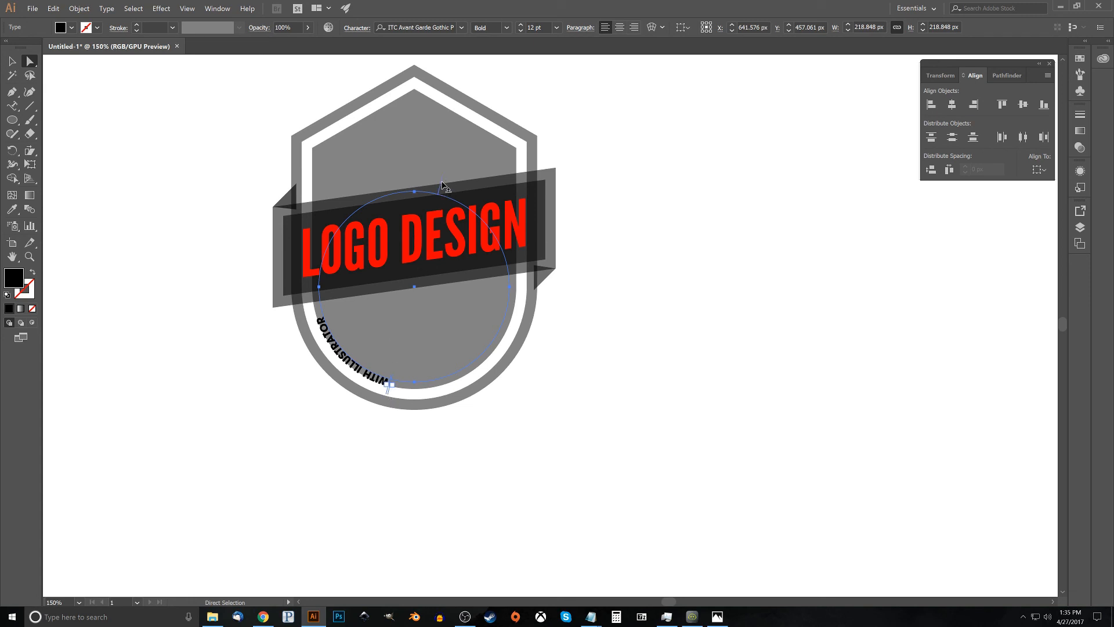
pyautogui.moveTo(442, 184); pyautogui.dragTo(400, 311)
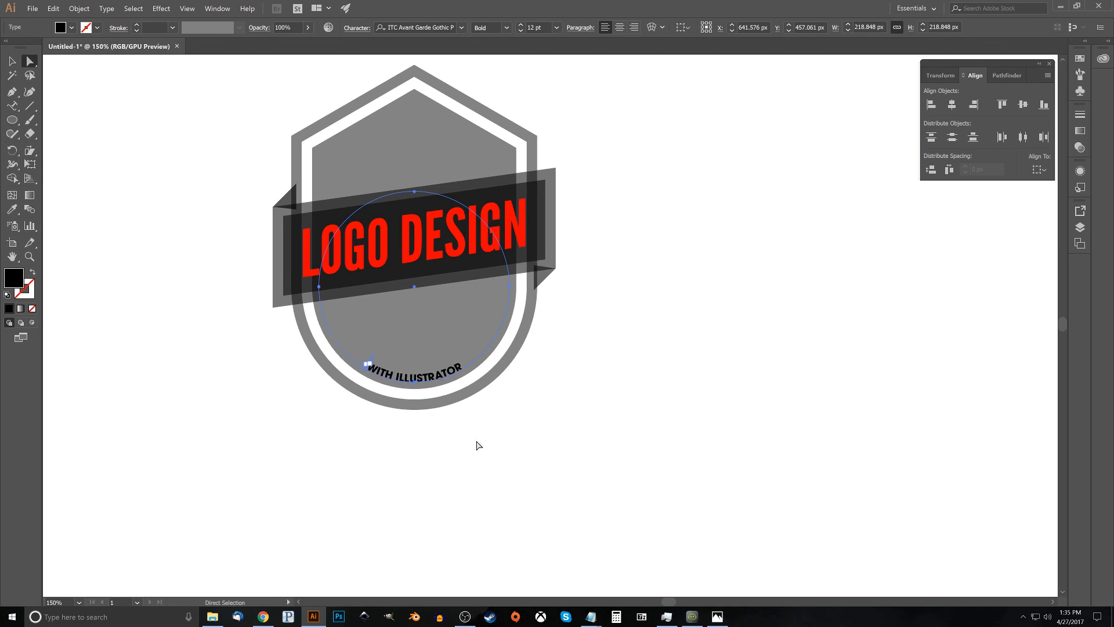
# Select the whole WITH ILLUSTRATOR text and increase its font size to 19 pt
pyautogui.click(14, 108)
pyautogui.moveTo(463, 369); pyautogui.dragTo(356, 354)
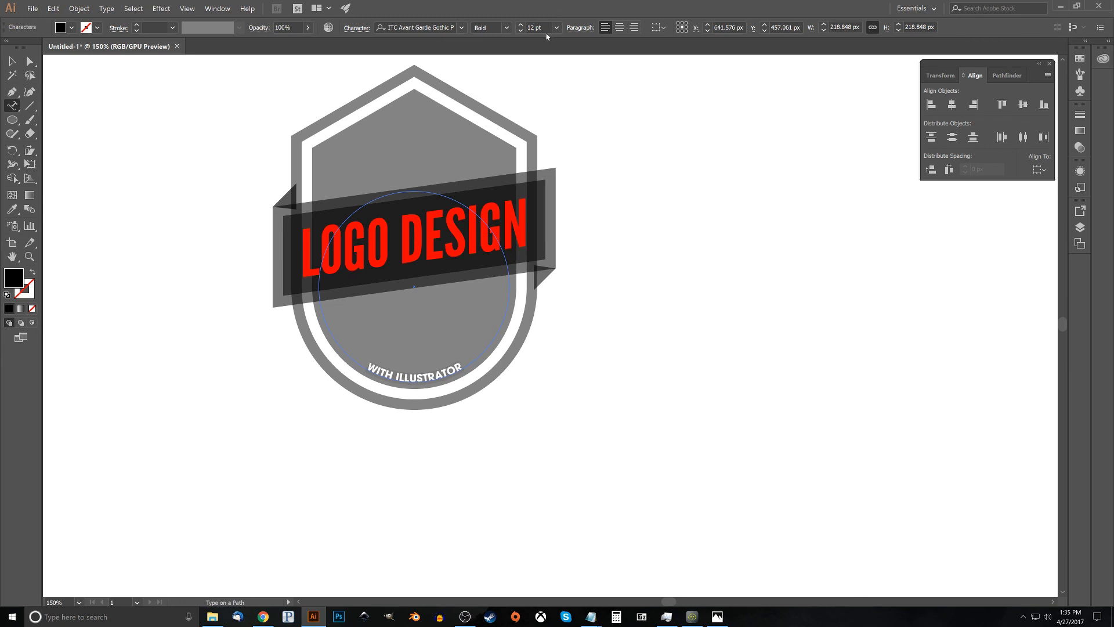
pyautogui.click(520, 25)
pyautogui.click(520, 25)
pyautogui.click(520, 25)
pyautogui.click(520, 25)
pyautogui.click(520, 25)
pyautogui.click(520, 25)
pyautogui.click(520, 24)
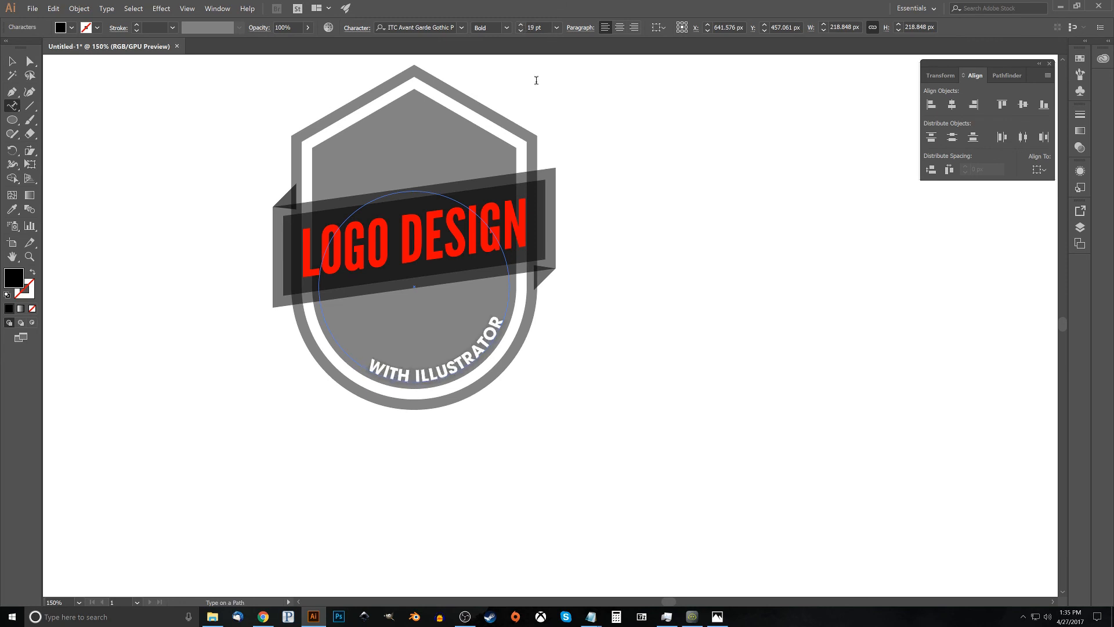
# Widen the letter tracking of WITH ILLUSTRATOR so the text spreads further around the curve
pyautogui.press('space')
pyautogui.hotkey('alt', 'Right')
pyautogui.hotkey('alt', 'Right')
pyautogui.hotkey('alt', 'Right')
pyautogui.hotkey('alt', 'Right')
pyautogui.hotkey('alt', 'Right')
pyautogui.hotkey('alt', 'Right')
pyautogui.hotkey('alt', 'Right')
pyautogui.hotkey('alt', 'Right')
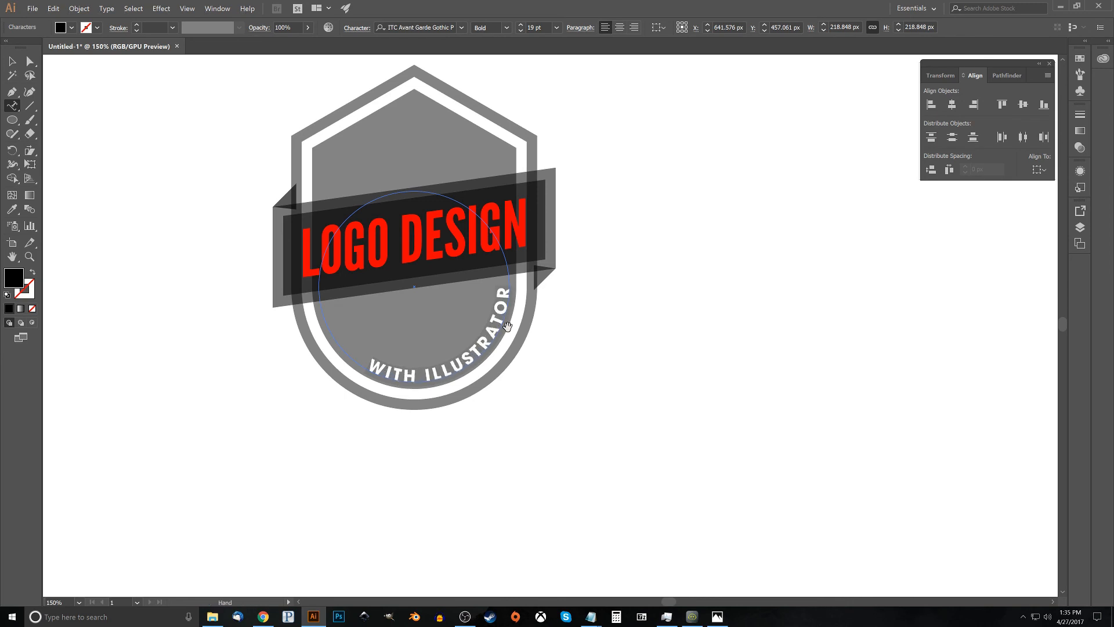
pyautogui.hotkey('alt', 'Right')
pyautogui.hotkey('alt', 'Right')
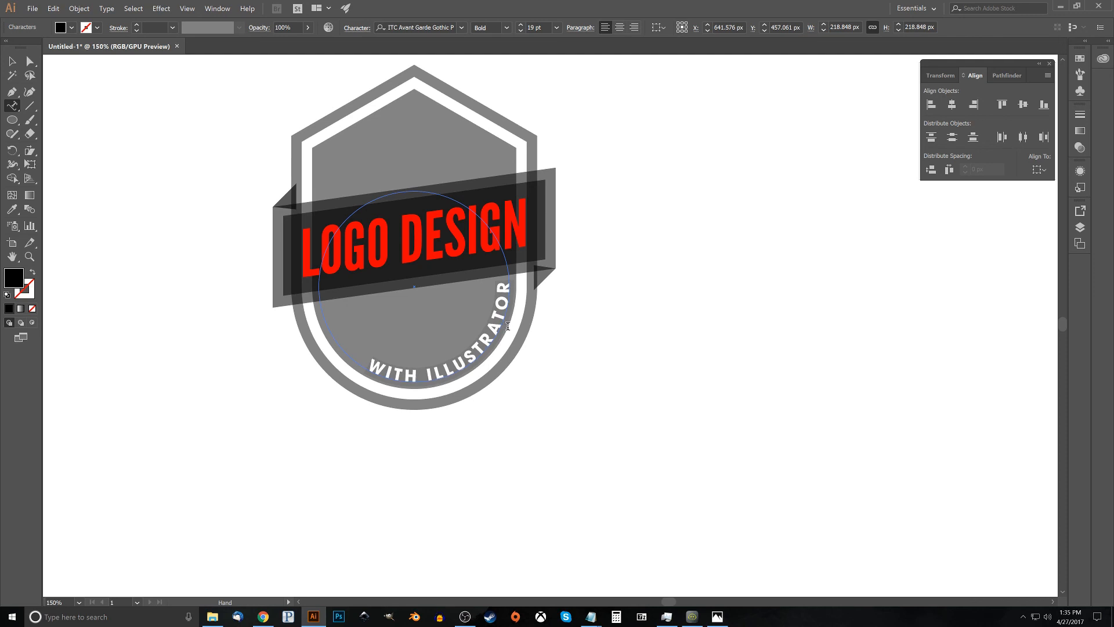
# Slide the WITH ILLUSTRATOR text along its circular path until it is centred in the badge's rounded bottom
pyautogui.click(30, 63)
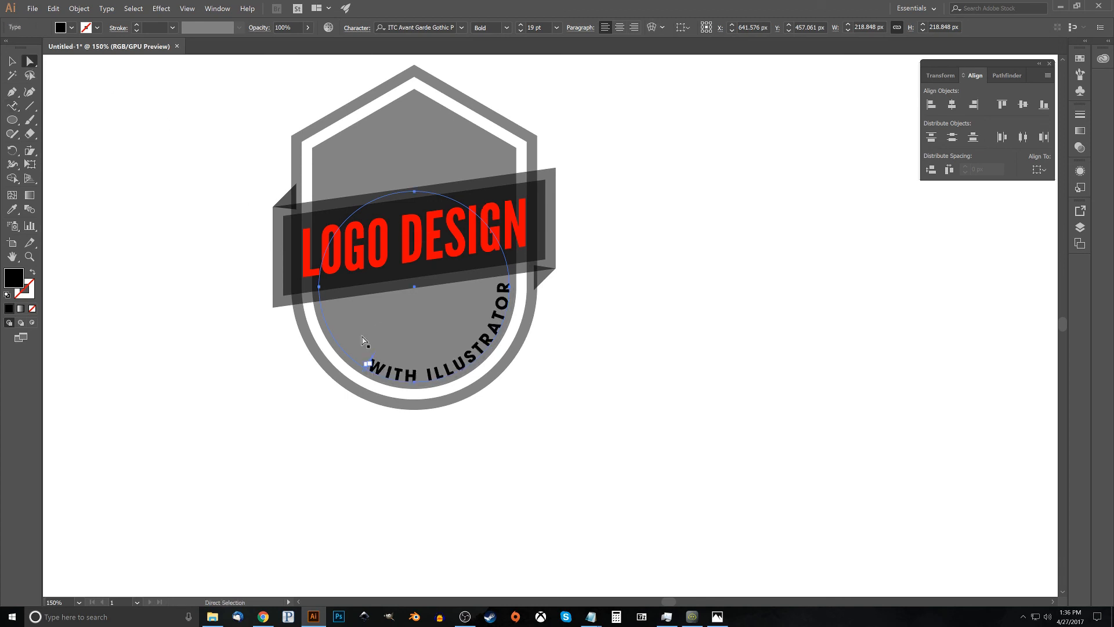
pyautogui.moveTo(368, 363); pyautogui.dragTo(344, 324)
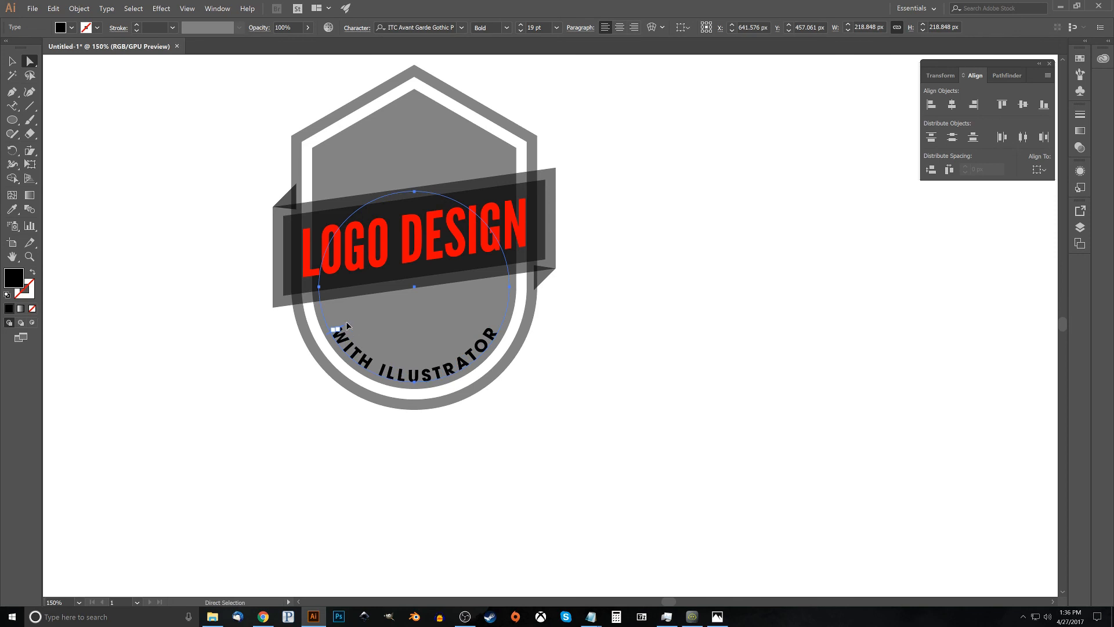
pyautogui.moveTo(348, 324); pyautogui.dragTo(349, 325)
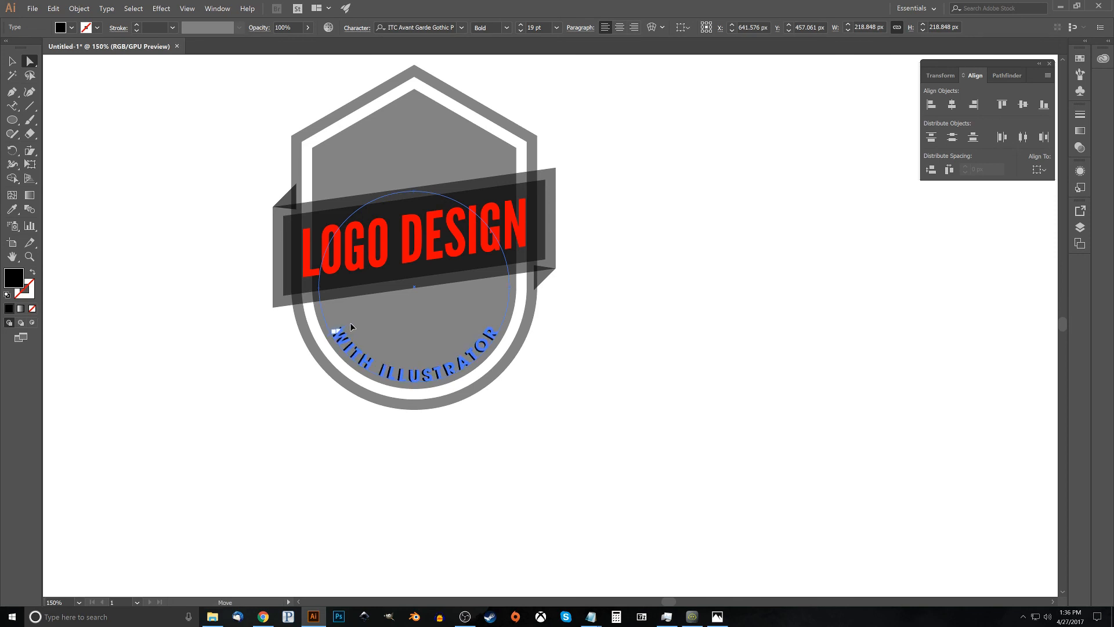
pyautogui.moveTo(351, 326); pyautogui.dragTo(351, 328)
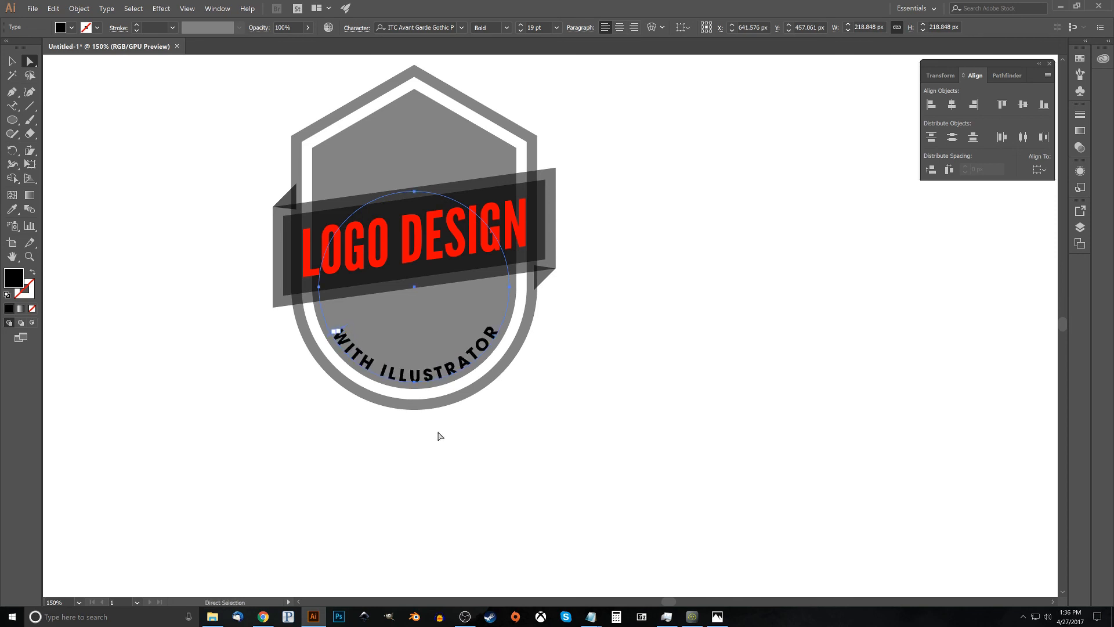
# Convert the curved WITH ILLUSTRATOR text to outlines and deselect it
pyautogui.click(13, 62)
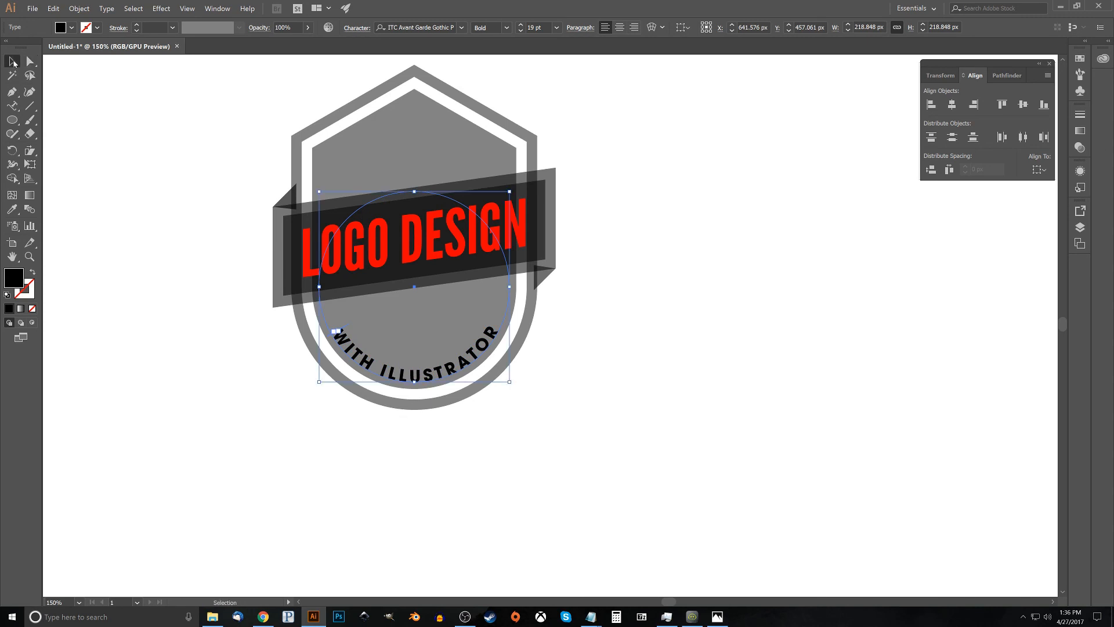
pyautogui.click(107, 9)
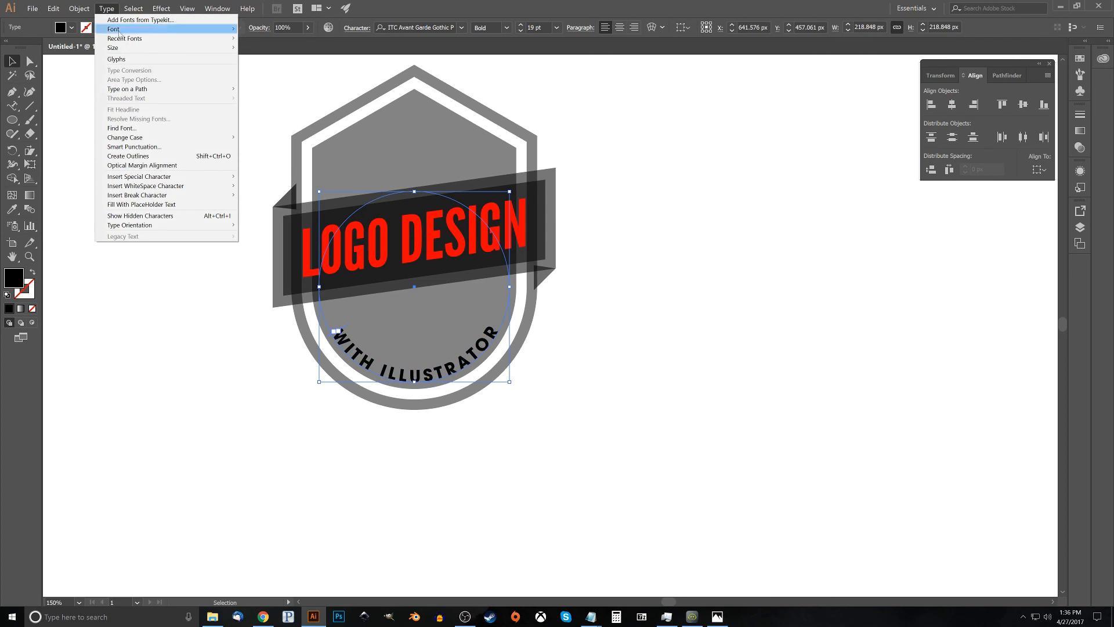
pyautogui.click(153, 156)
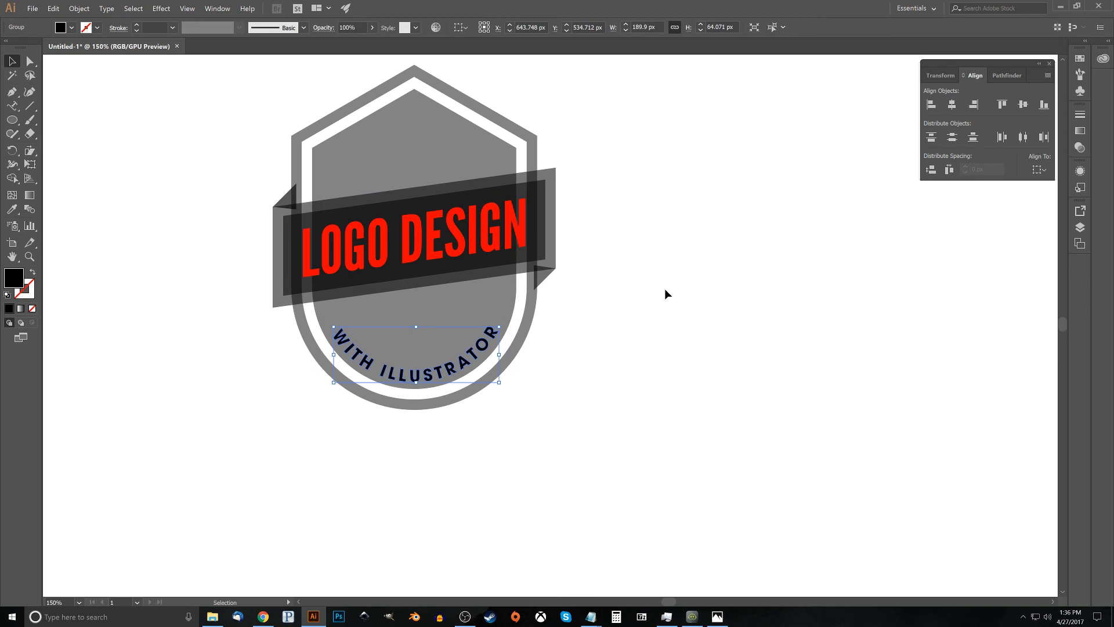
pyautogui.click(724, 251)
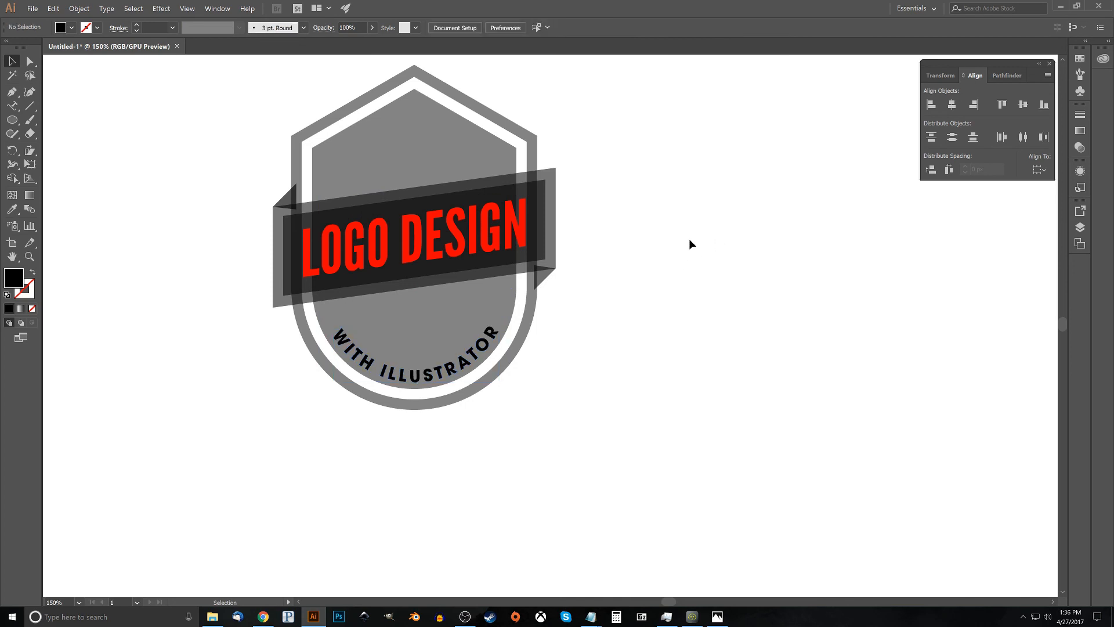
# Check the reference thumbnail in Photos, return to Illustrator and draw a black five-pointed star about 36 px wide beside the badge
pyautogui.click(717, 616)
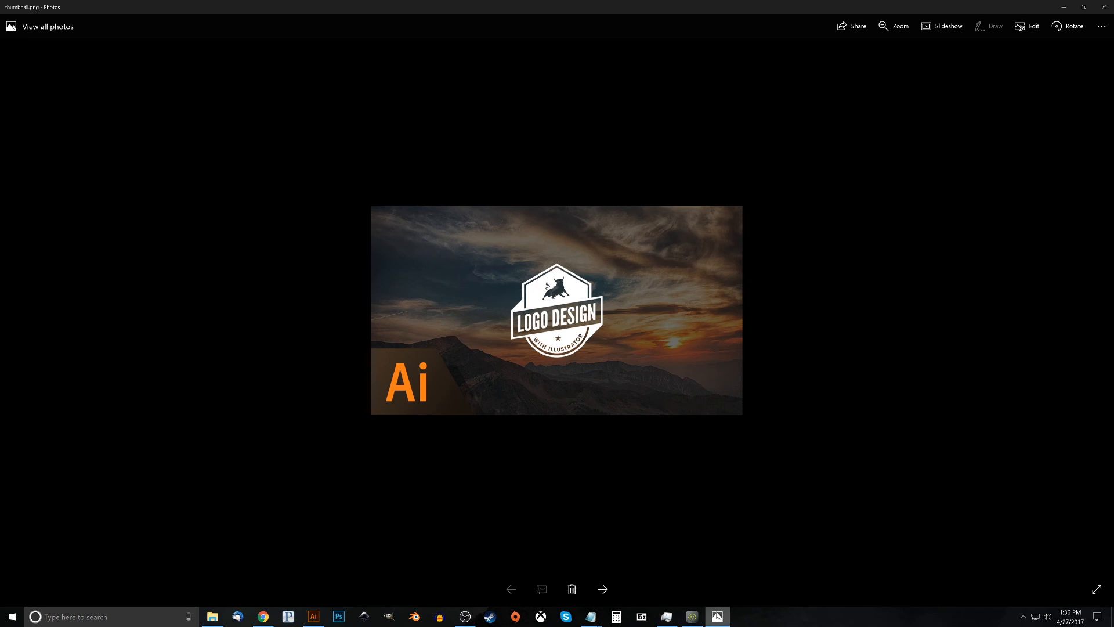
pyautogui.click(716, 614)
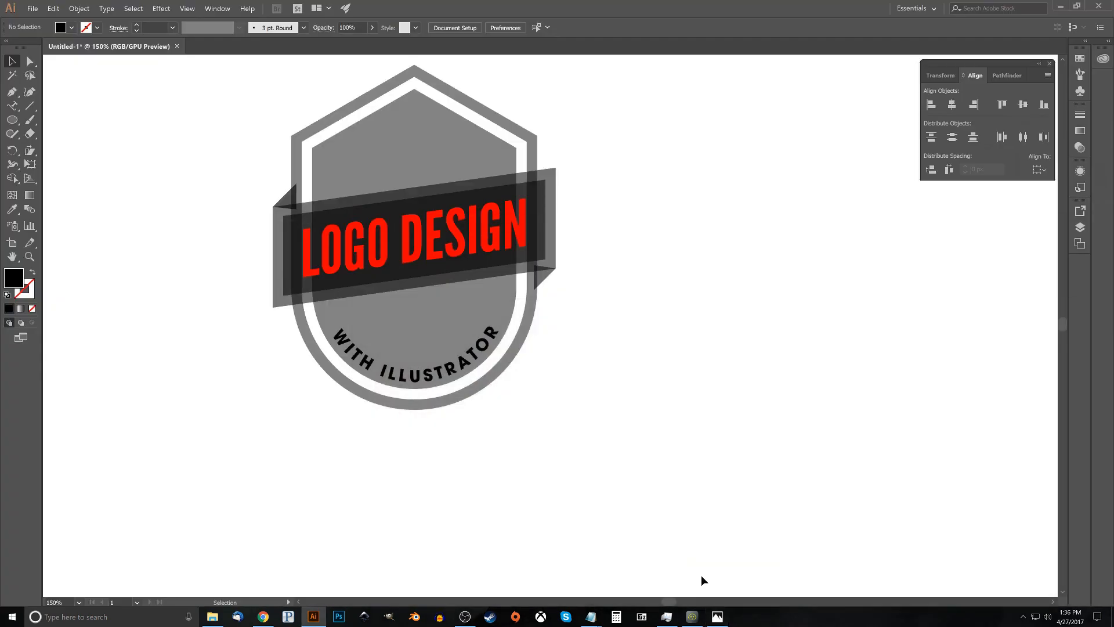
pyautogui.click(12, 120)
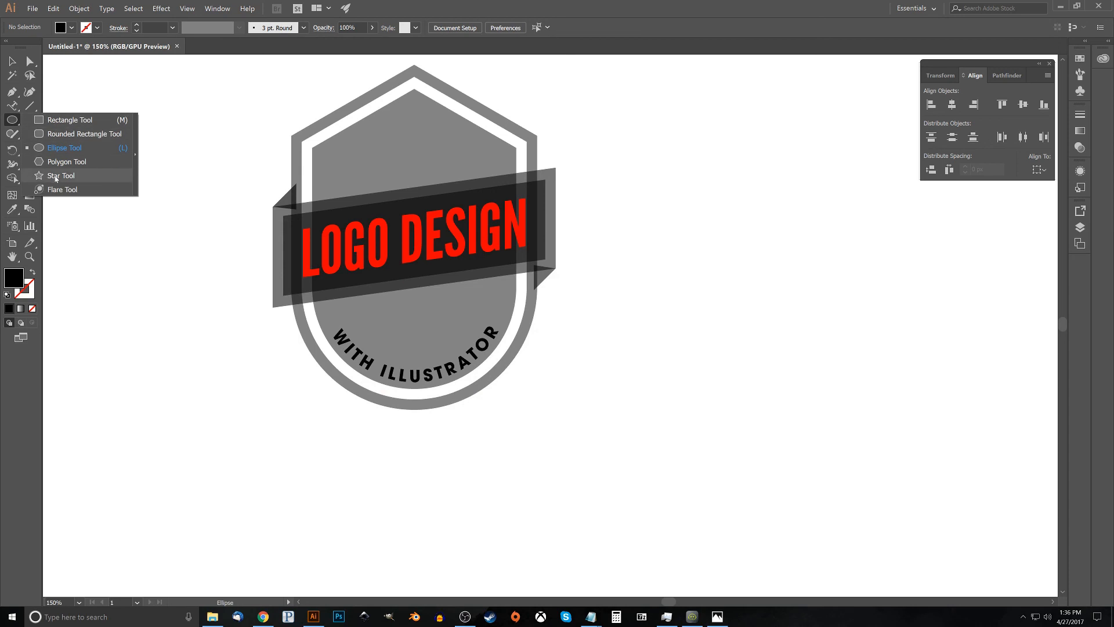
pyautogui.click(55, 175)
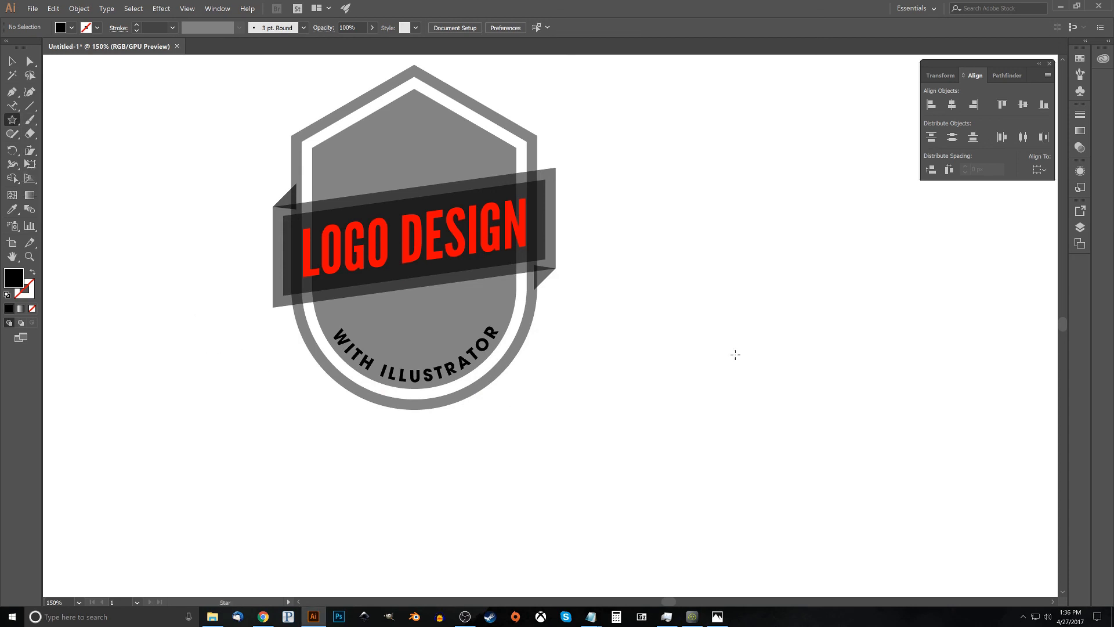
pyautogui.moveTo(675, 304)
pyautogui.mouseDown()
pyautogui.moveTo(720, 350)
pyautogui.moveTo(688, 305)
pyautogui.mouseUp()
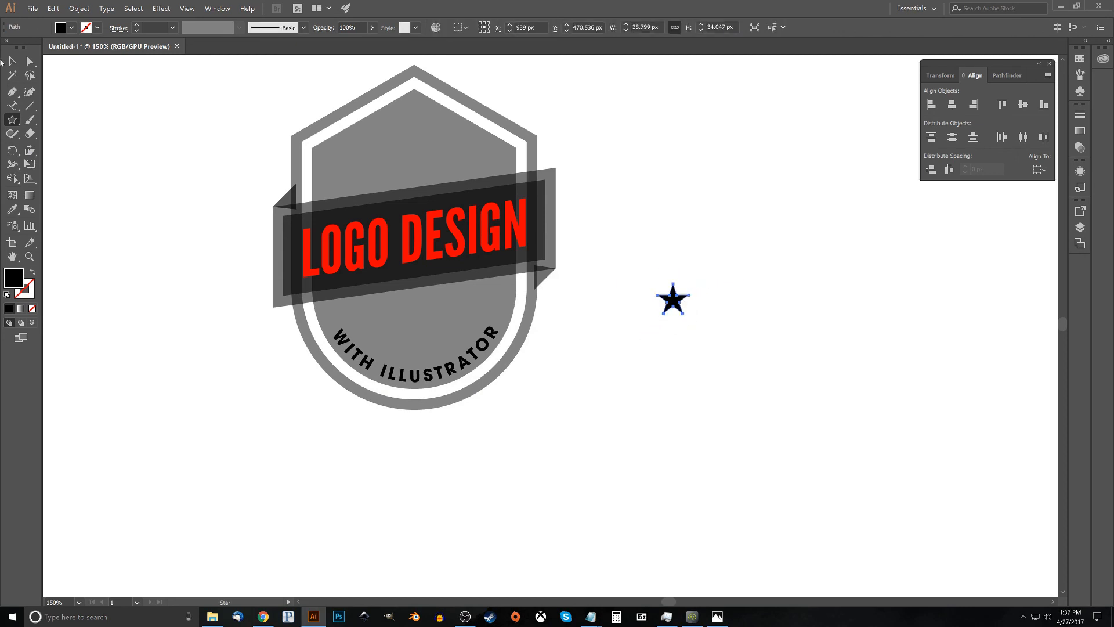
# Move the star onto the badge, centred between the ribbon and the curved WITH ILLUSTRATOR text, and deselect it
pyautogui.click(10, 63)
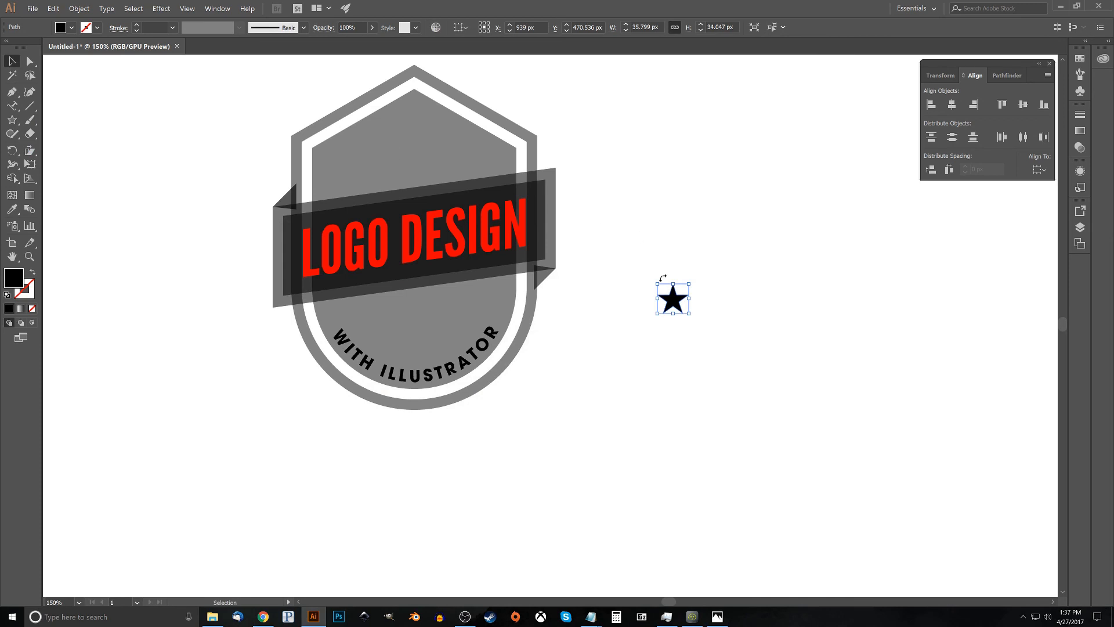
pyautogui.moveTo(679, 304); pyautogui.dragTo(423, 329)
pyautogui.click(665, 413)
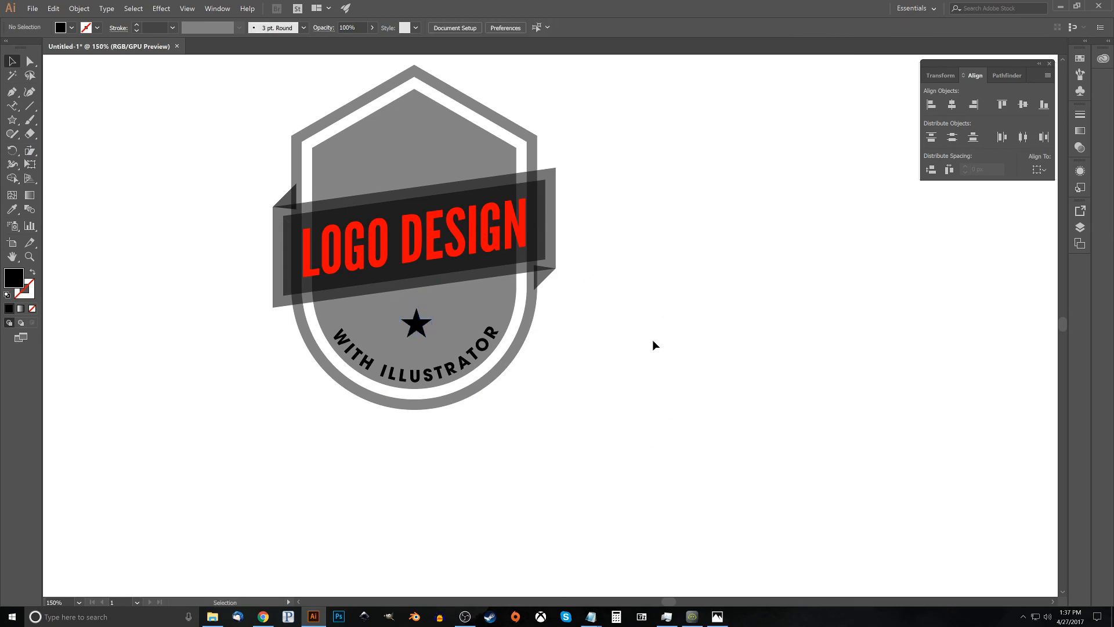
# Check the bull emblem in the reference thumbnail in Photos, then return to Illustrator and the badge's upper area
pyautogui.click(718, 616)
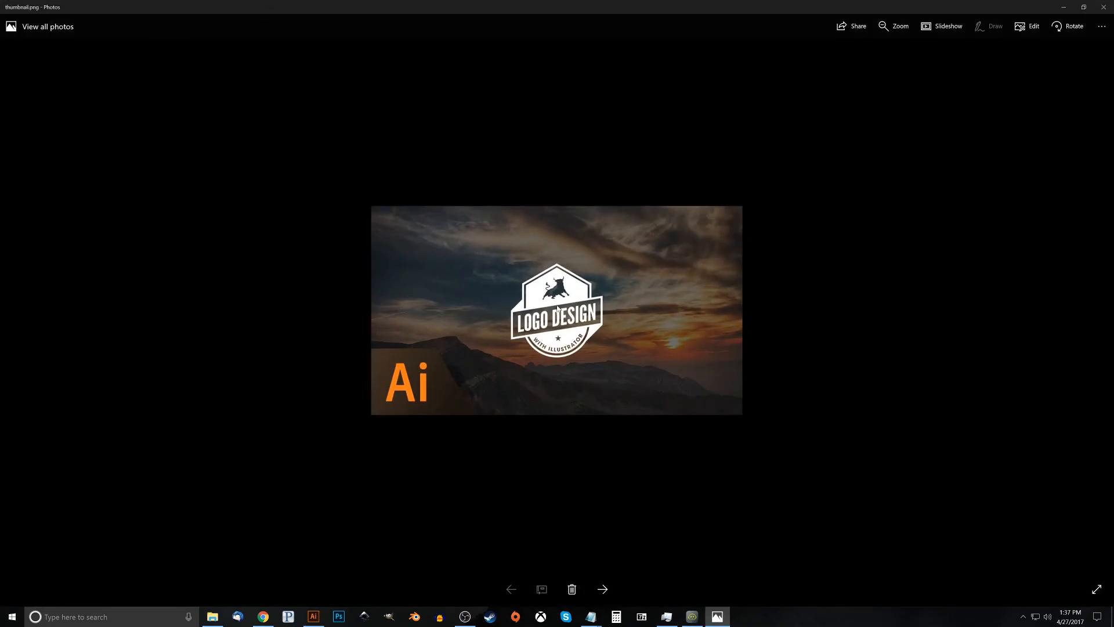
pyautogui.click(1063, 9)
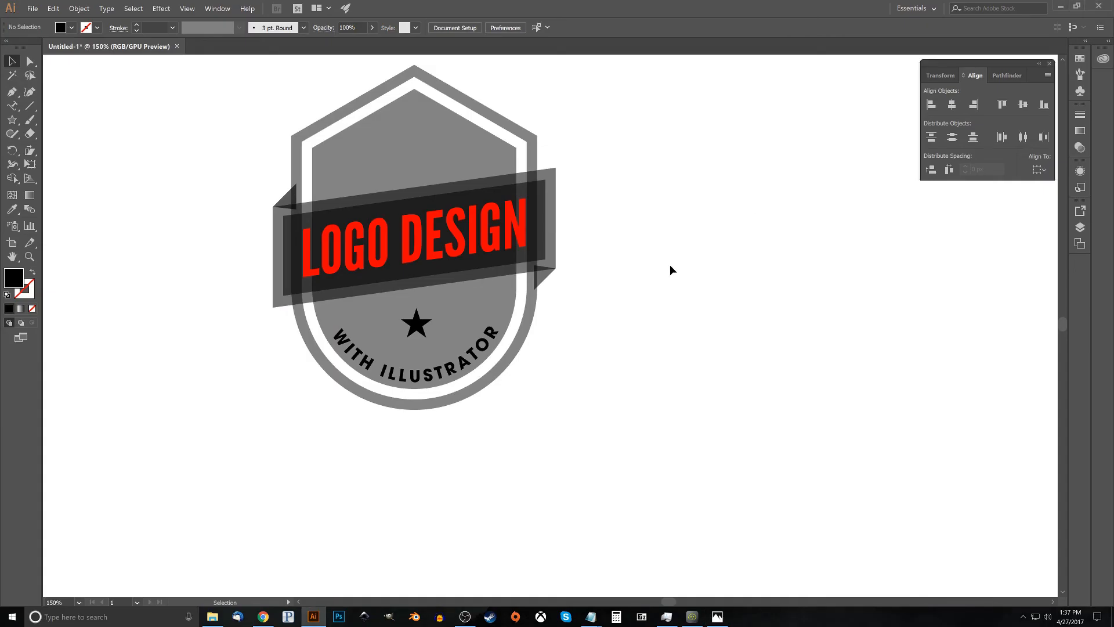
pyautogui.scroll(2, 670, 264)
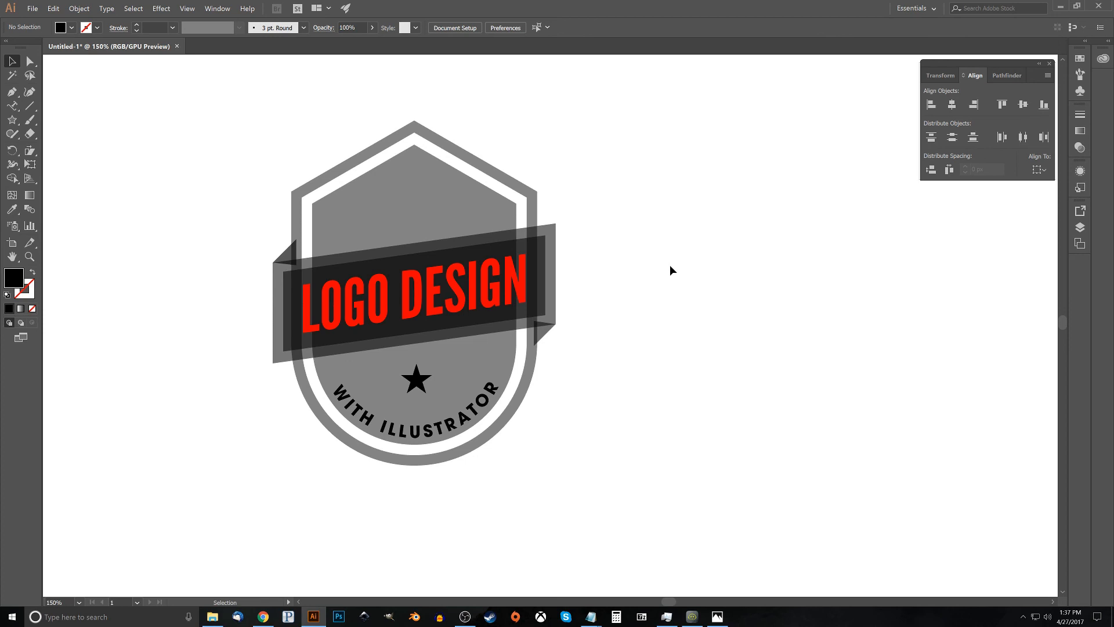
pyautogui.scroll(2, 670, 270)
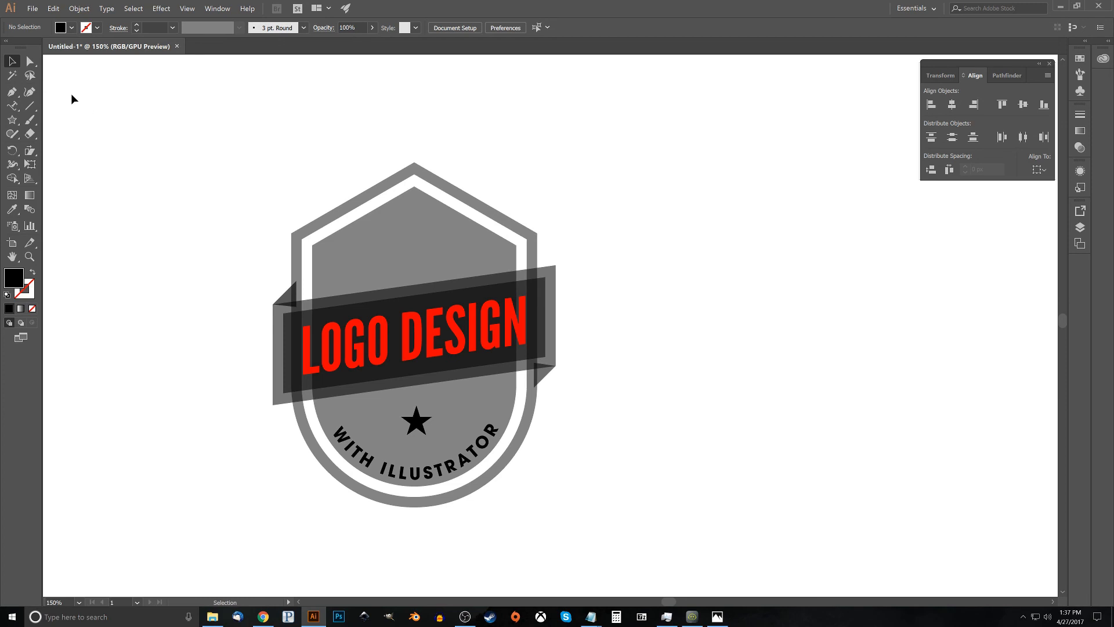
# Place the bull-155411 graphic from the Desktop, scaled to about 95 px wide, in the badge's upper part above the ribbon
pyautogui.click(32, 8)
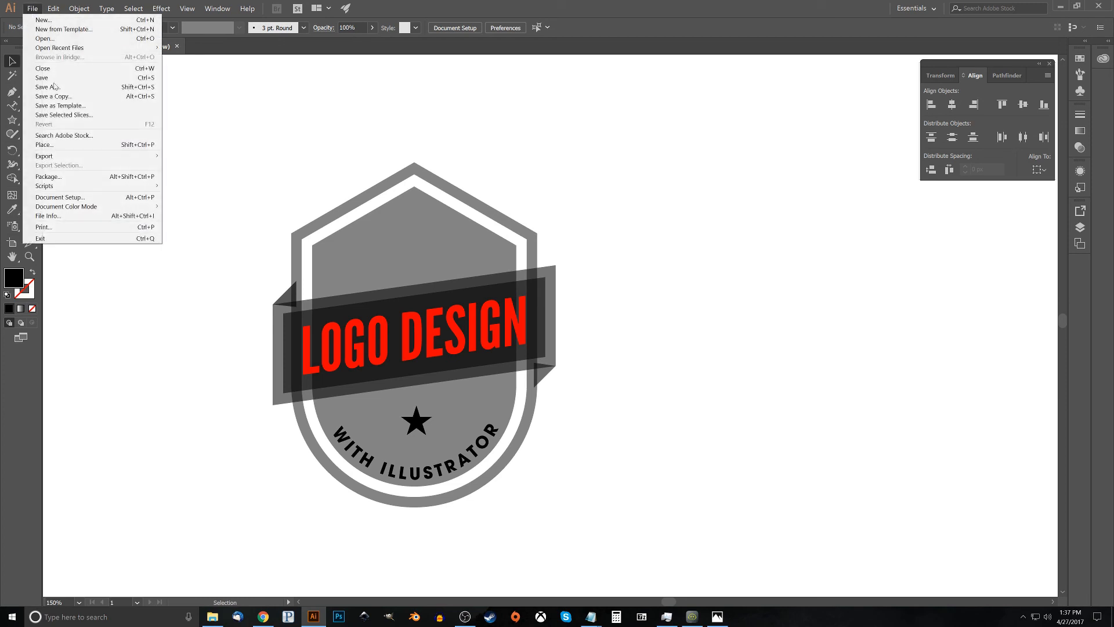
pyautogui.click(56, 145)
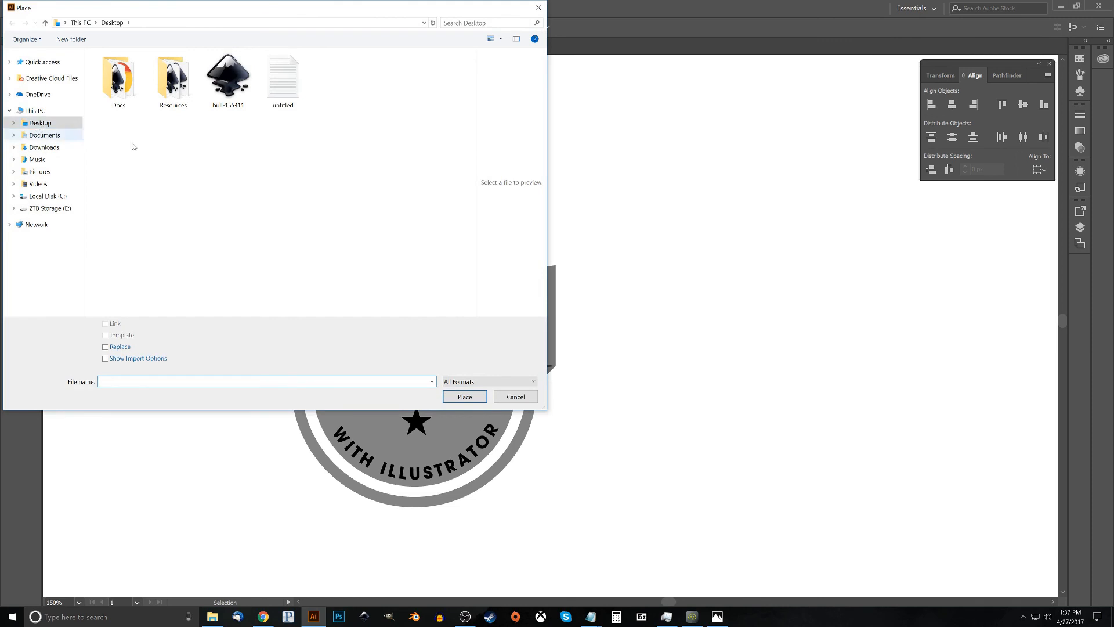
pyautogui.doubleClick(229, 87)
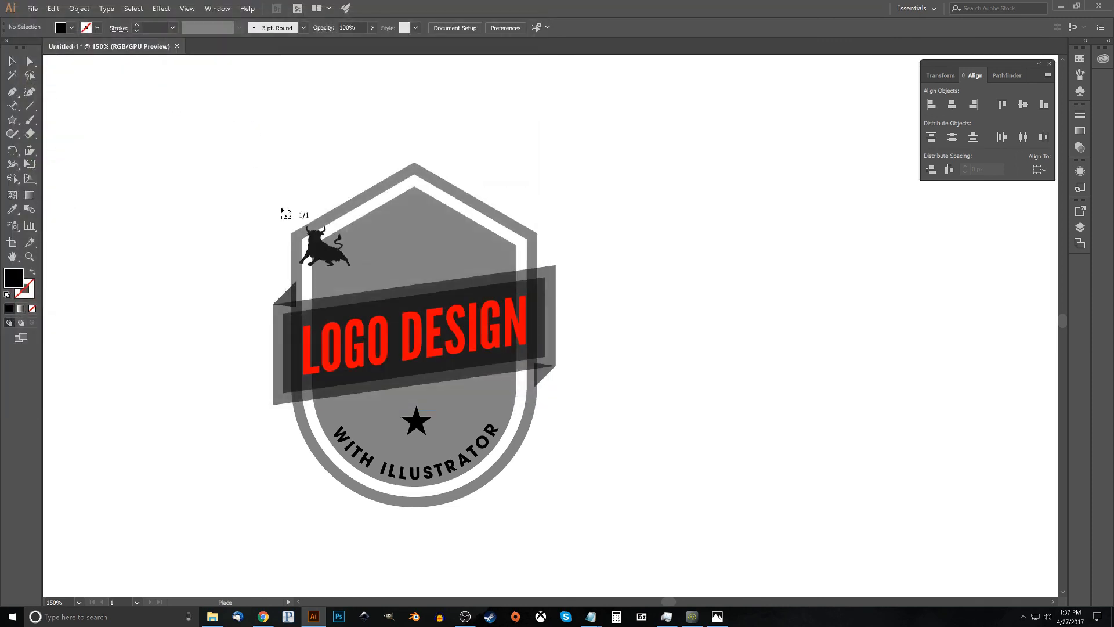
pyautogui.click(375, 198)
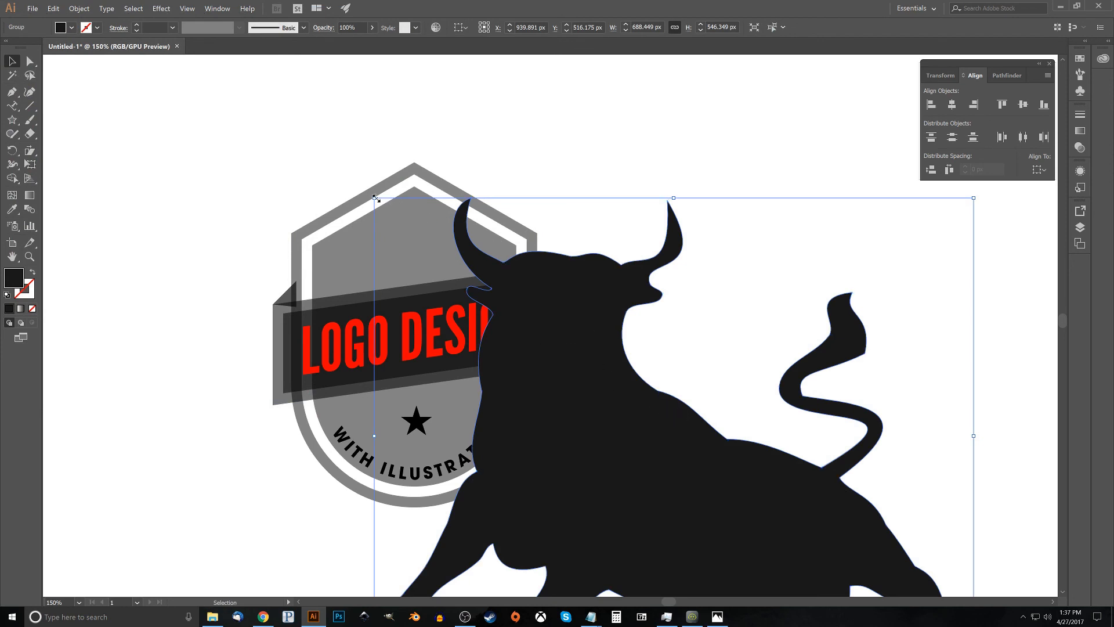
pyautogui.moveTo(375, 199); pyautogui.dragTo(632, 402)
pyautogui.moveTo(668, 455); pyautogui.dragTo(428, 261)
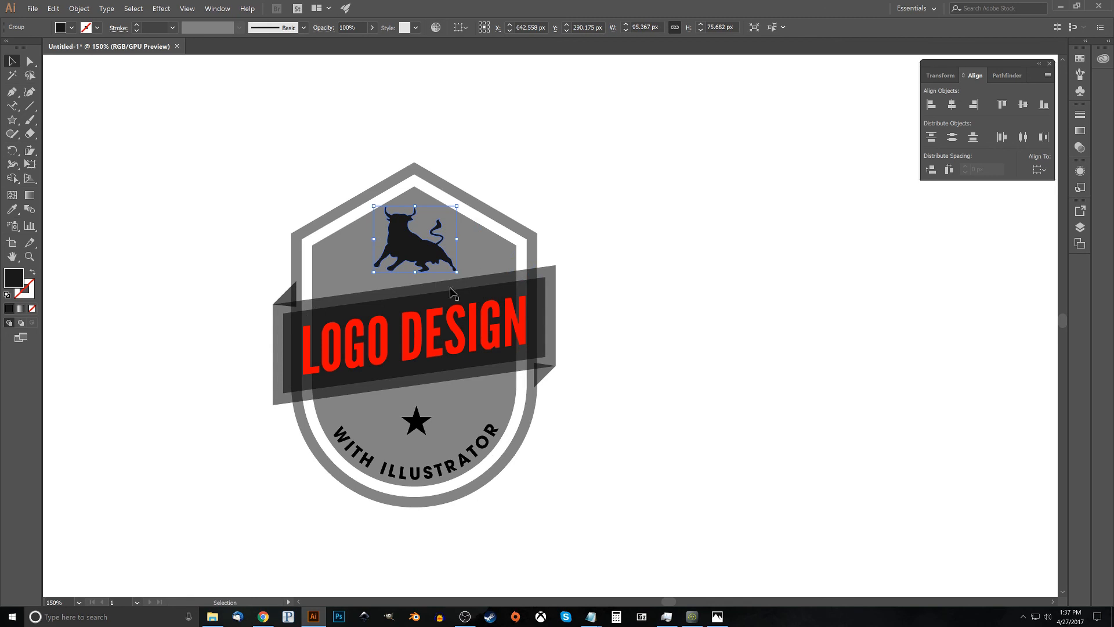
# Reflect the bull to face the other way with a slight tilt, centre it above the ribbon and deselect it
pyautogui.click(10, 152)
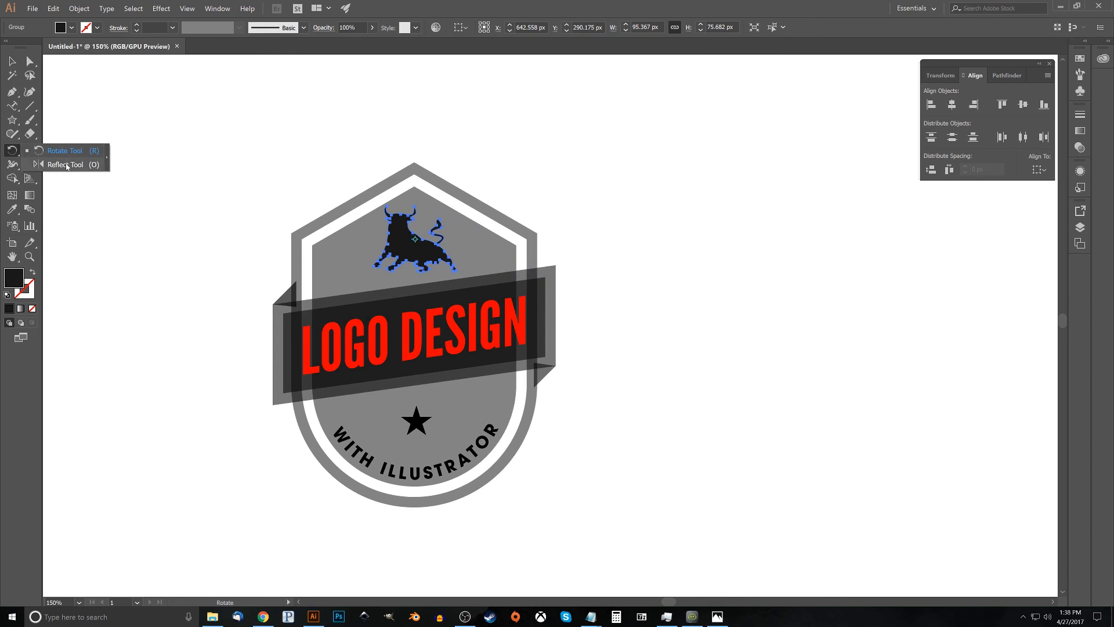
pyautogui.click(67, 165)
pyautogui.moveTo(435, 251); pyautogui.dragTo(390, 264)
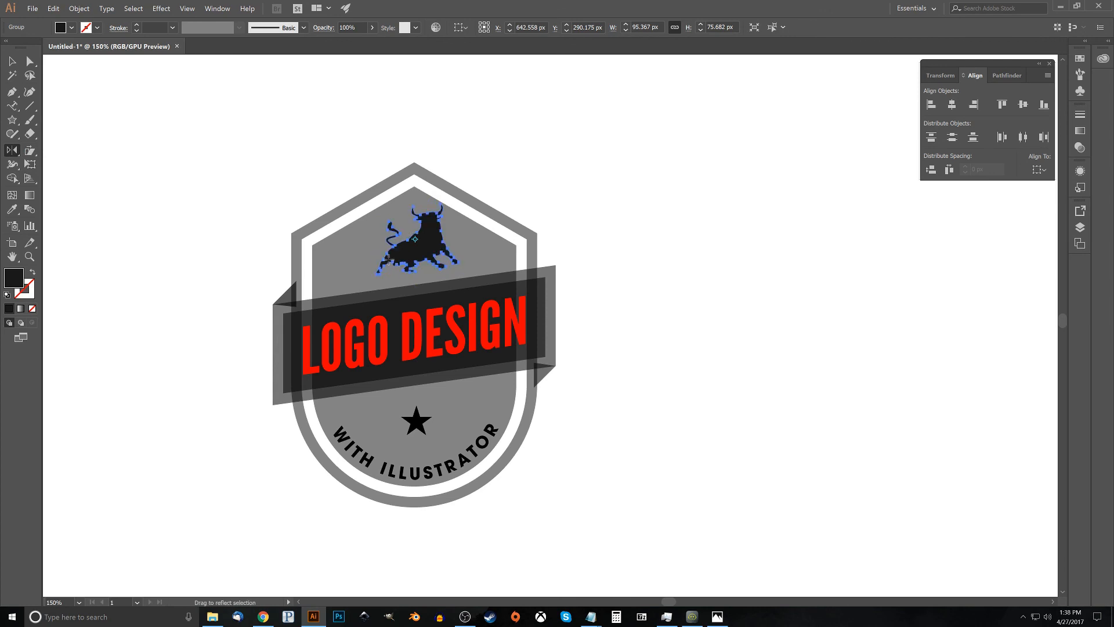
pyautogui.press('v')
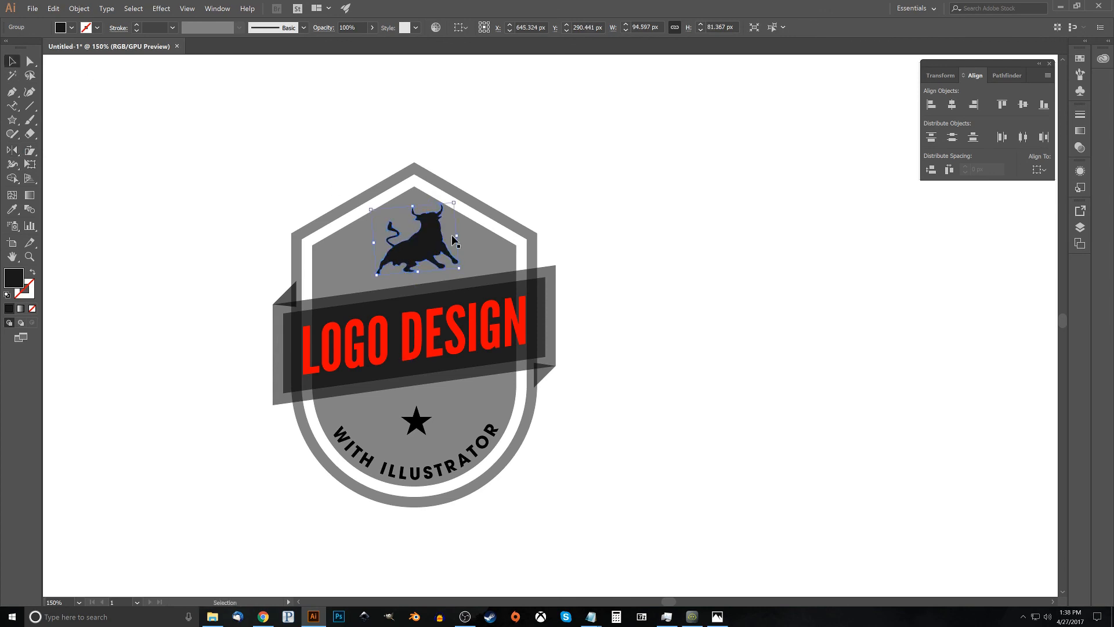
pyautogui.moveTo(426, 243); pyautogui.dragTo(425, 243)
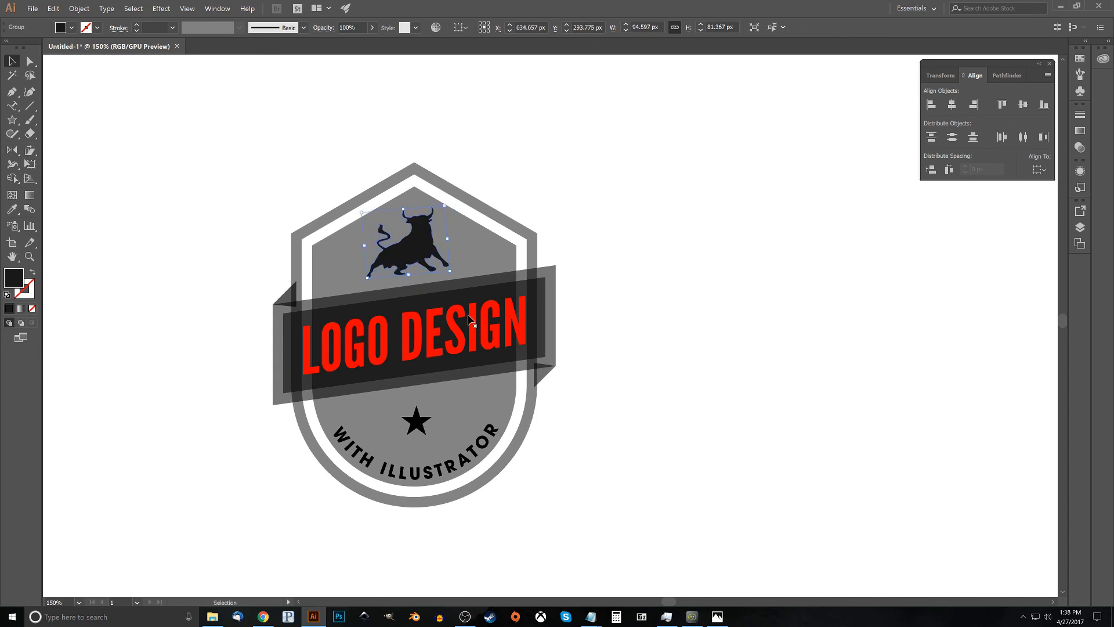
pyautogui.click(763, 244)
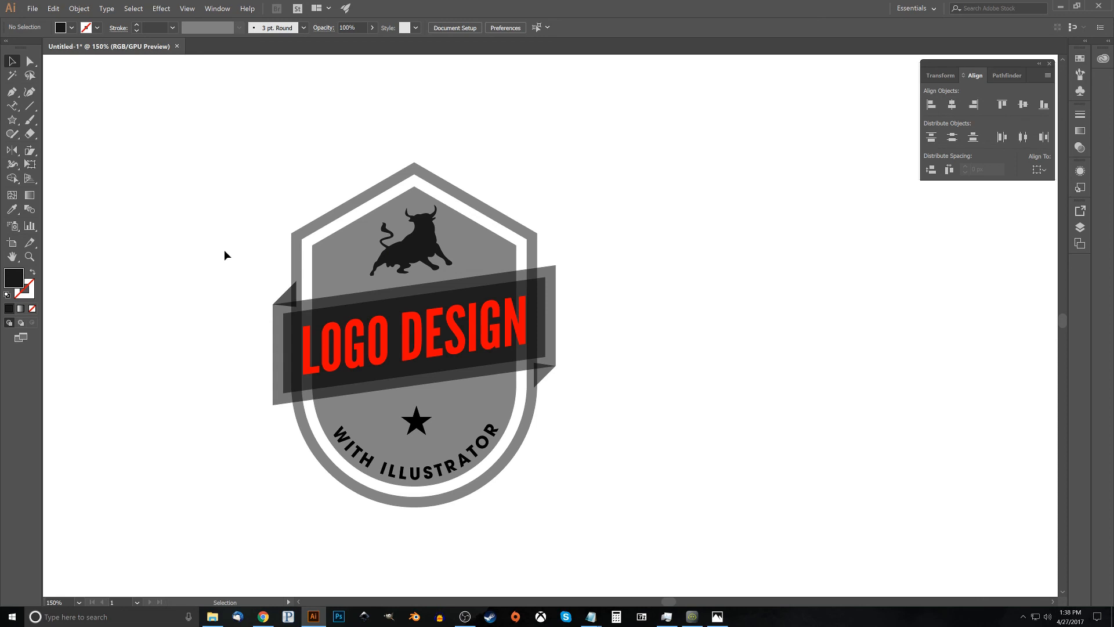
# Unite the two ribbon folds, the outer ribbon shape, the outer shield border and the inner shield into one shape
pyautogui.click(285, 297)
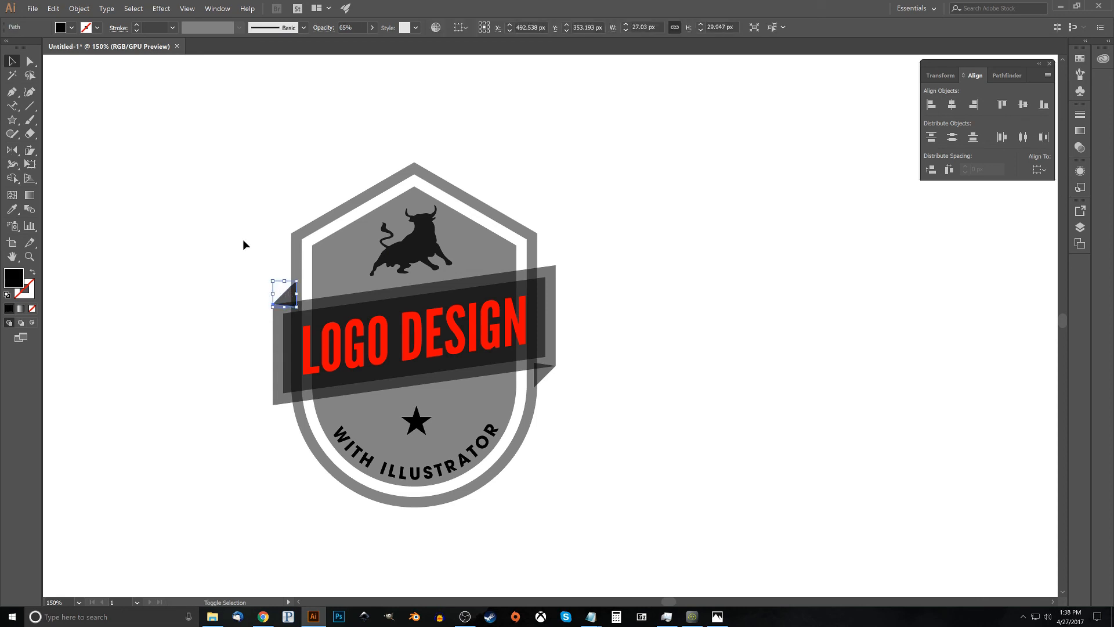
pyautogui.keyDown('shift'); pyautogui.click(546, 377); pyautogui.keyUp('shift')
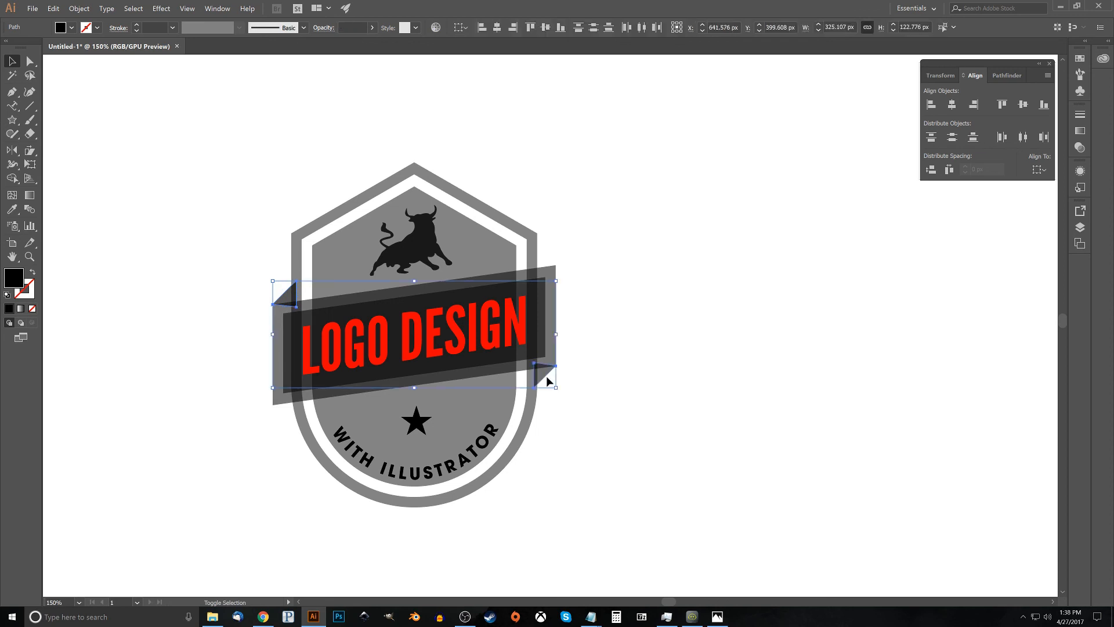
pyautogui.keyDown('shift'); pyautogui.click(555, 270); pyautogui.keyUp('shift')
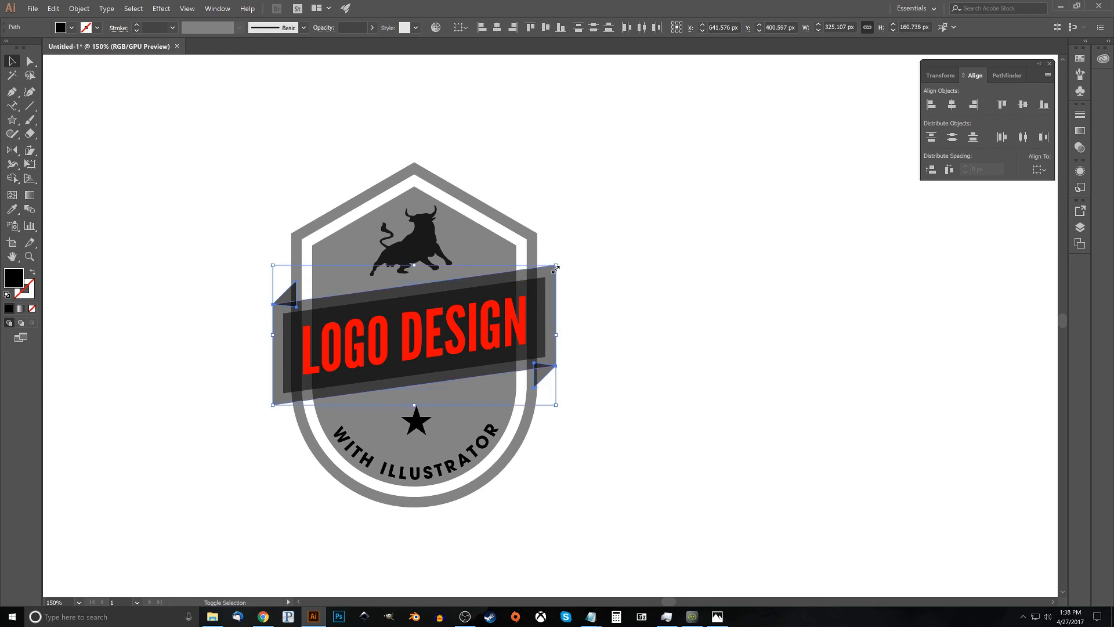
pyautogui.keyDown('shift'); pyautogui.click(534, 237); pyautogui.keyUp('shift')
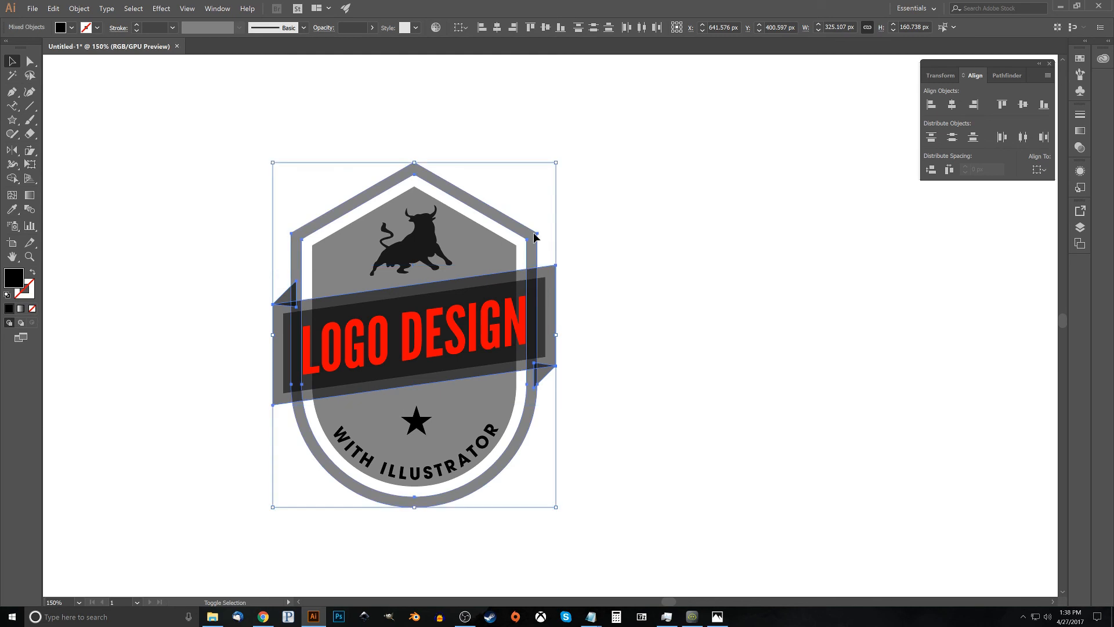
pyautogui.keyDown('shift'); pyautogui.click(491, 252); pyautogui.keyUp('shift')
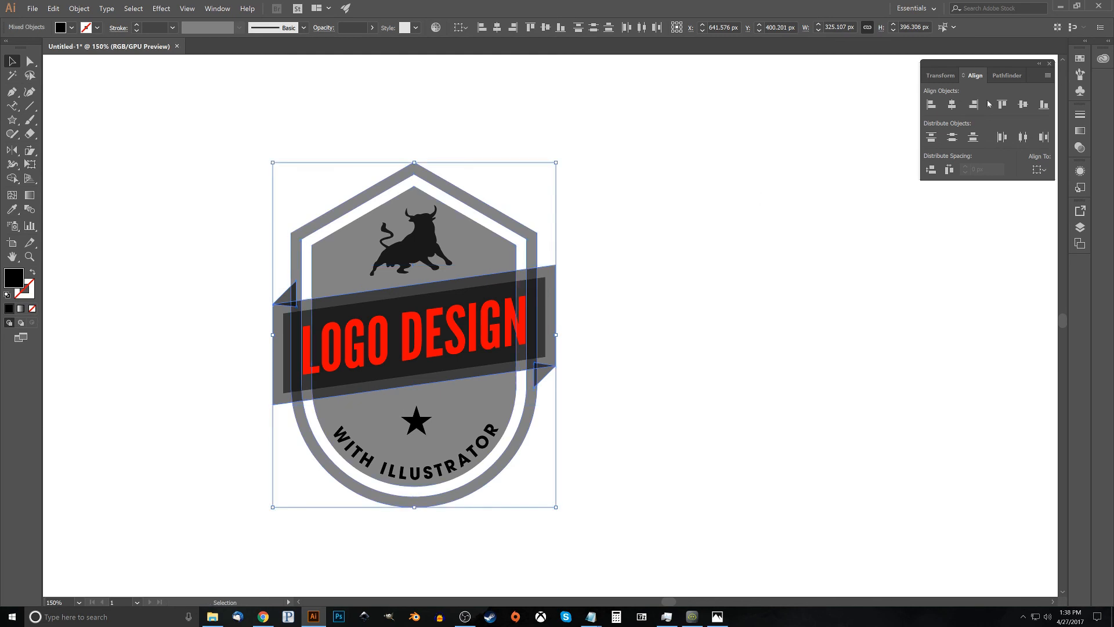
pyautogui.click(1002, 75)
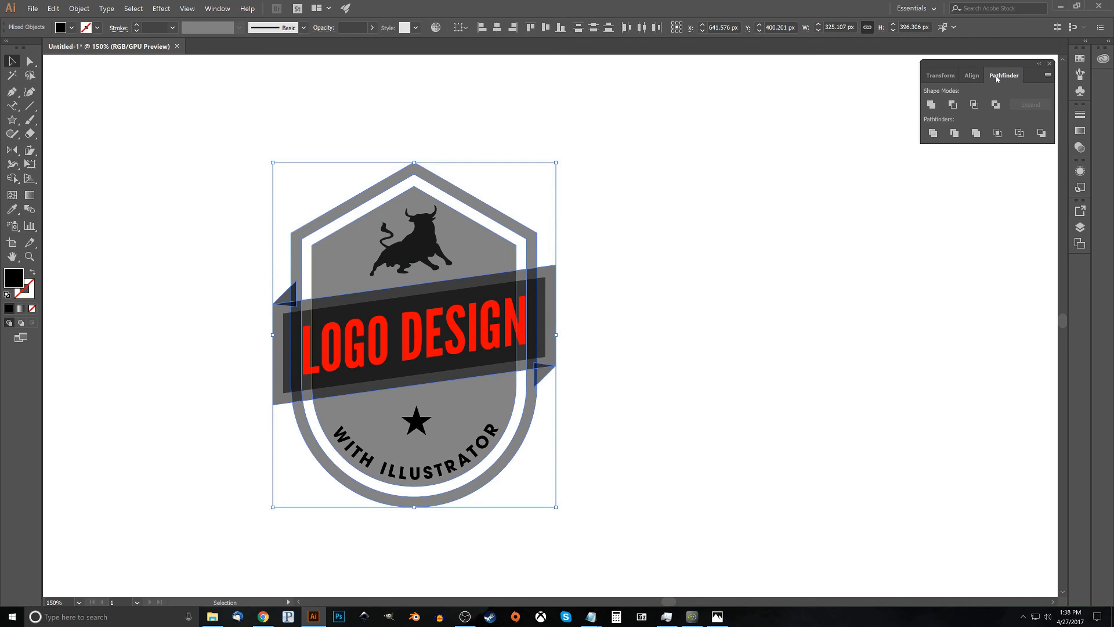
pyautogui.click(931, 105)
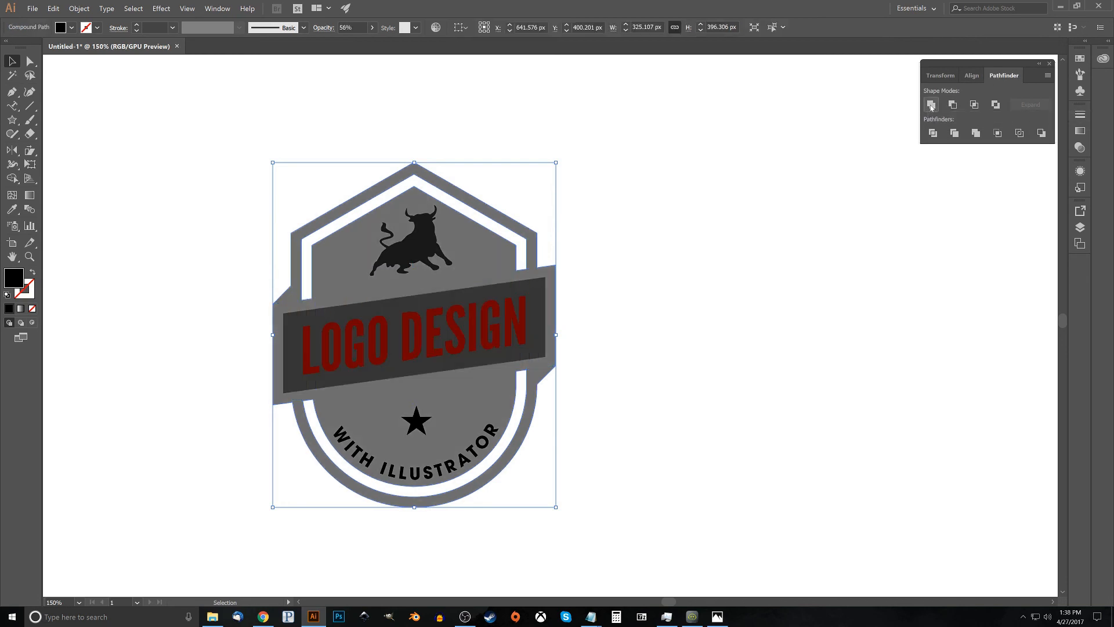
# Send the united badge shape to the back and subtract the inner ribbon panel from it with Minus Front
pyautogui.rightClick(474, 248)
pyautogui.moveTo(337, 229)
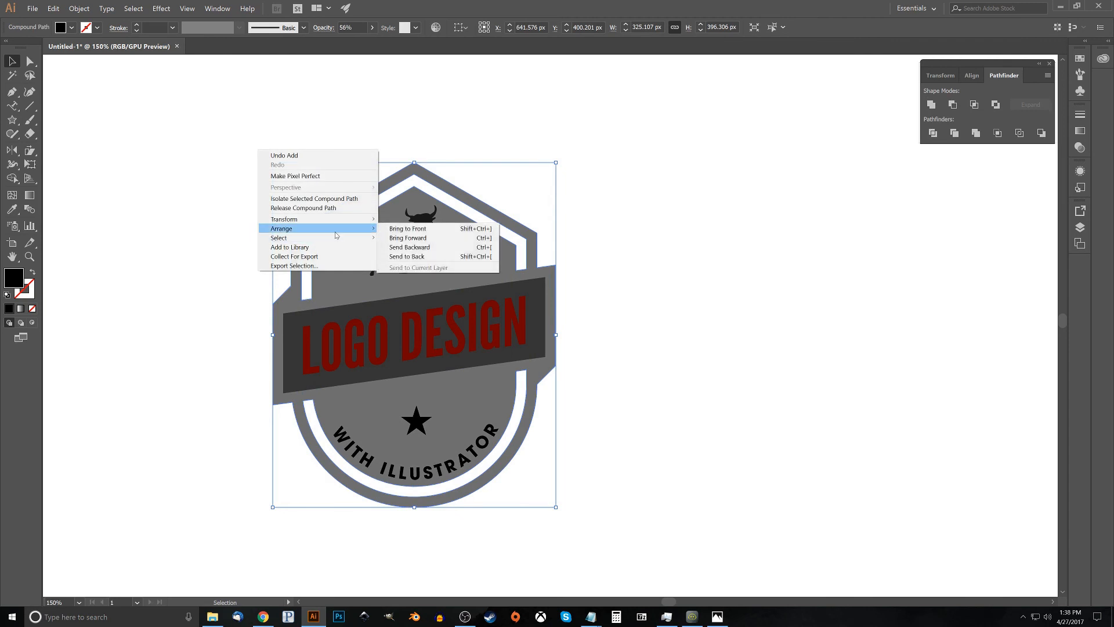
pyautogui.click(417, 256)
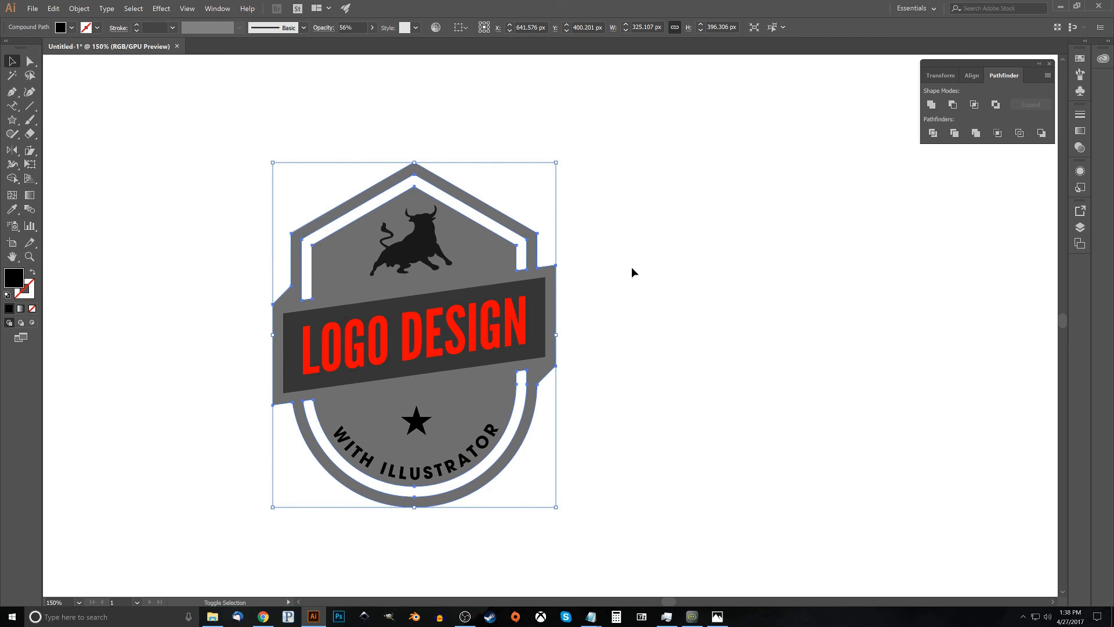
pyautogui.keyDown('shift'); pyautogui.click(540, 295); pyautogui.keyUp('shift')
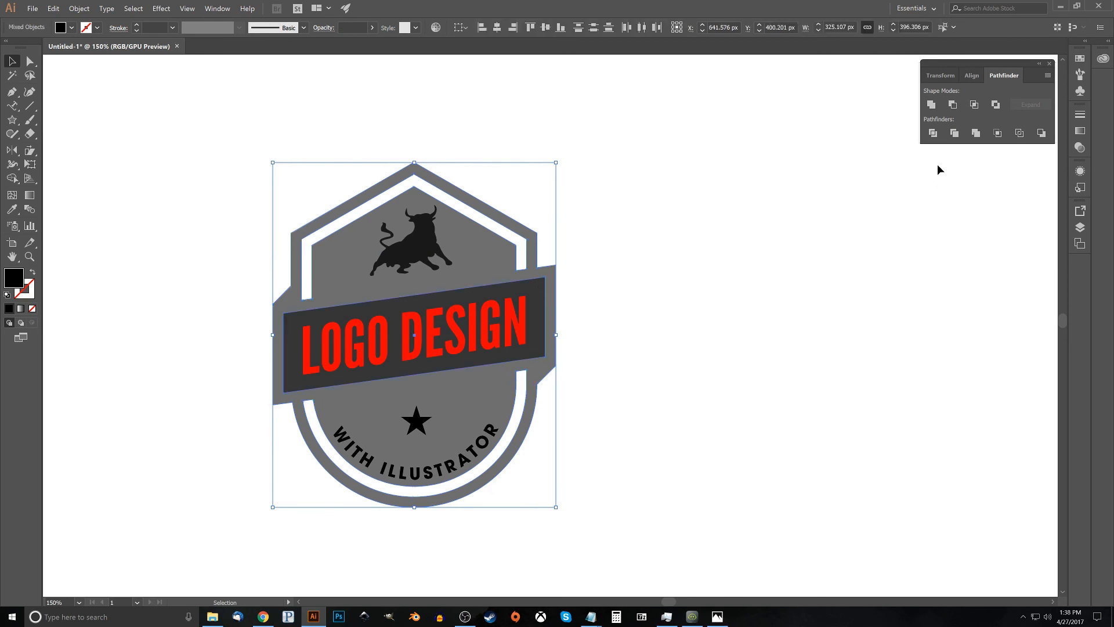
pyautogui.click(952, 105)
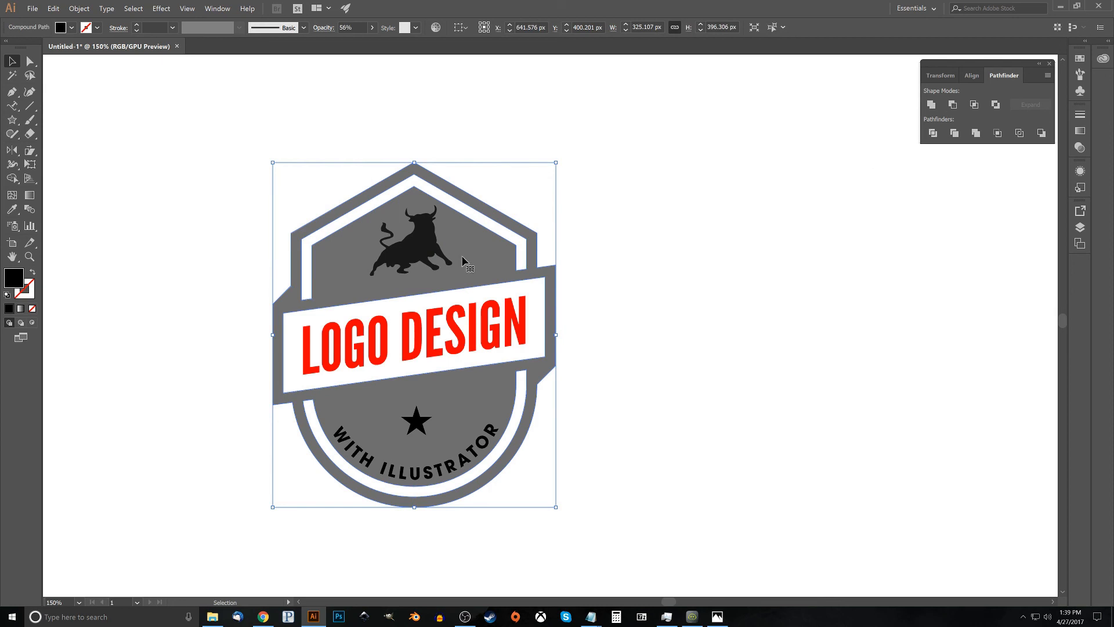
# Subtract the bull from the badge shape with Minus Front
pyautogui.click(426, 248)
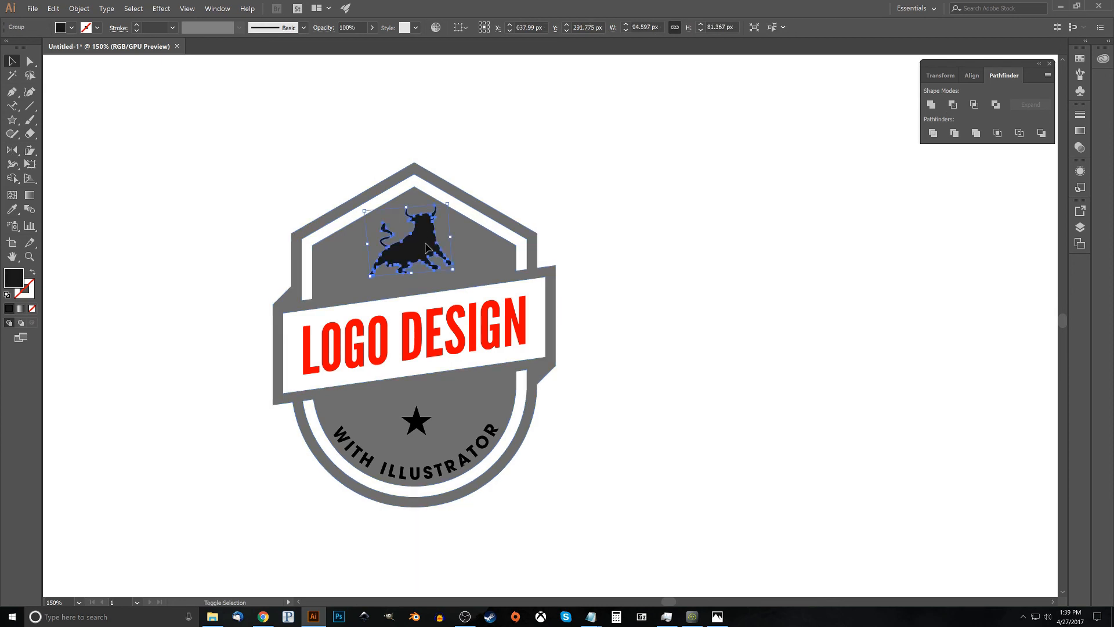
pyautogui.hotkey('ctrl', 'a')
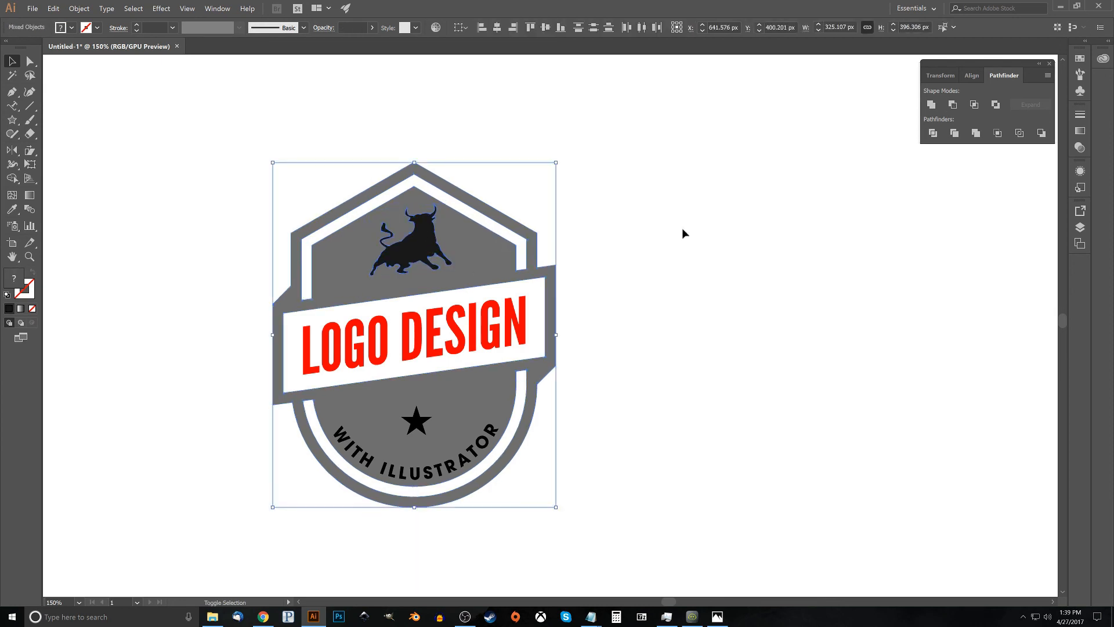
pyautogui.click(952, 104)
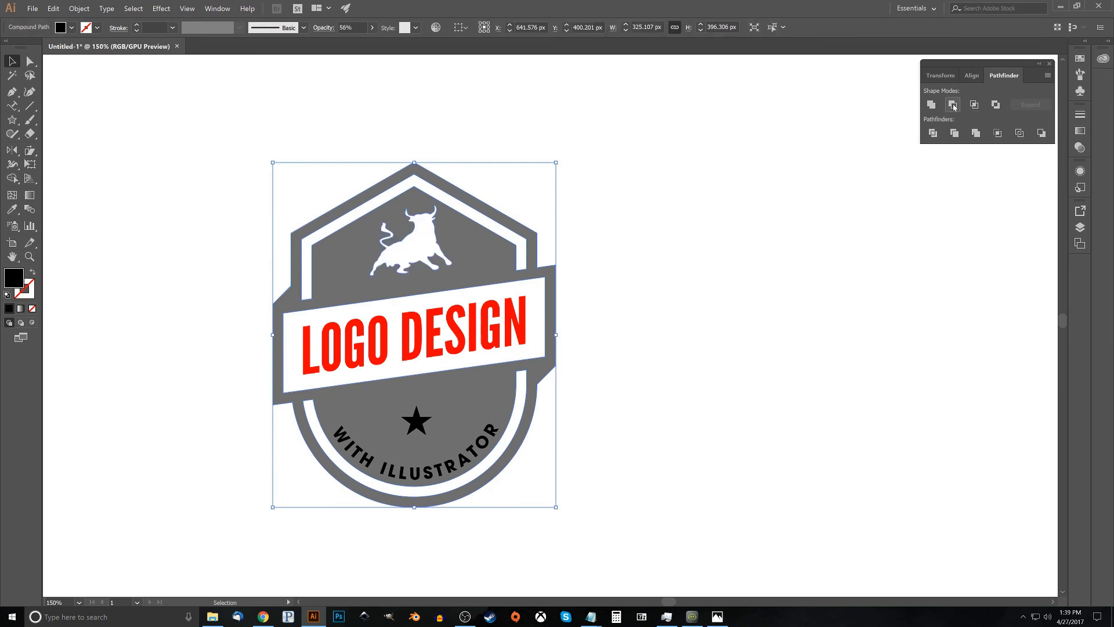
# Send the badge shape to the back and subtract the star from it with Minus Front
pyautogui.press('ctrl')
pyautogui.keyDown('shift'); pyautogui.click(417, 426); pyautogui.keyUp('shift')
pyautogui.click(425, 424)
pyautogui.rightClick(472, 232)
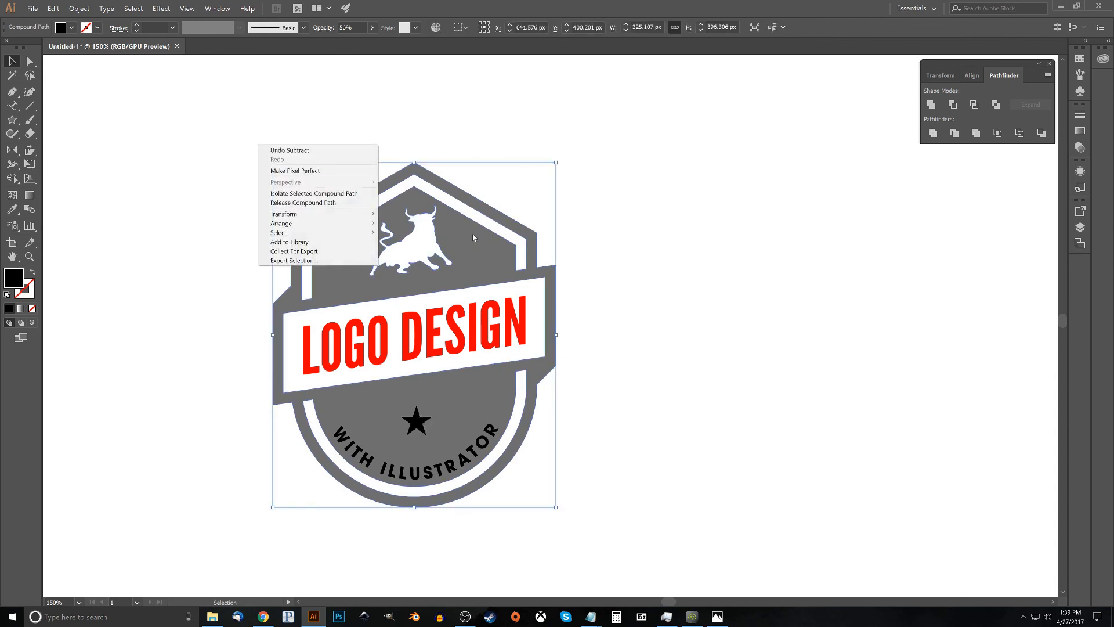
pyautogui.moveTo(321, 226)
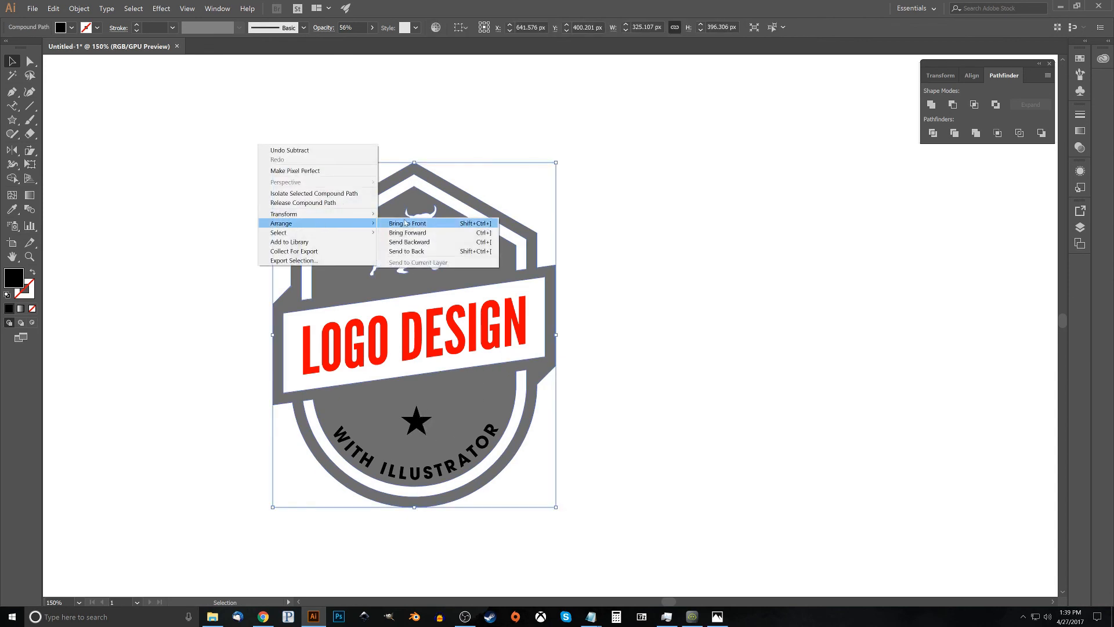
pyautogui.click(422, 252)
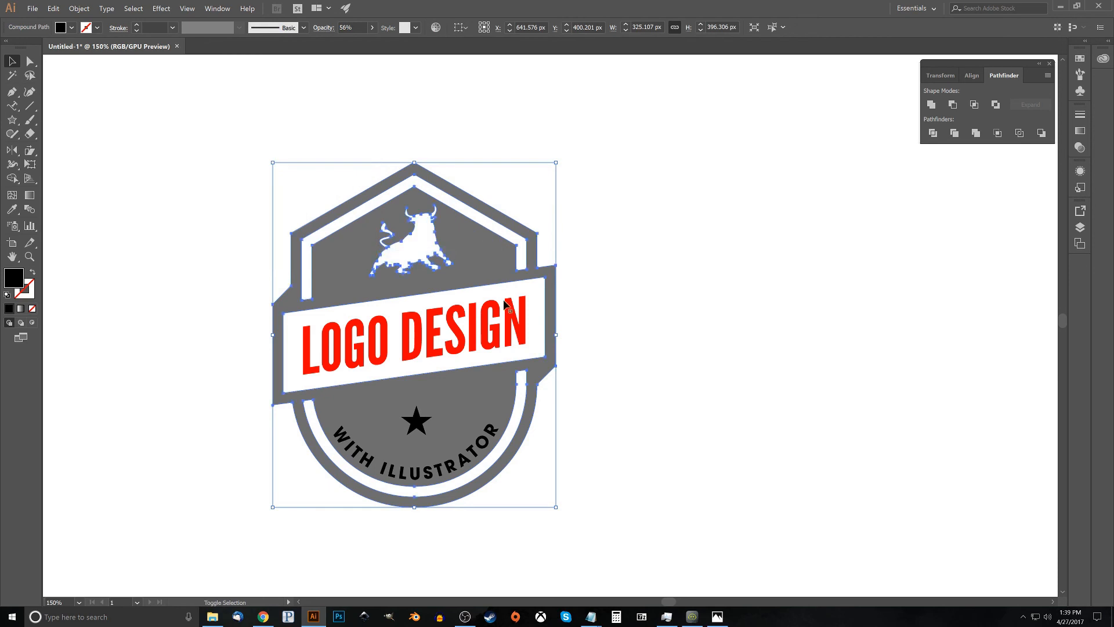
pyautogui.keyDown('shift'); pyautogui.click(415, 422); pyautogui.keyUp('shift')
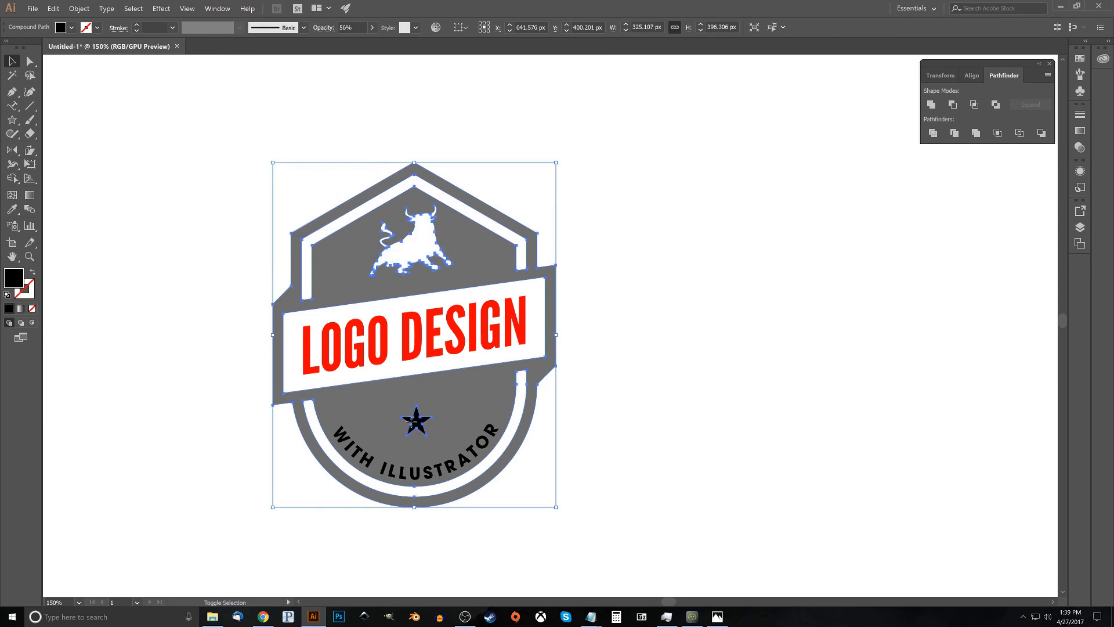
pyautogui.click(952, 104)
# Send the badge shape backward in the stacking order
pyautogui.rightClick(488, 385)
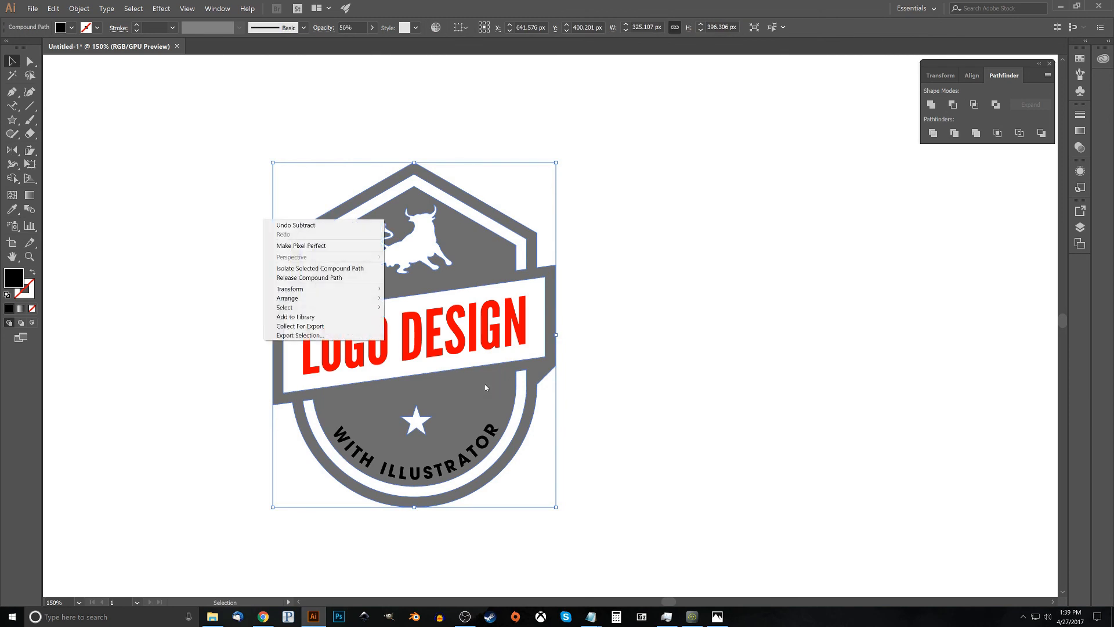
pyautogui.moveTo(351, 300)
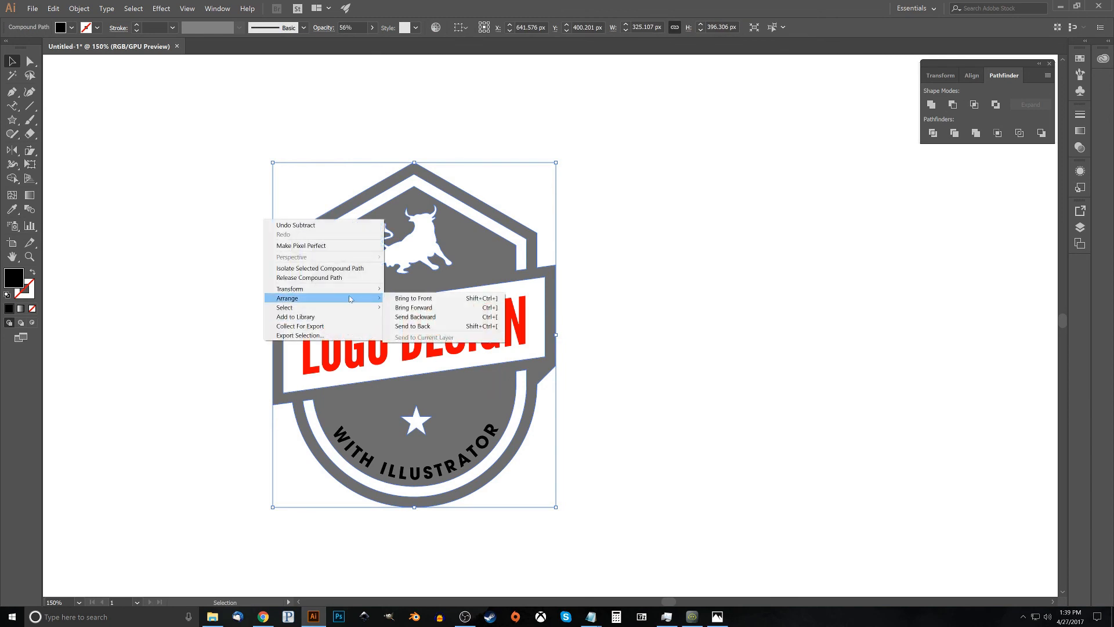
pyautogui.click(421, 316)
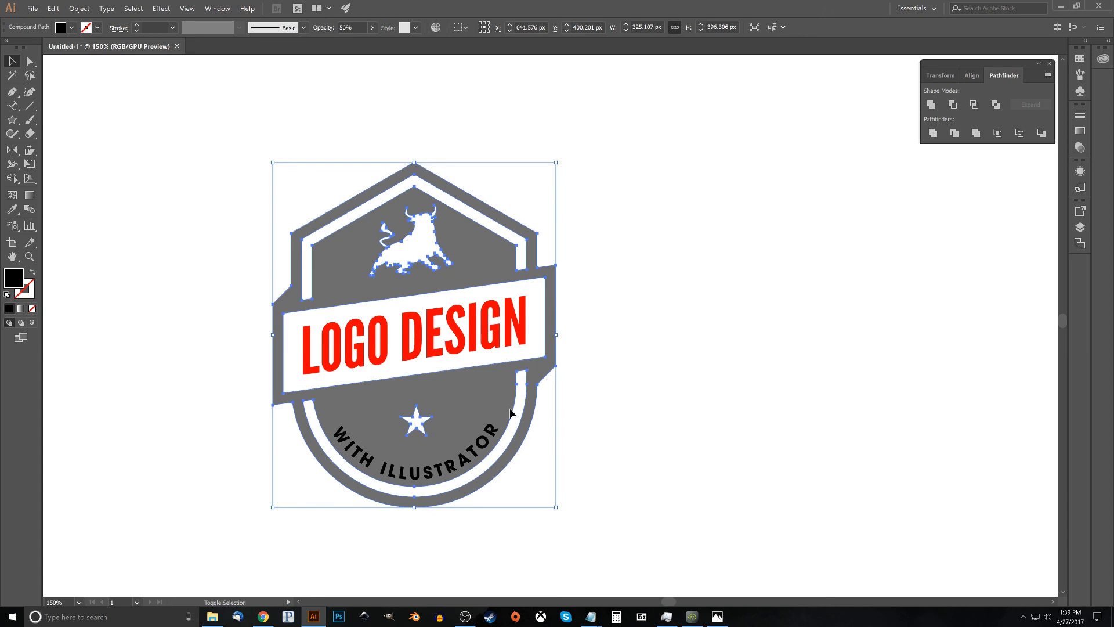
# Subtract the curved WITH ILLUSTRATOR text from the badge shape with Minus Front and ungroup the result
pyautogui.keyDown('shift'); pyautogui.click(484, 442); pyautogui.keyUp('shift')
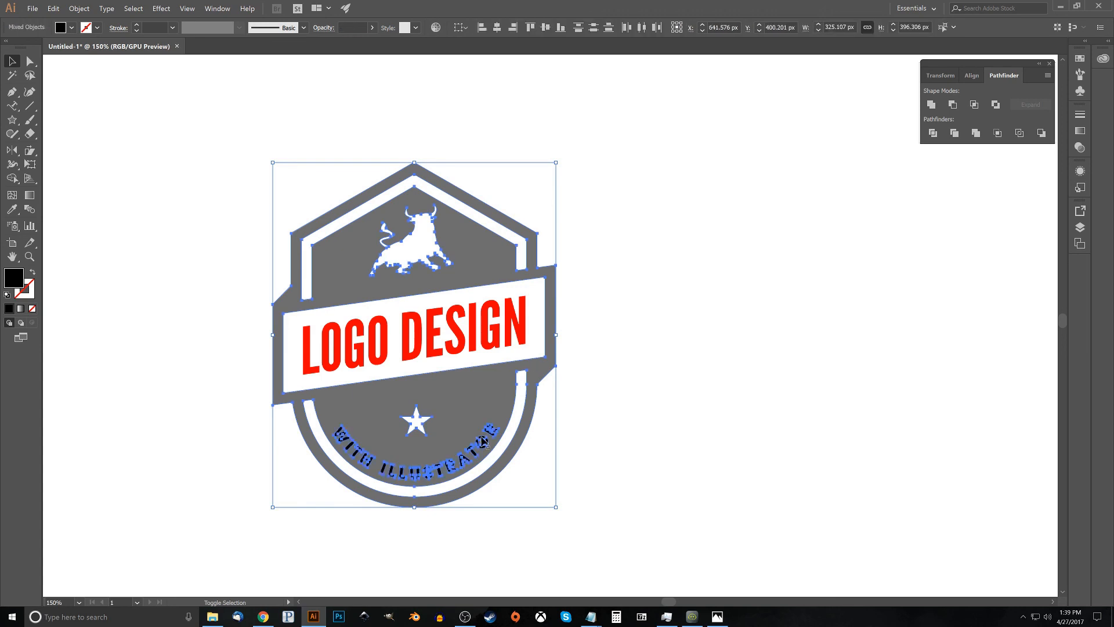
pyautogui.click(955, 106)
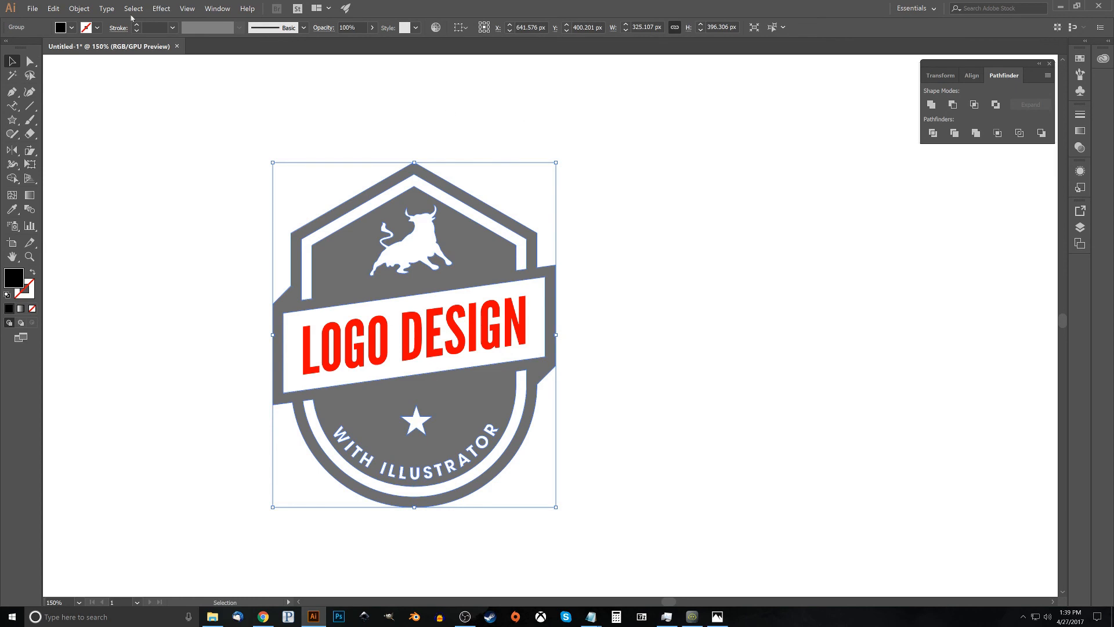
pyautogui.click(79, 9)
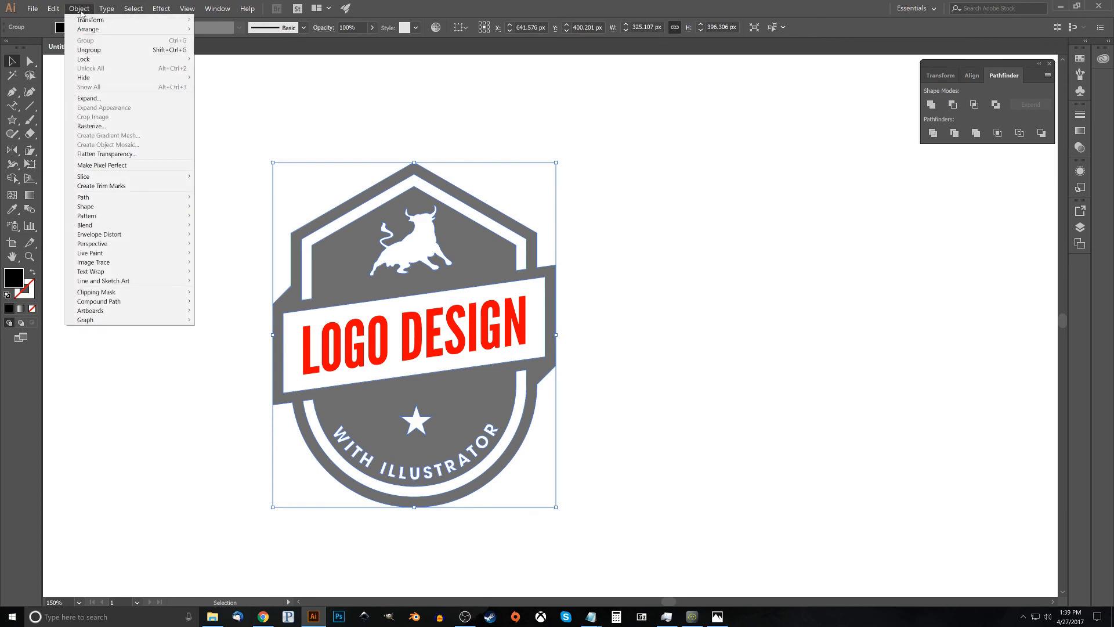
pyautogui.click(87, 52)
# Set the opacity of the ungrouped badge artwork to 100%
pyautogui.click(371, 28)
pyautogui.moveTo(351, 43); pyautogui.dragTo(371, 42)
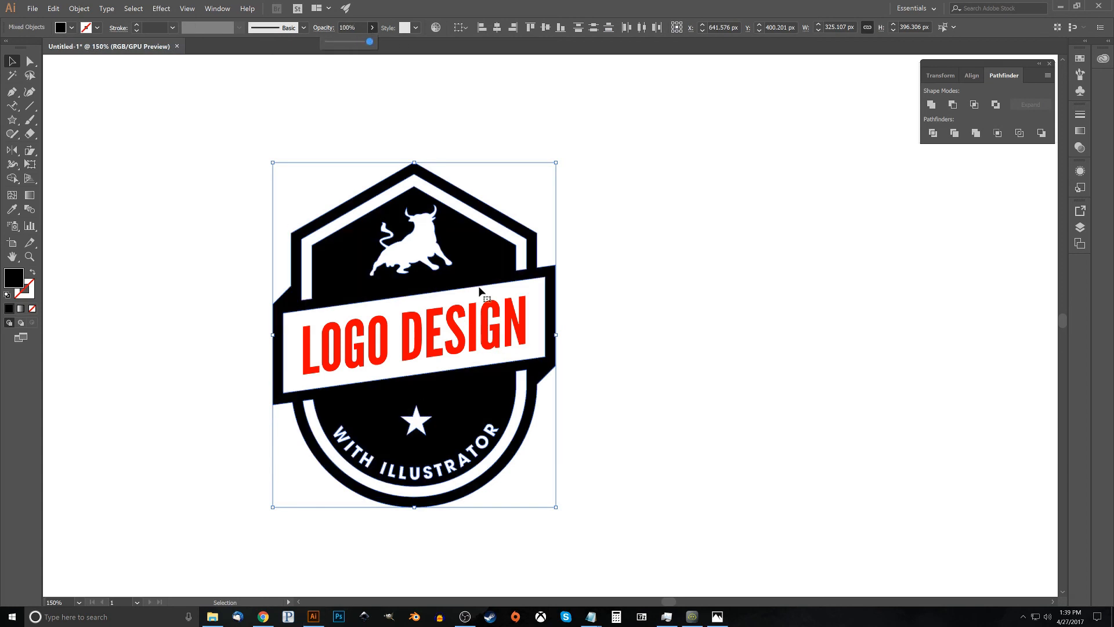
pyautogui.press('Return')
# Fill the LOGO DESIGN lettering with the near-black swatch beside pure black in the grays group
pyautogui.click(451, 314)
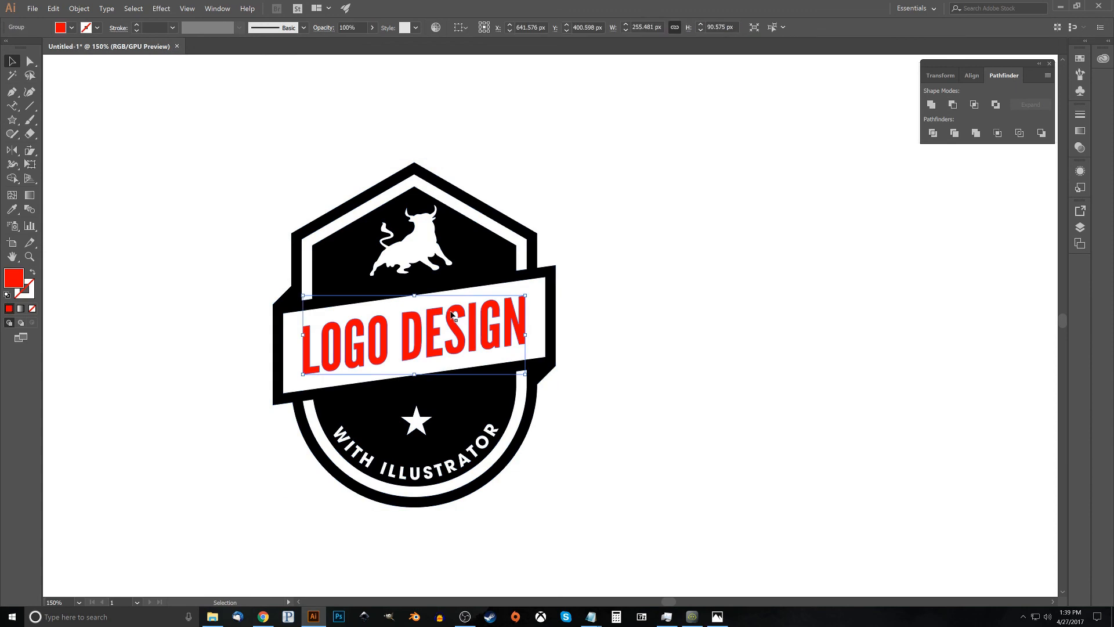
pyautogui.click(71, 27)
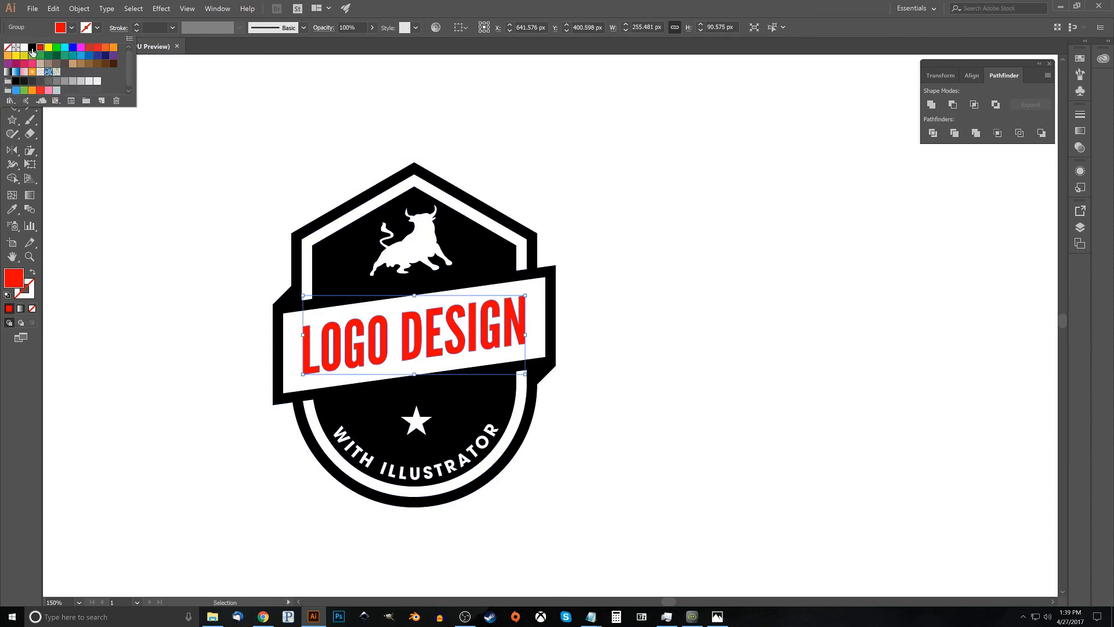
pyautogui.click(24, 81)
pyautogui.click(24, 82)
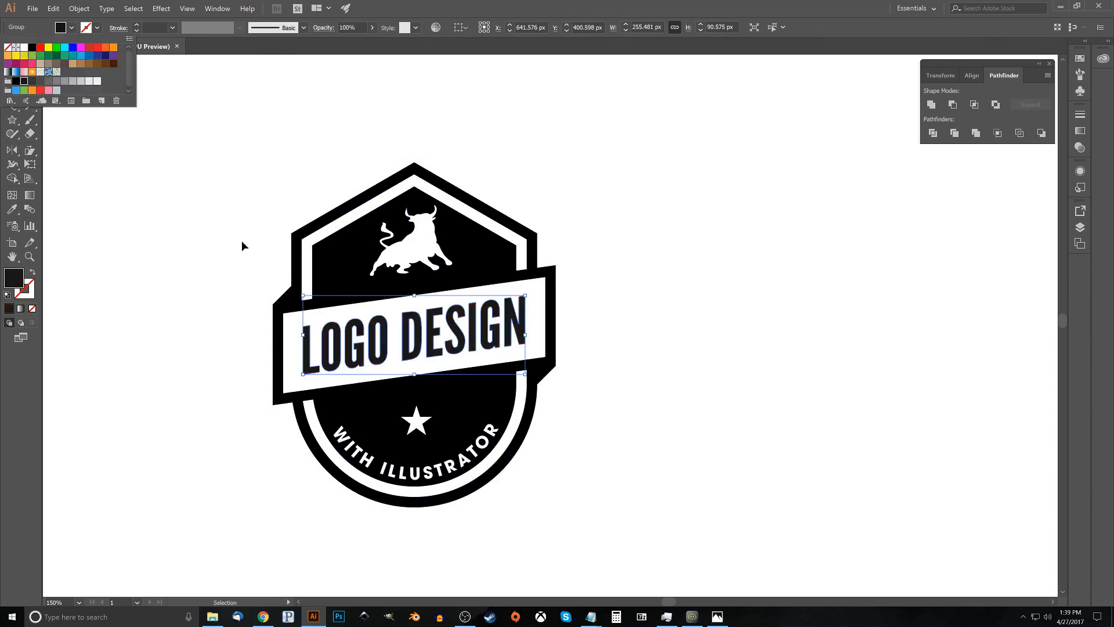
# Fill the badge shape with the same near-black gray swatch as the LOGO DESIGN lettering
pyautogui.click(355, 241)
pyautogui.click(348, 253)
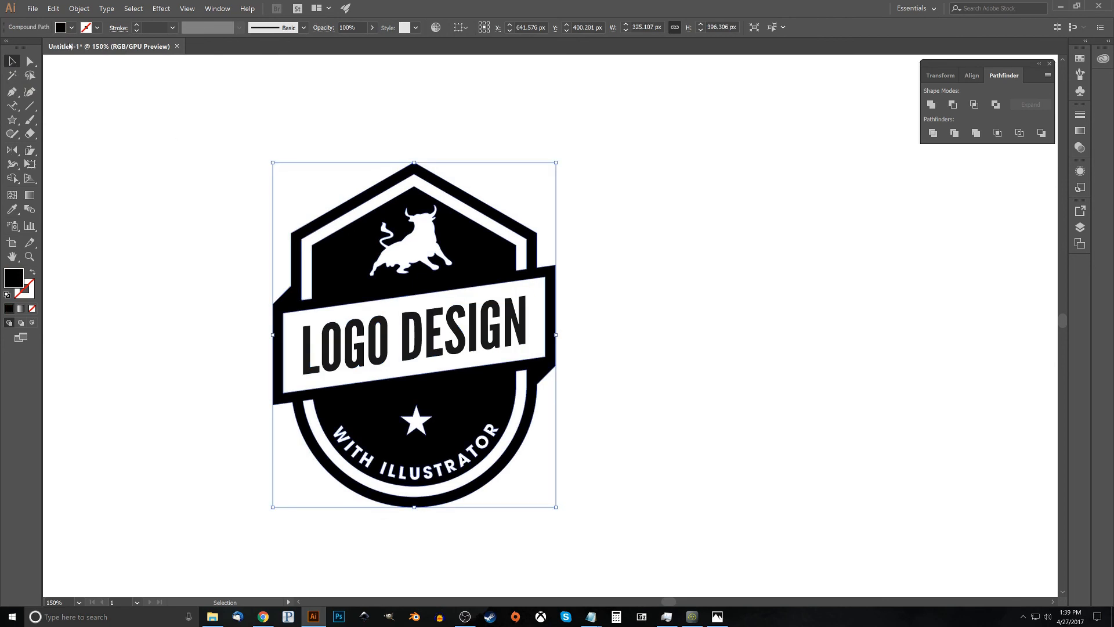
pyautogui.click(72, 27)
pyautogui.click(23, 83)
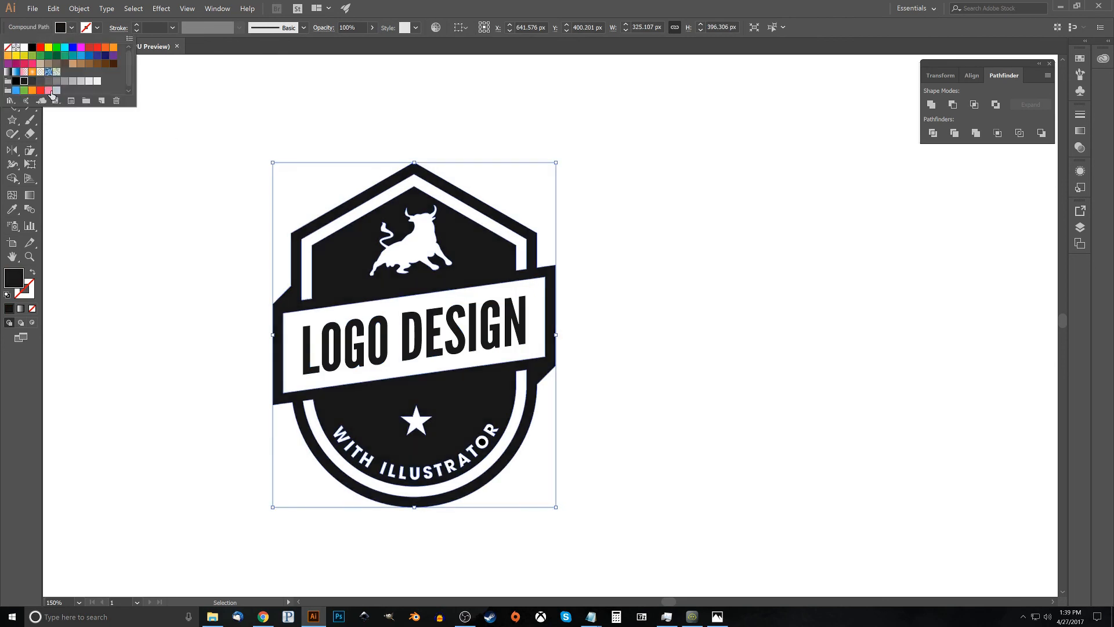
# Scale the whole logo down proportionally to roughly half its size, reposition it higher on the artboard, and deselect it
pyautogui.moveTo(665, 568); pyautogui.dragTo(276, 157)
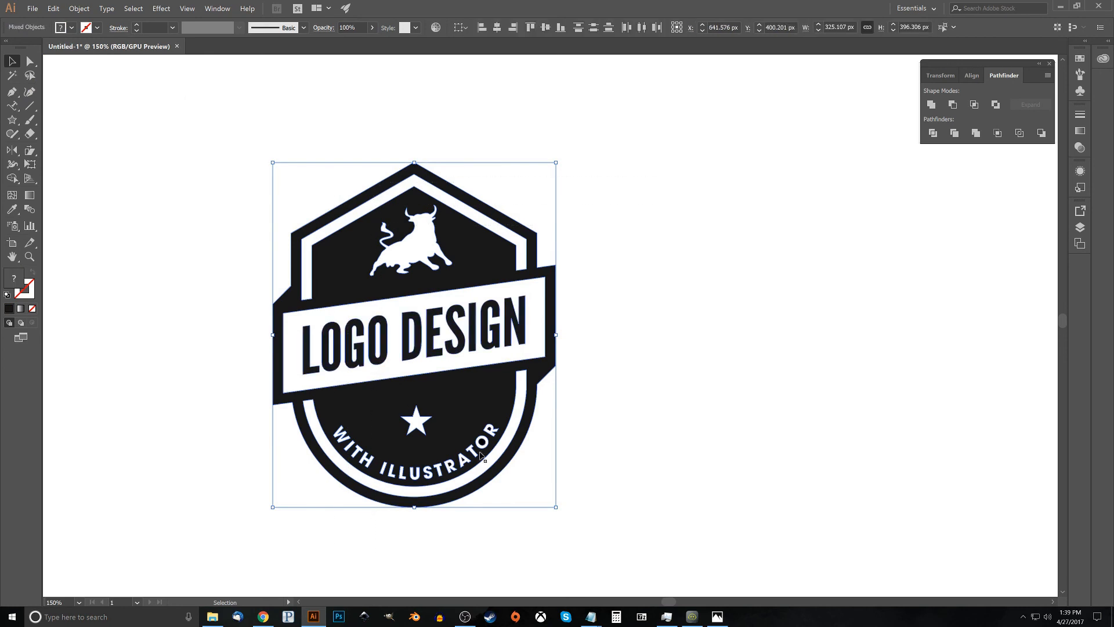
pyautogui.moveTo(556, 507); pyautogui.dragTo(489, 430)
pyautogui.moveTo(433, 366); pyautogui.dragTo(457, 286)
pyautogui.click(625, 355)
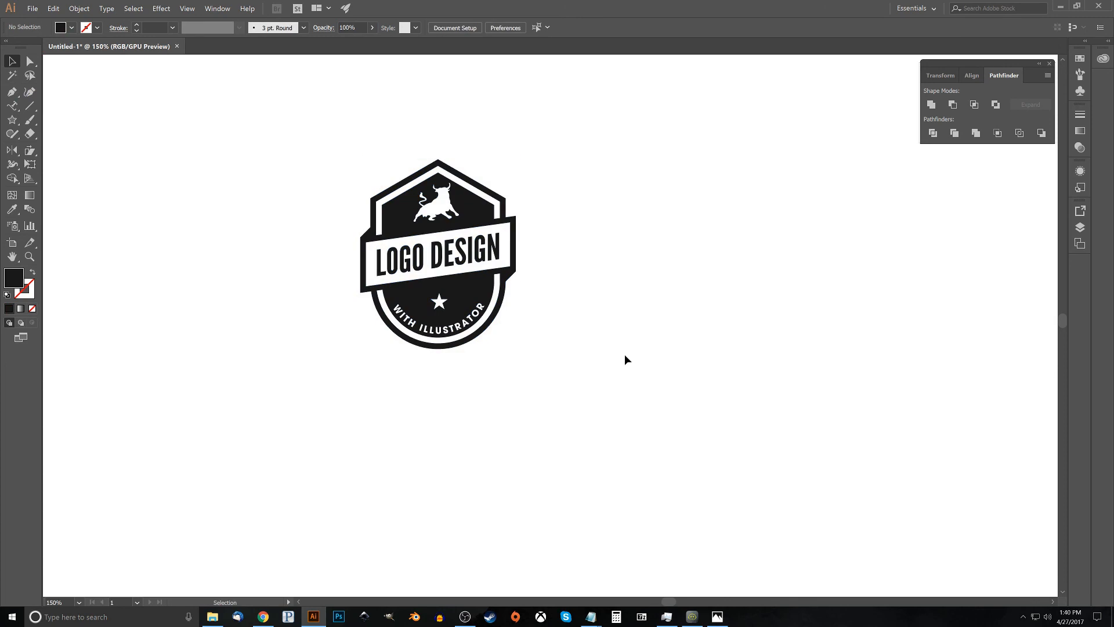